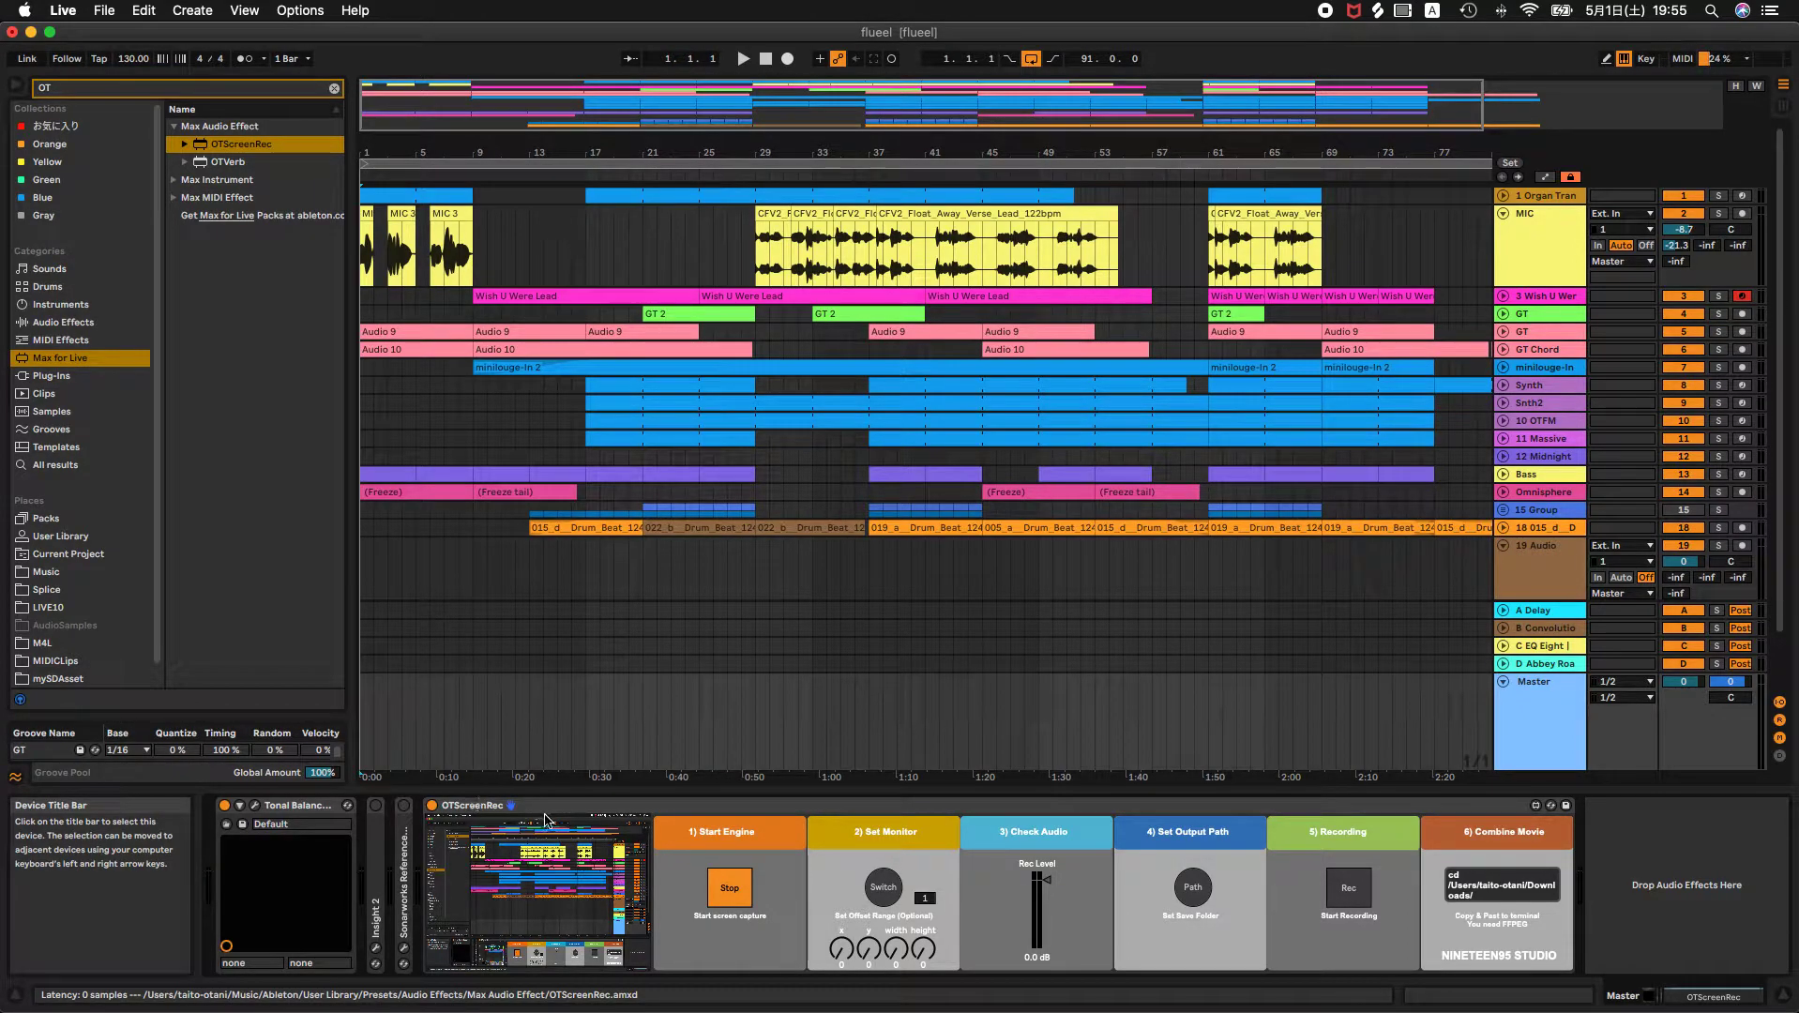
Delete the OTScreenRec device from the Master track and search the Max for Live devices for "OTSC".
left_click(538, 809)
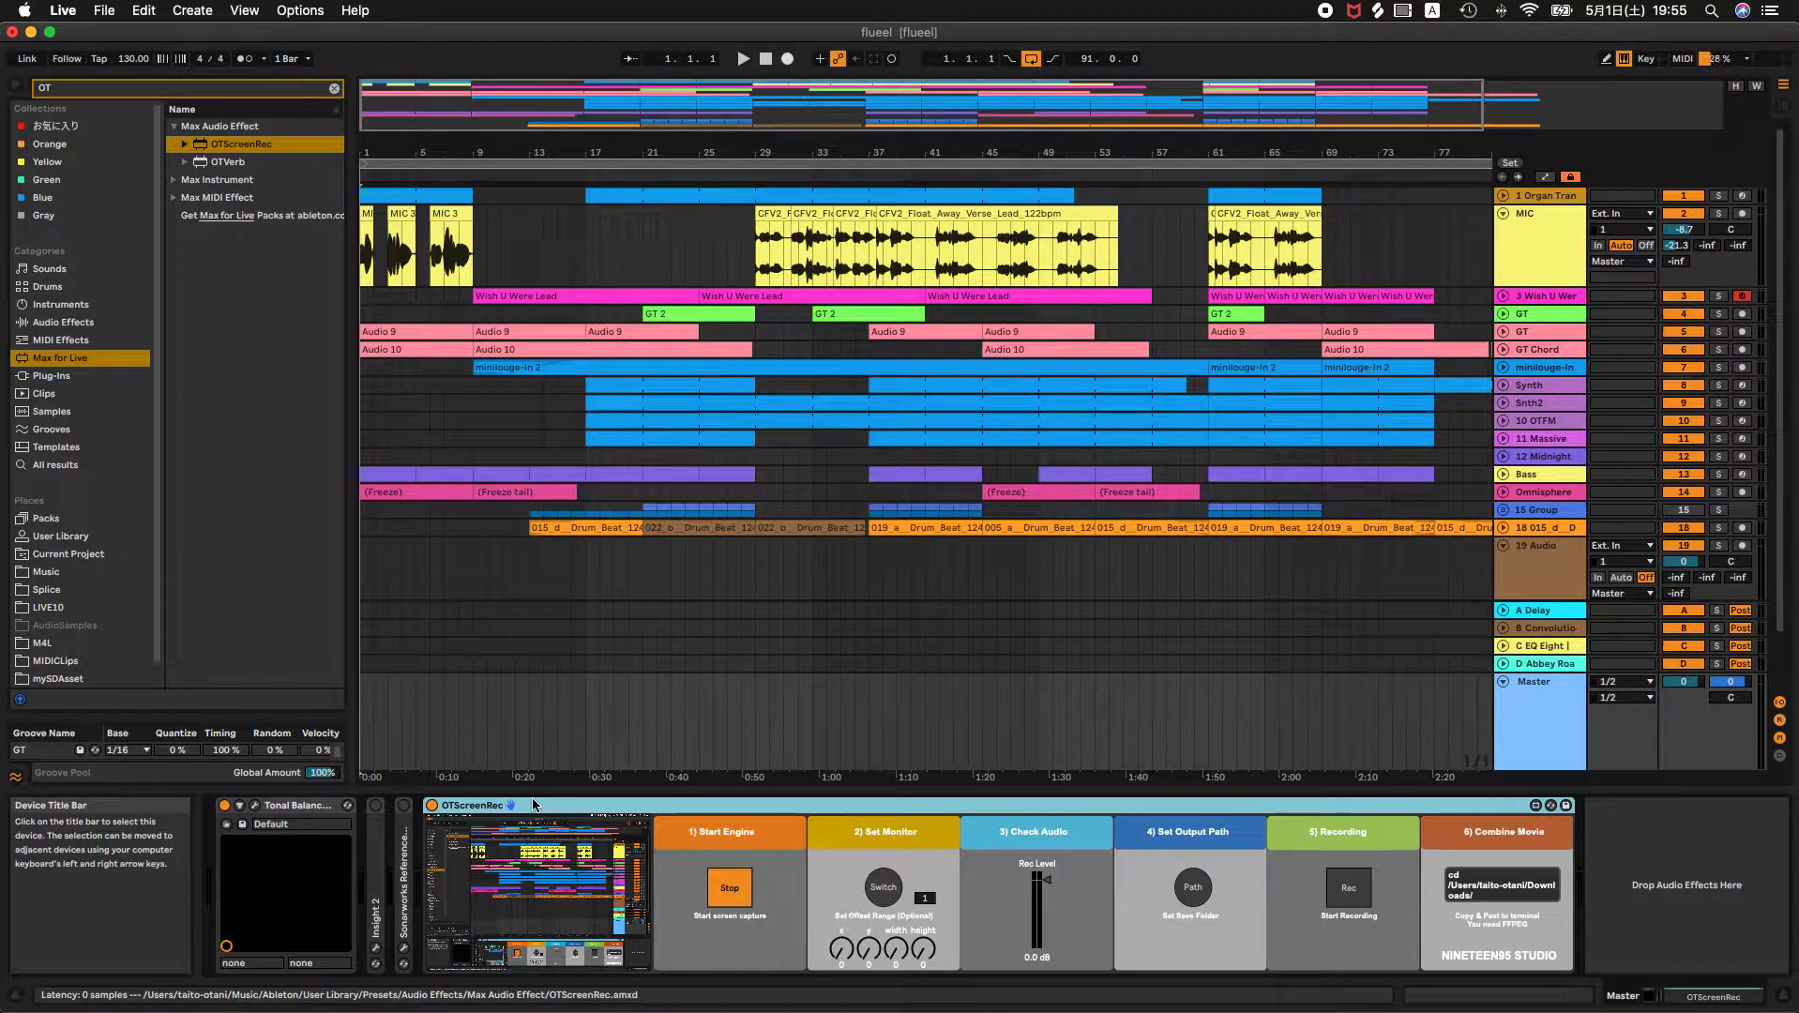
key("Delete")
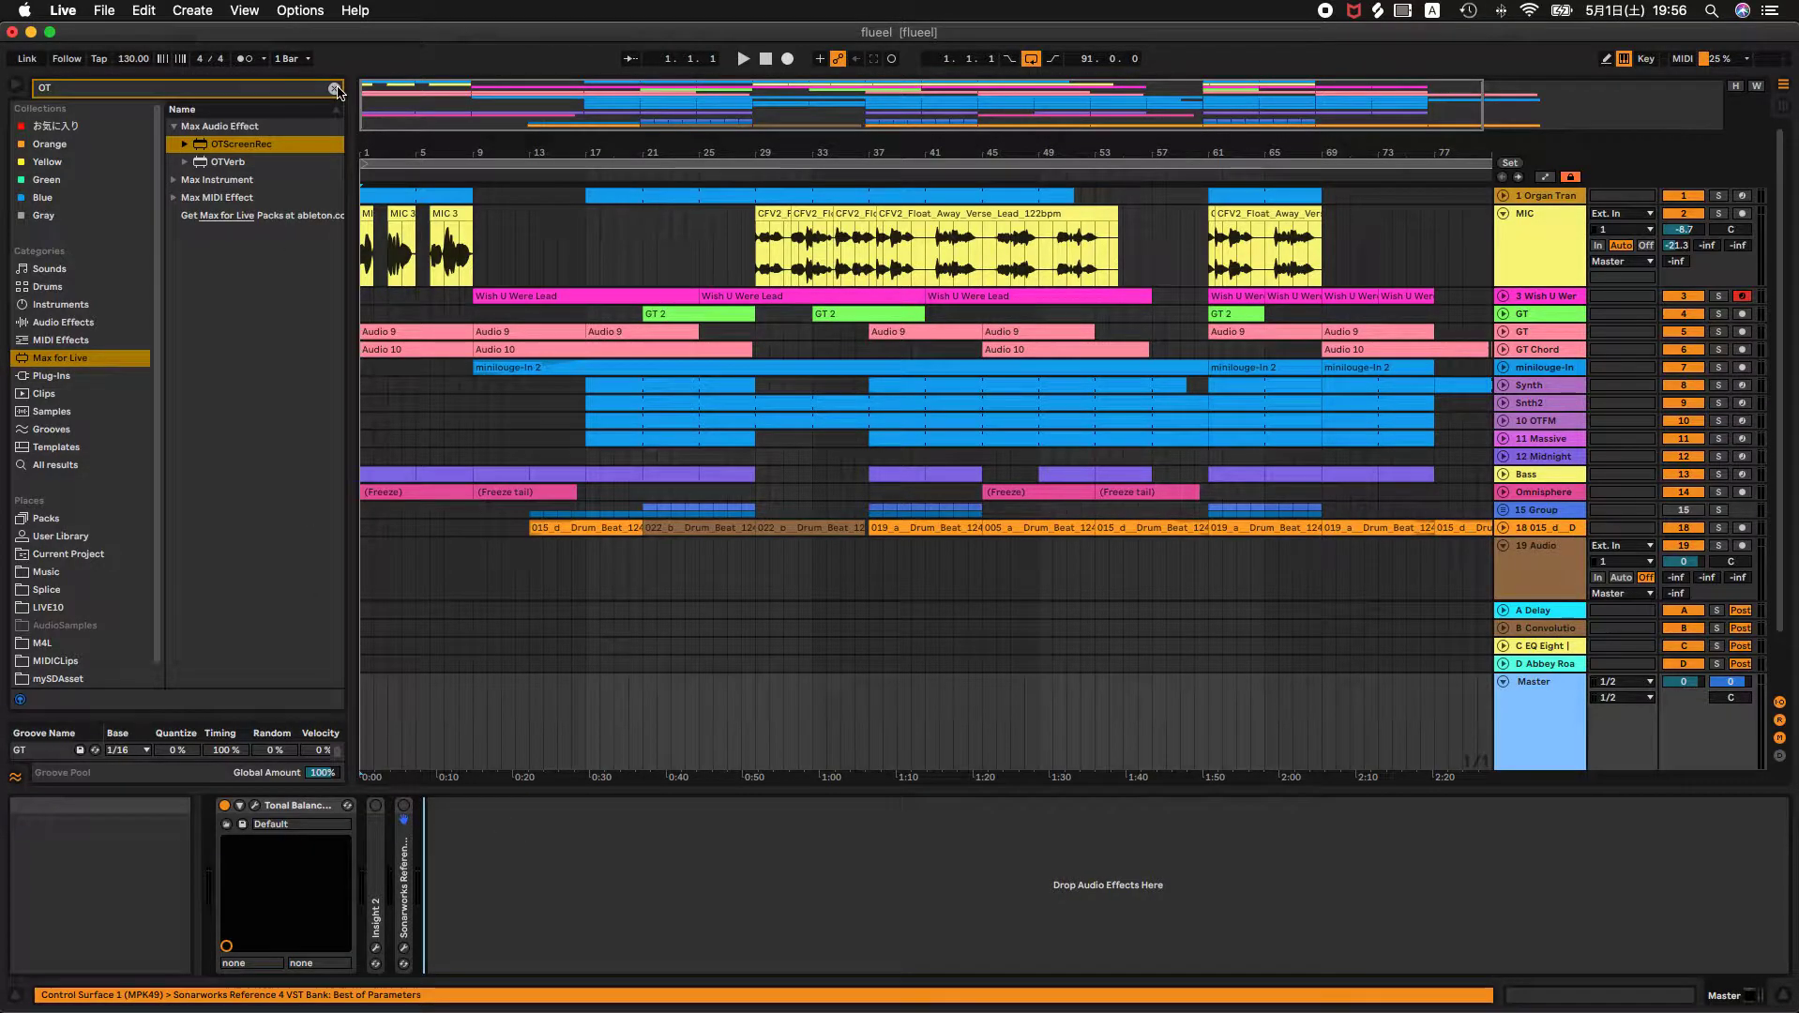
left_click(335, 88)
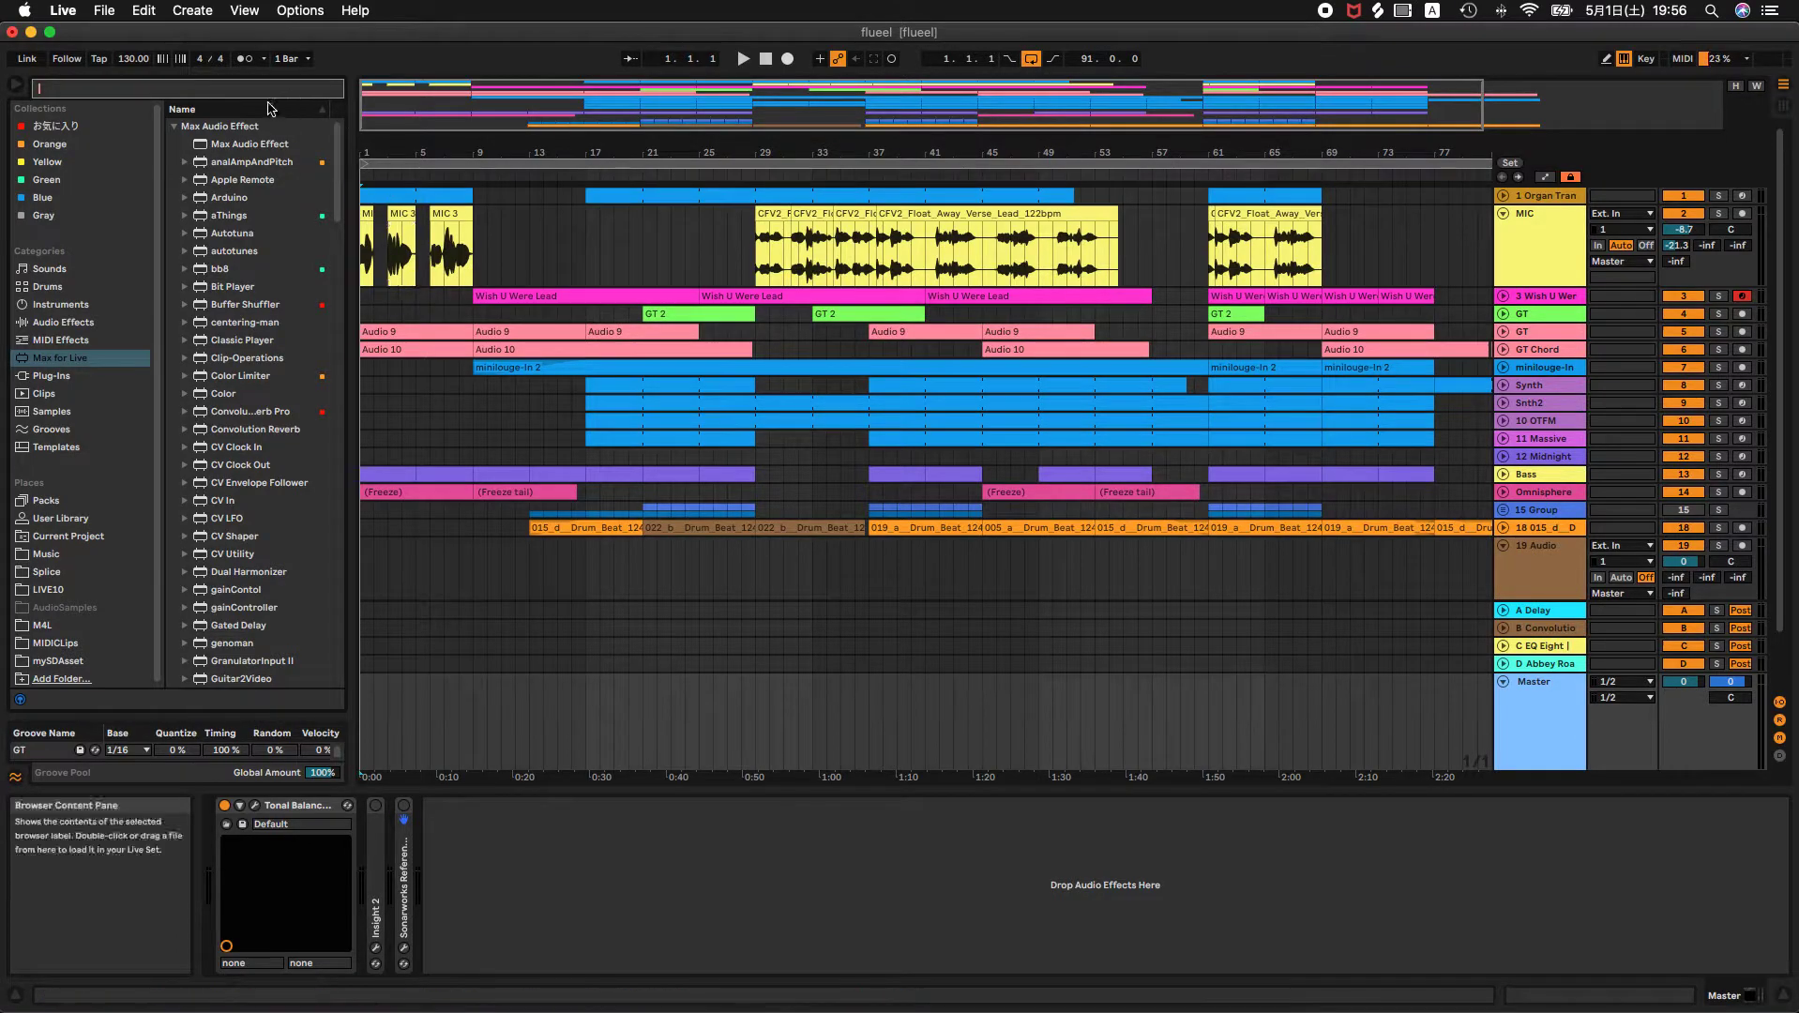
left_click(268, 90)
type("OTSC")
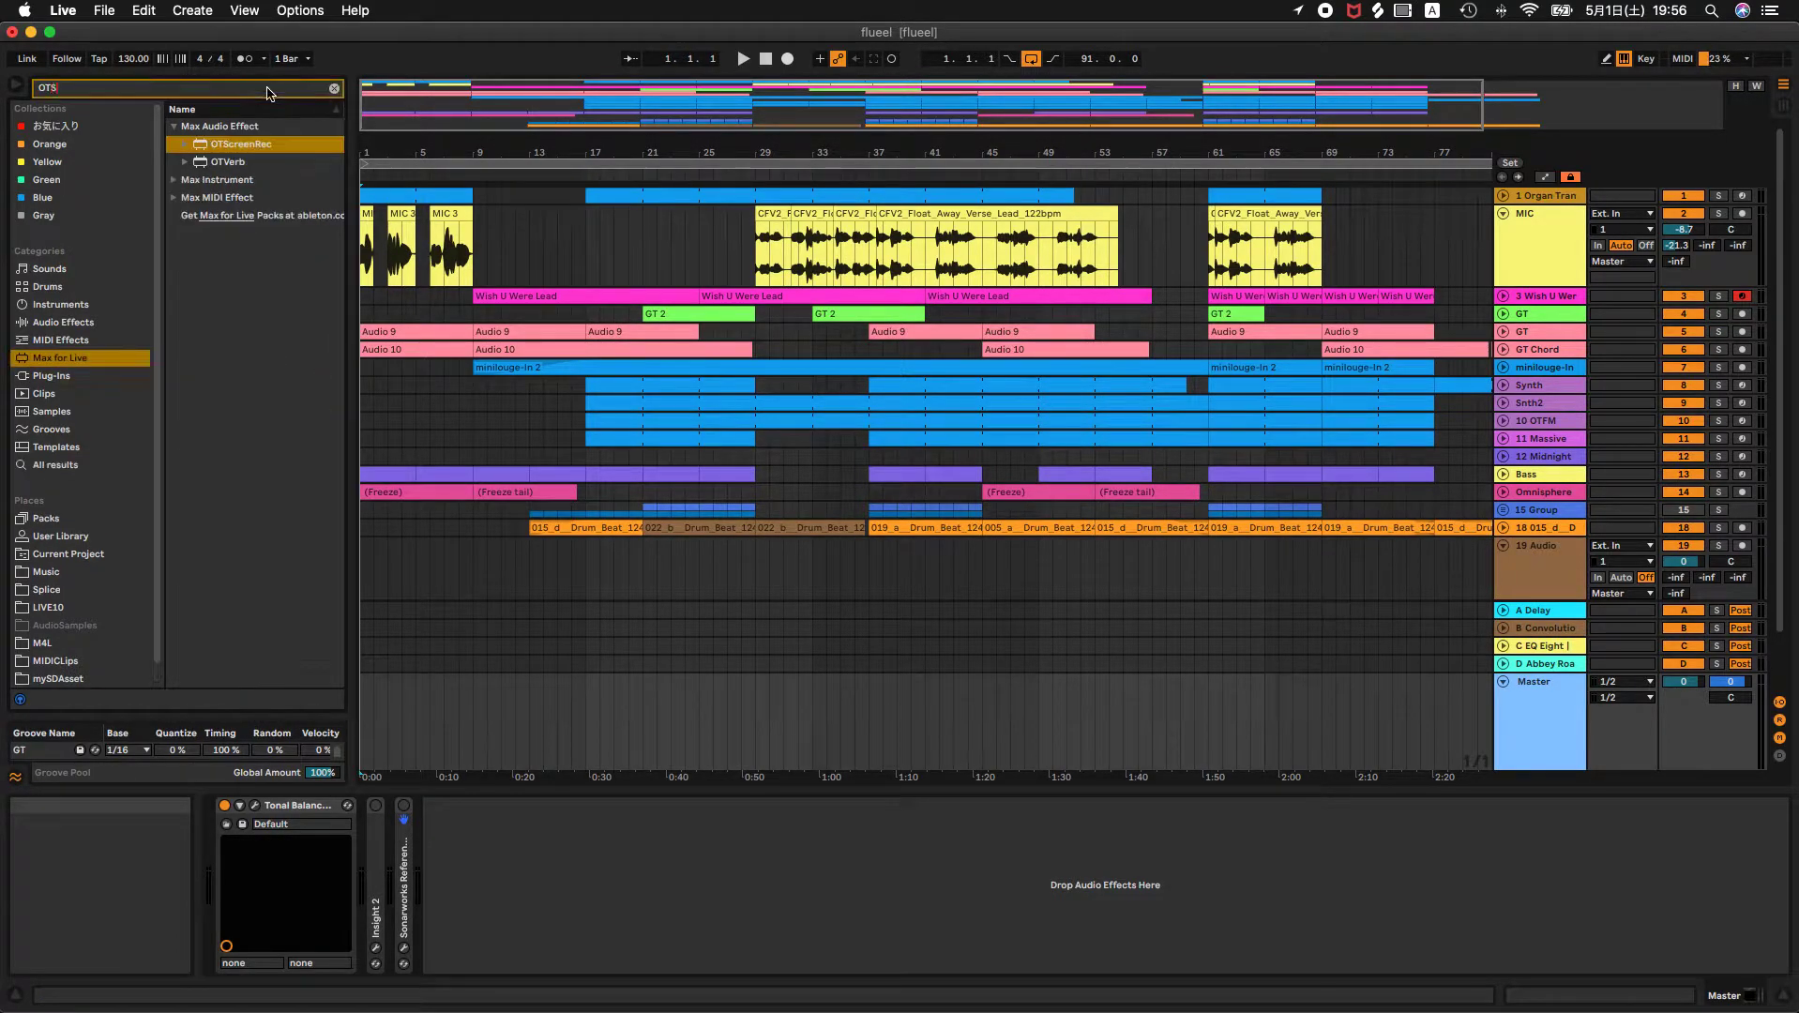
Add the OTScreenRec audio effect to the end of the Master track's device chain.
left_click(231, 148)
left_click_drag(1655, 720, 1327, 911)
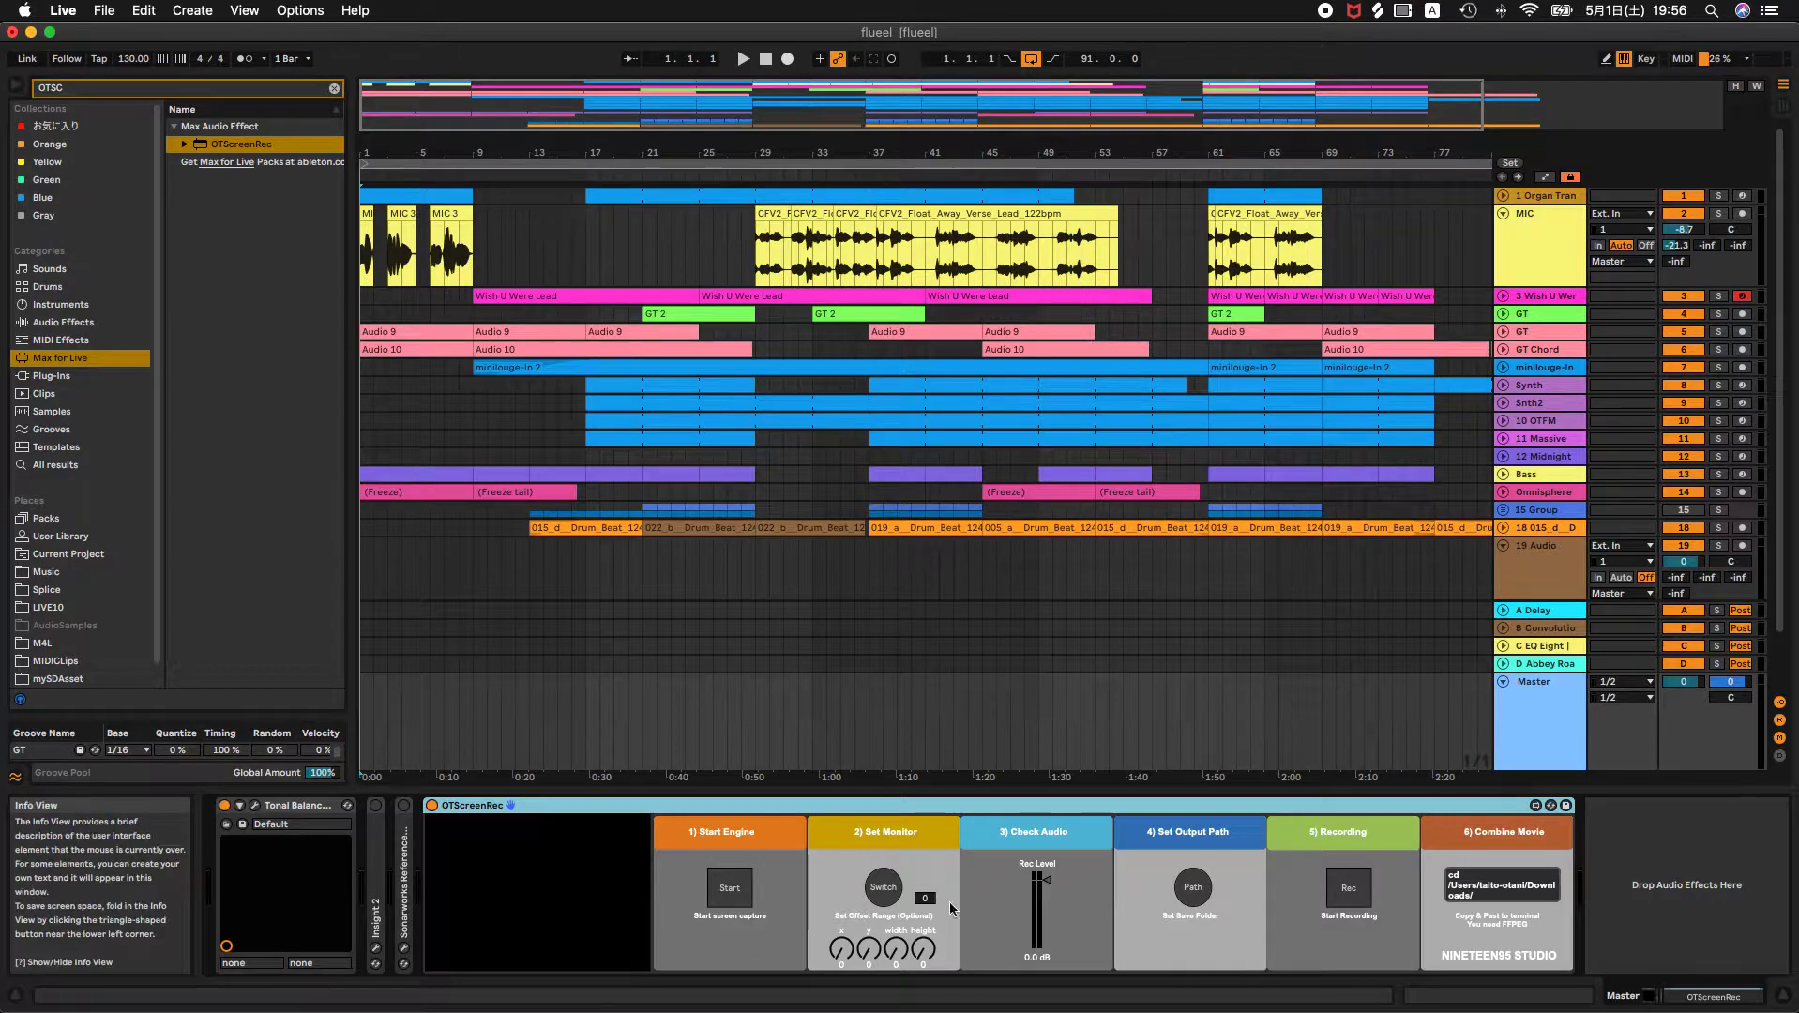
left_click(1515, 736)
left_click(1325, 805)
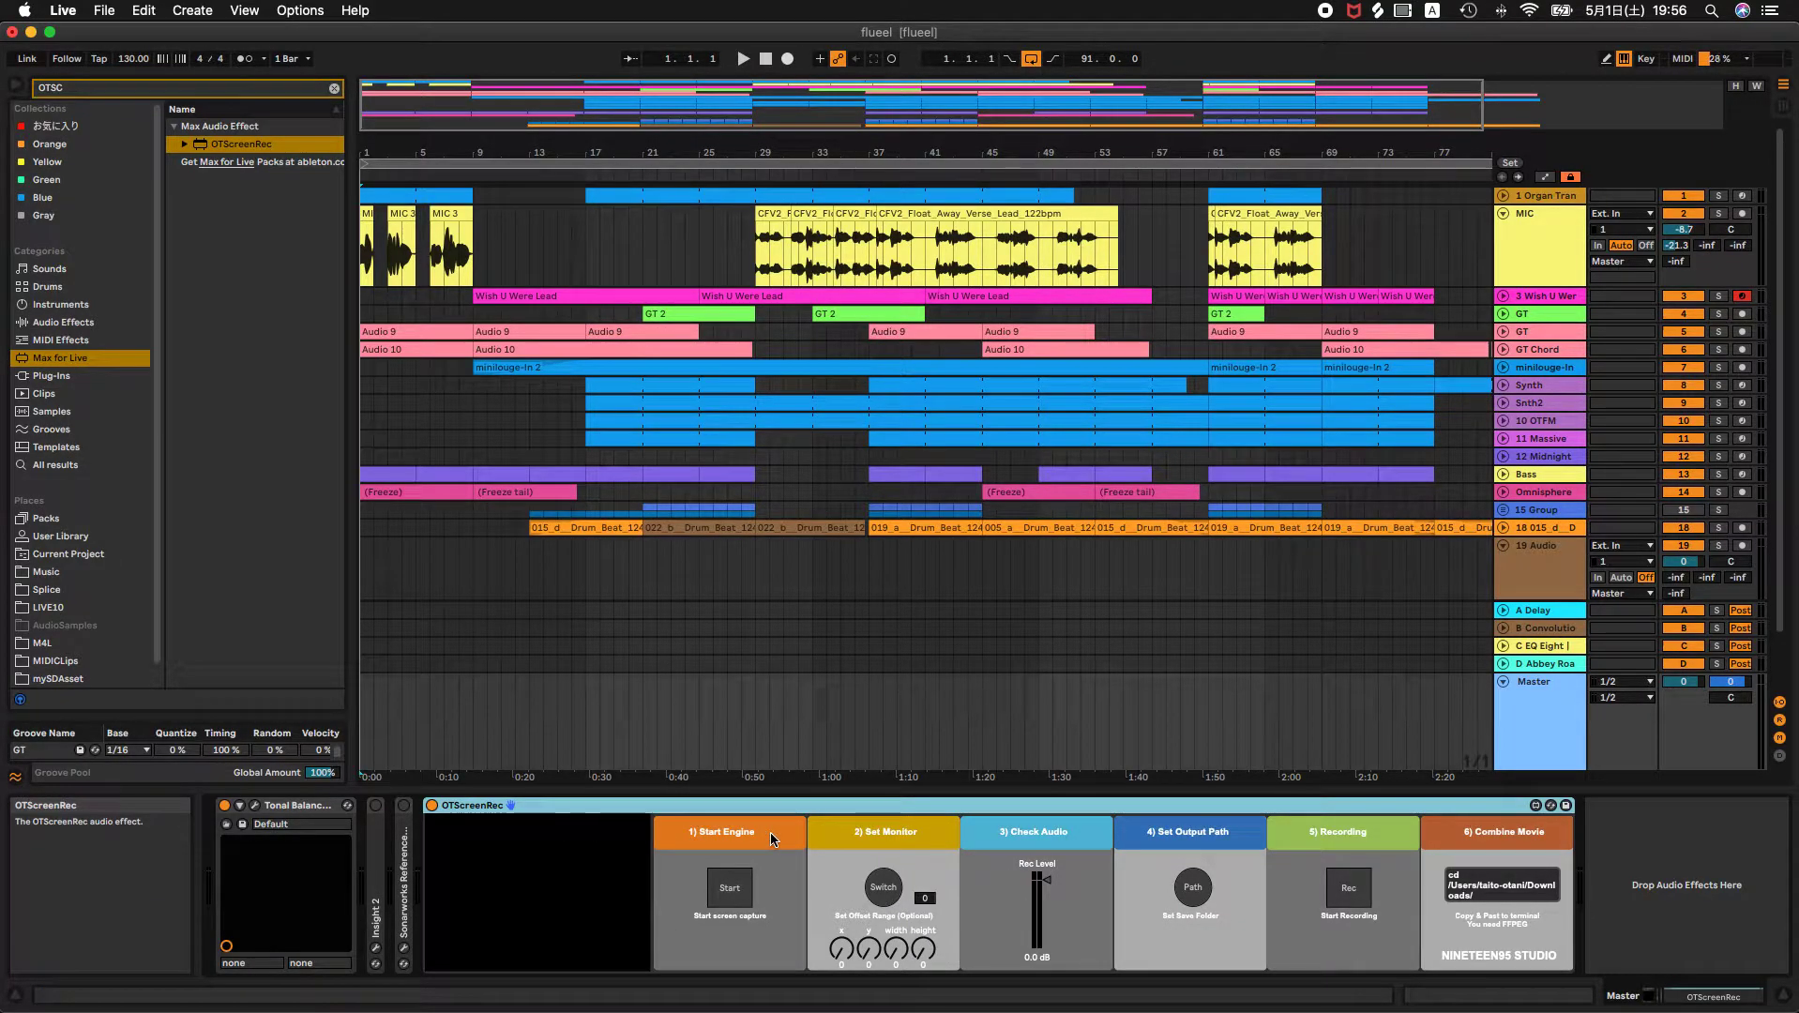
Start OTScreenRec's screen capture engine and switch the captured monitor to 1.
left_click(729, 888)
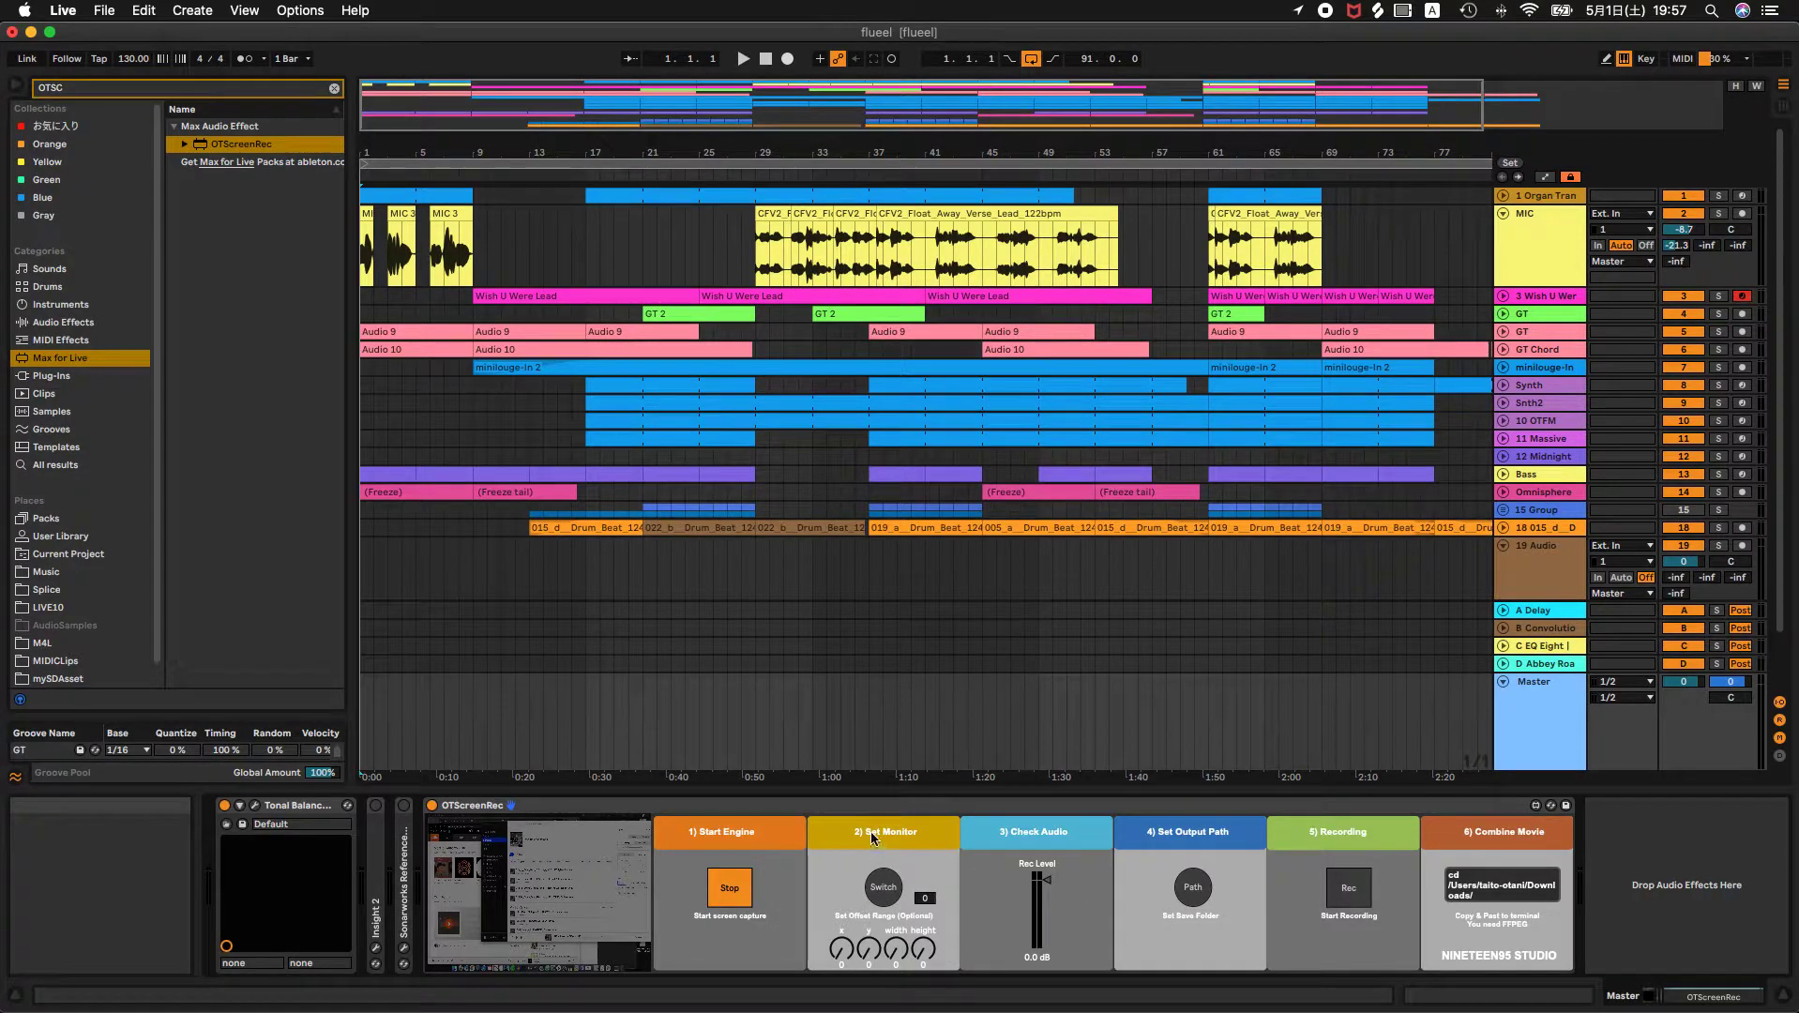
left_click(882, 891)
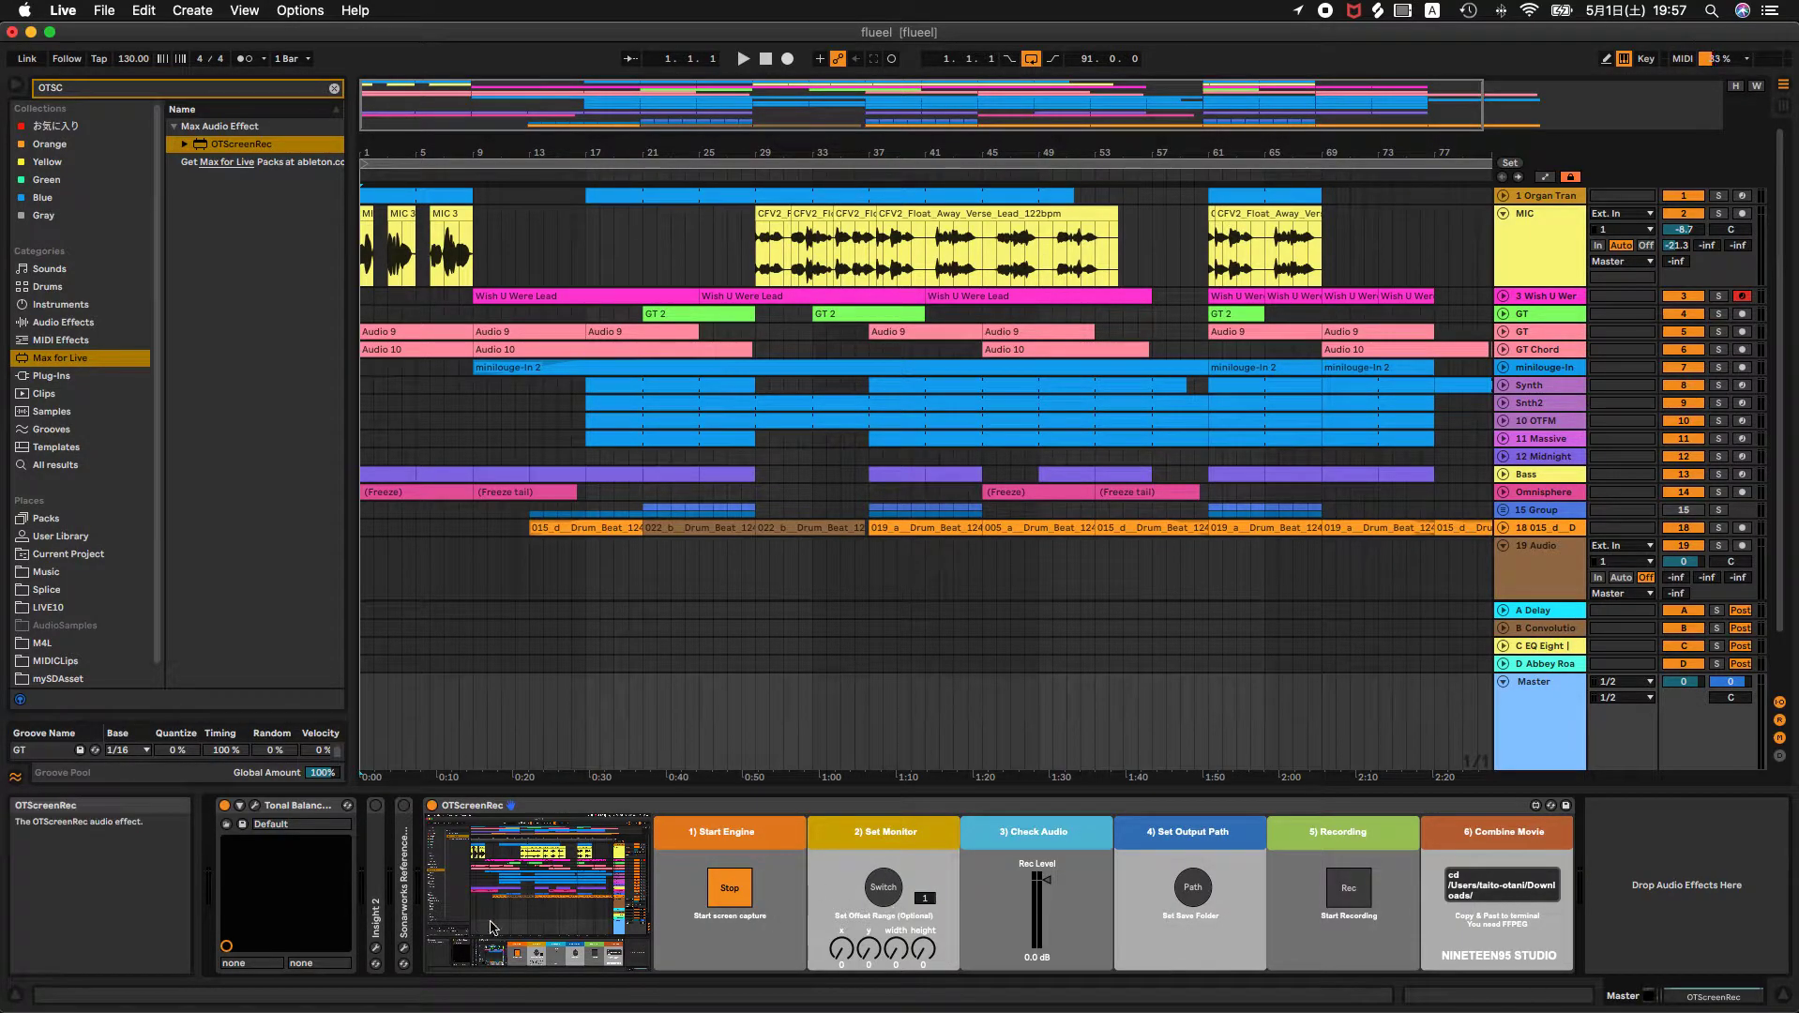
left_click(879, 891)
left_click(879, 891)
mouse_move(842, 949)
left_mouse_down()
mouse_move(841, 882)
mouse_move(841, 949)
left_mouse_up()
left_click_drag(868, 949, 868, 949)
left_click_drag(902, 951, 902, 951)
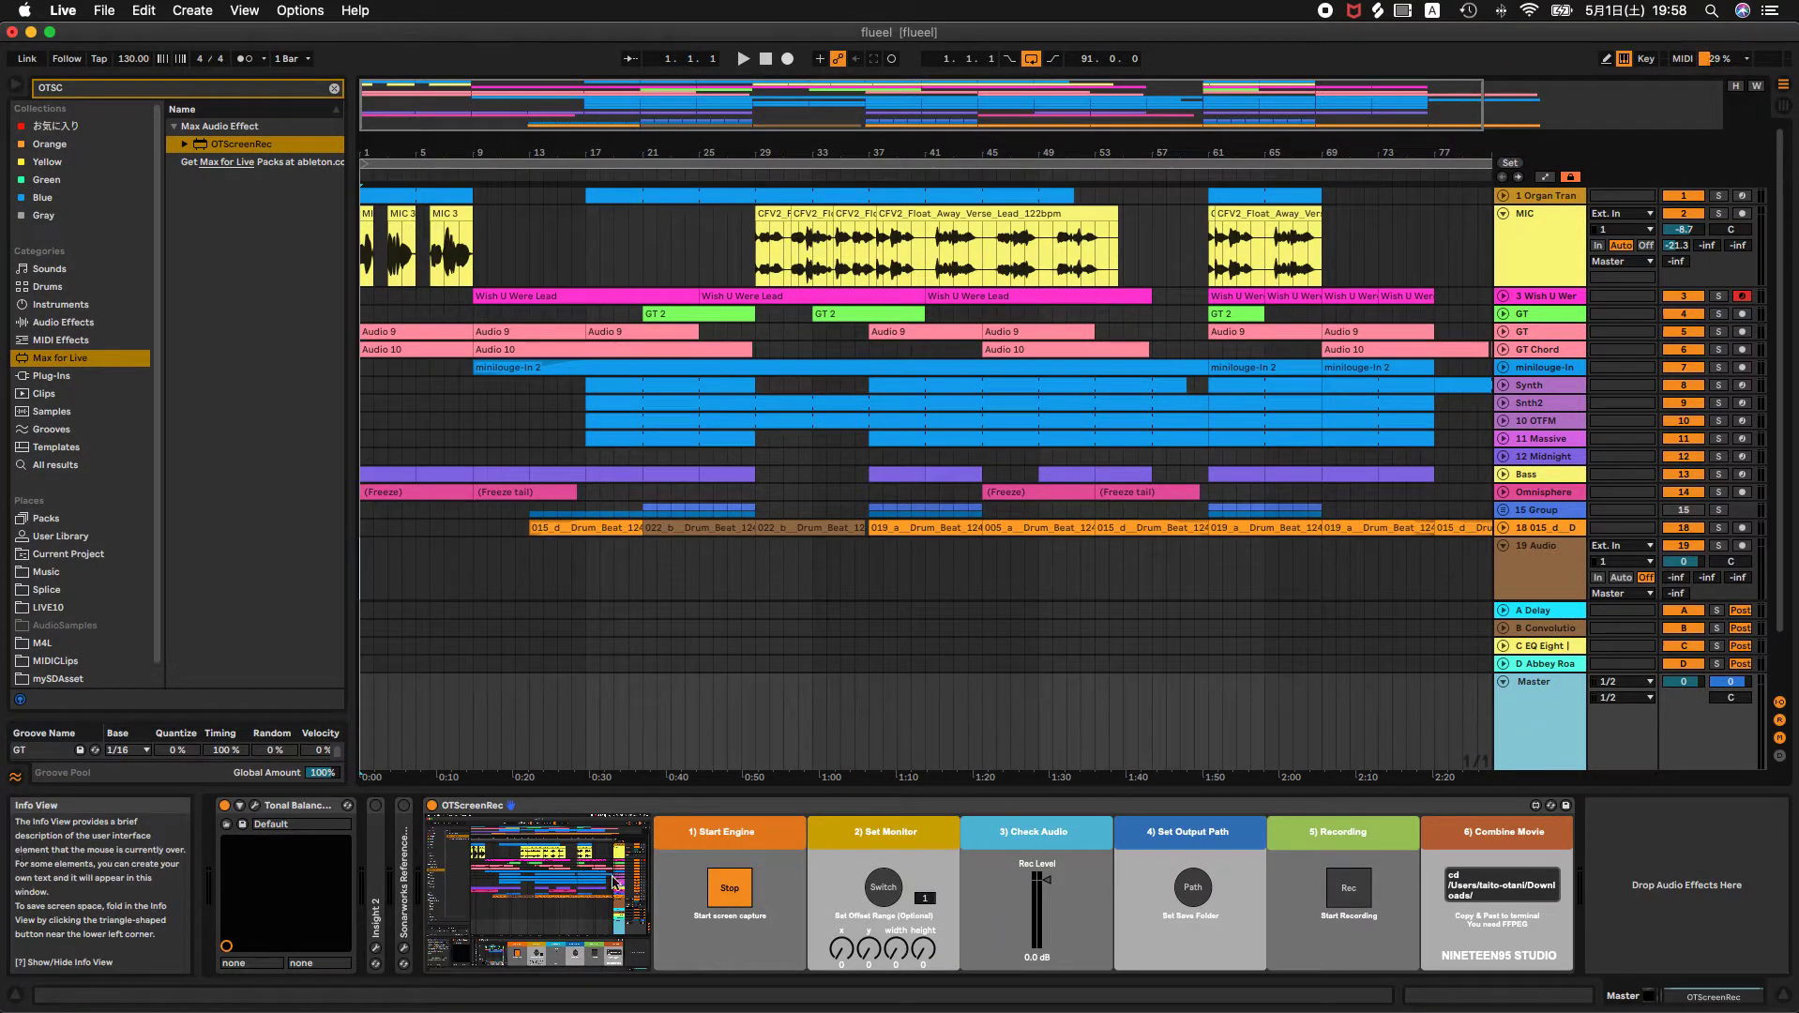
Switch to Session View and back to Arrangement View to check the live capture preview.
key("Tab")
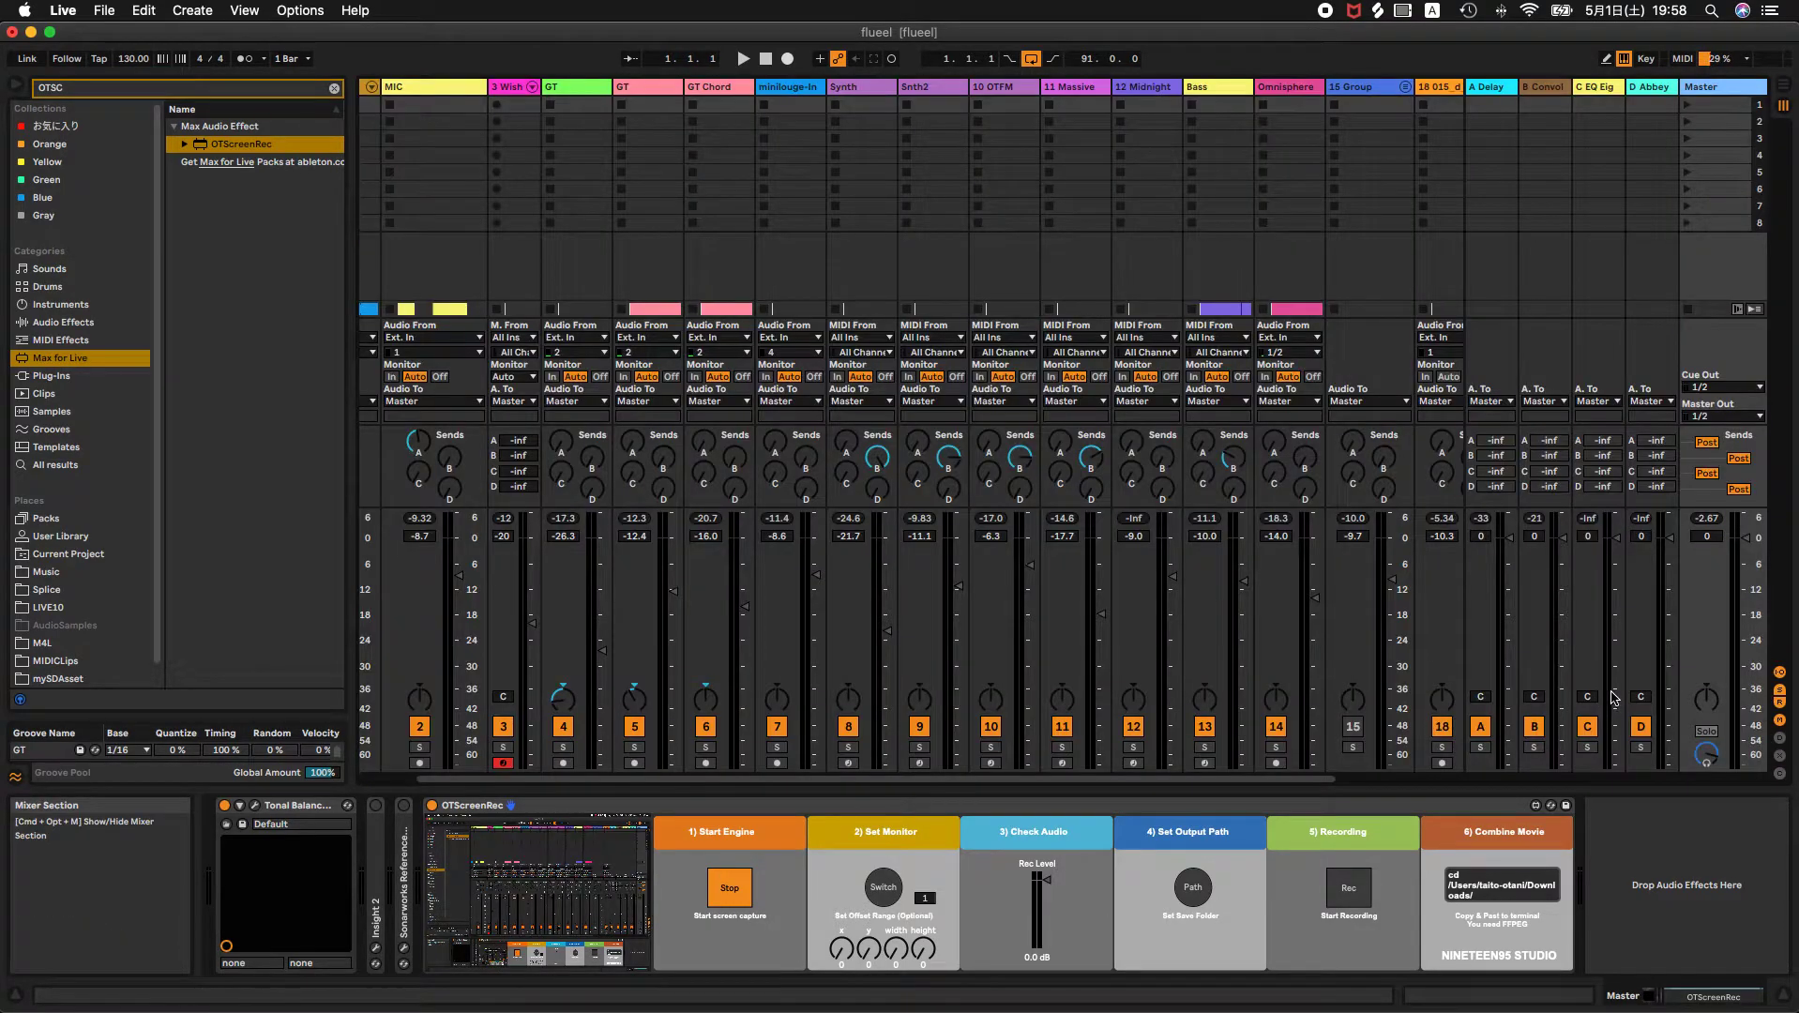
key("Tab")
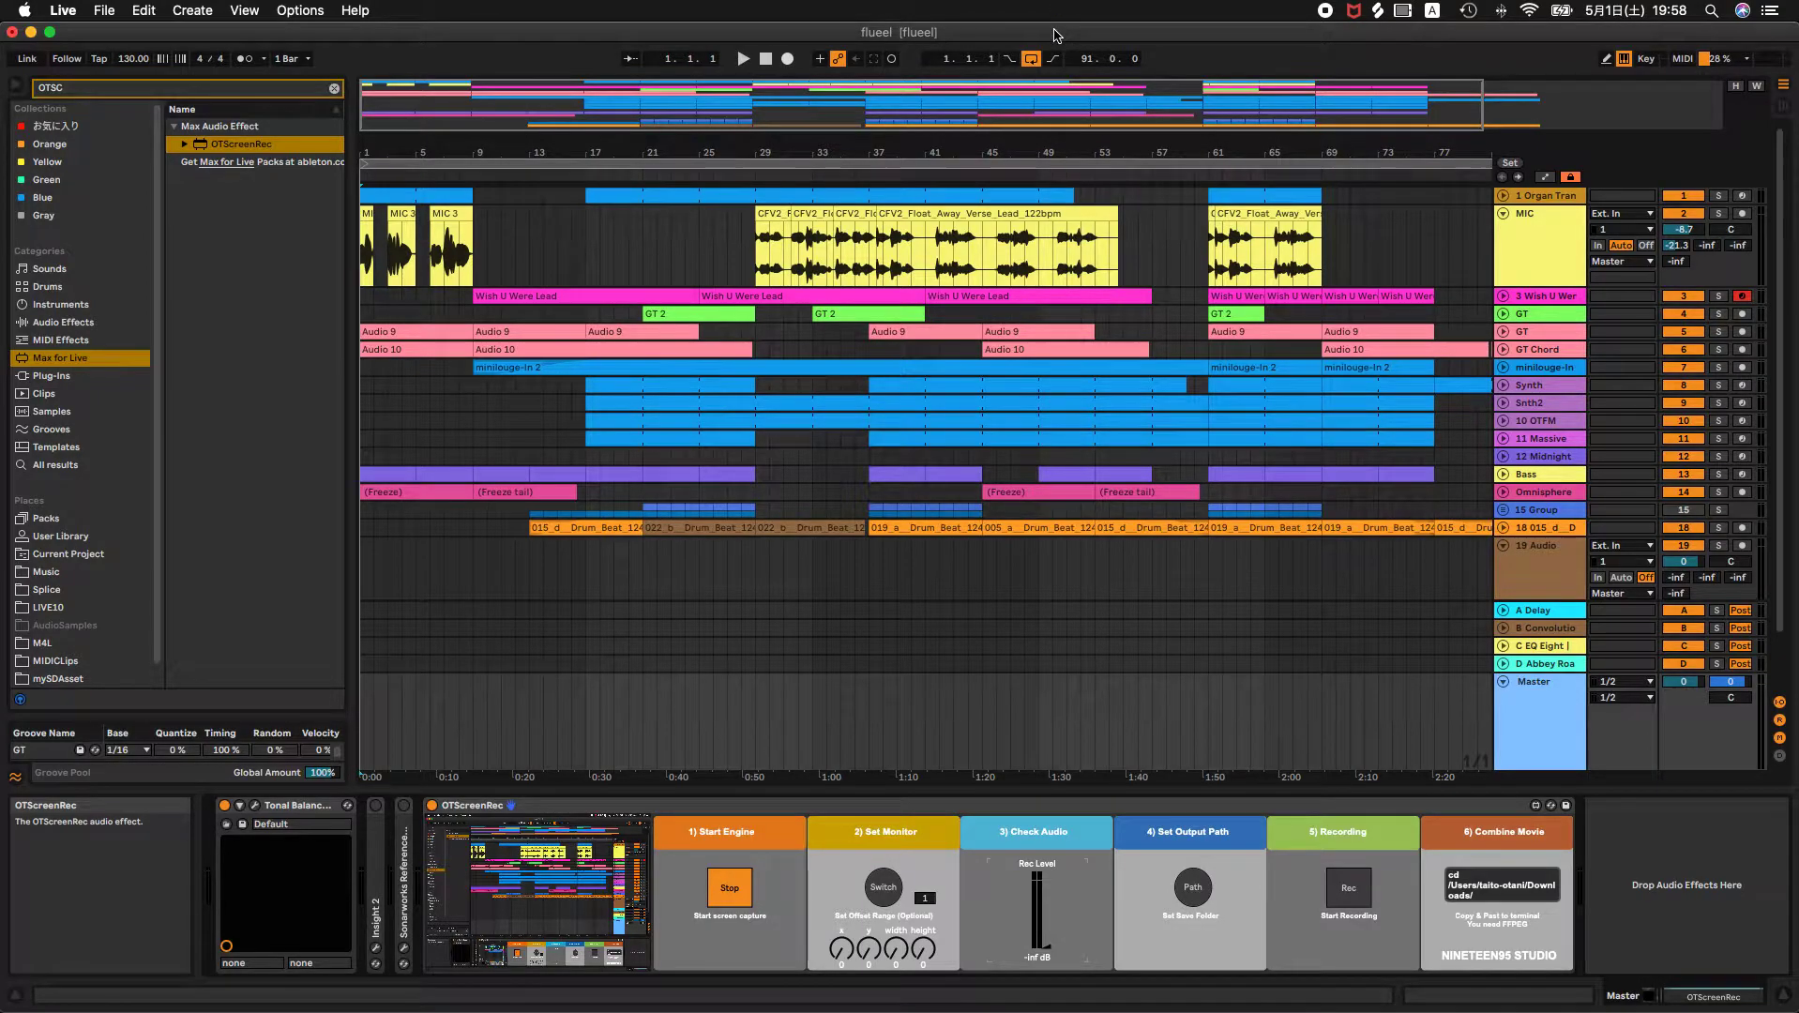
left_click_drag(1055, 36, 1058, 27)
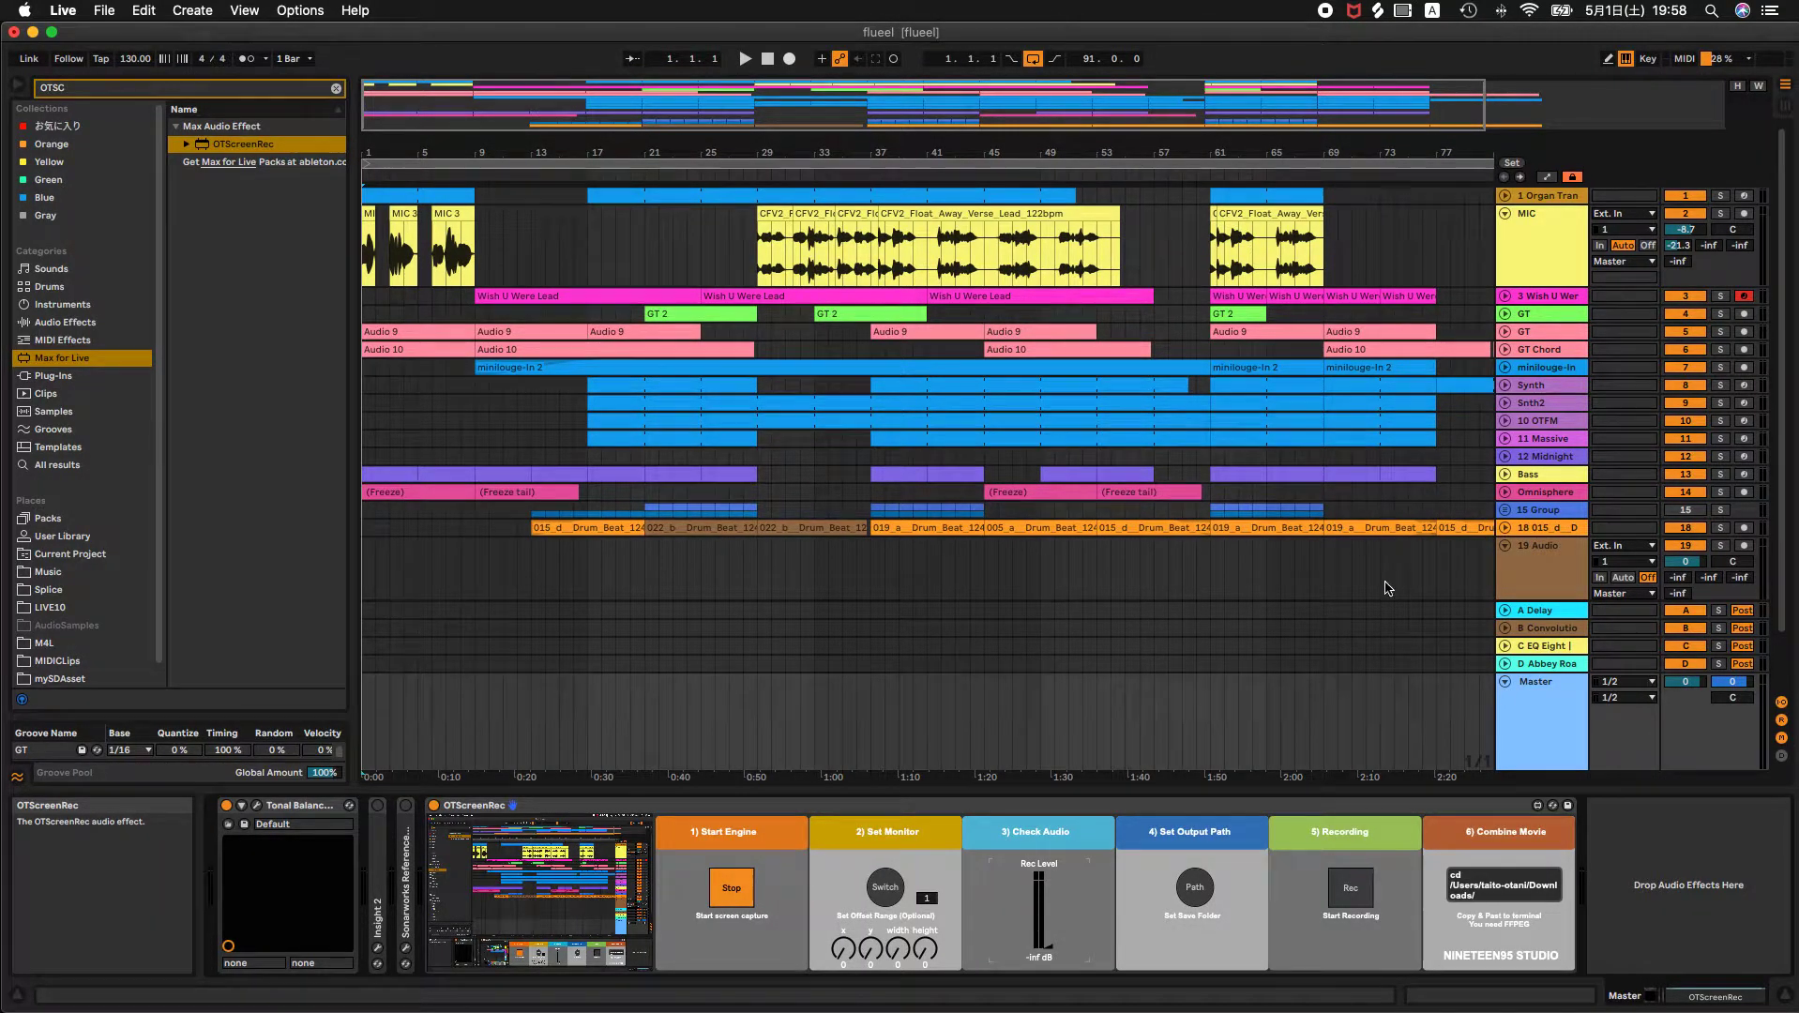
Play the song from about bar 13 with the Master track shown and lower OTScreenRec's recording level to -inf dB.
left_click(1531, 707)
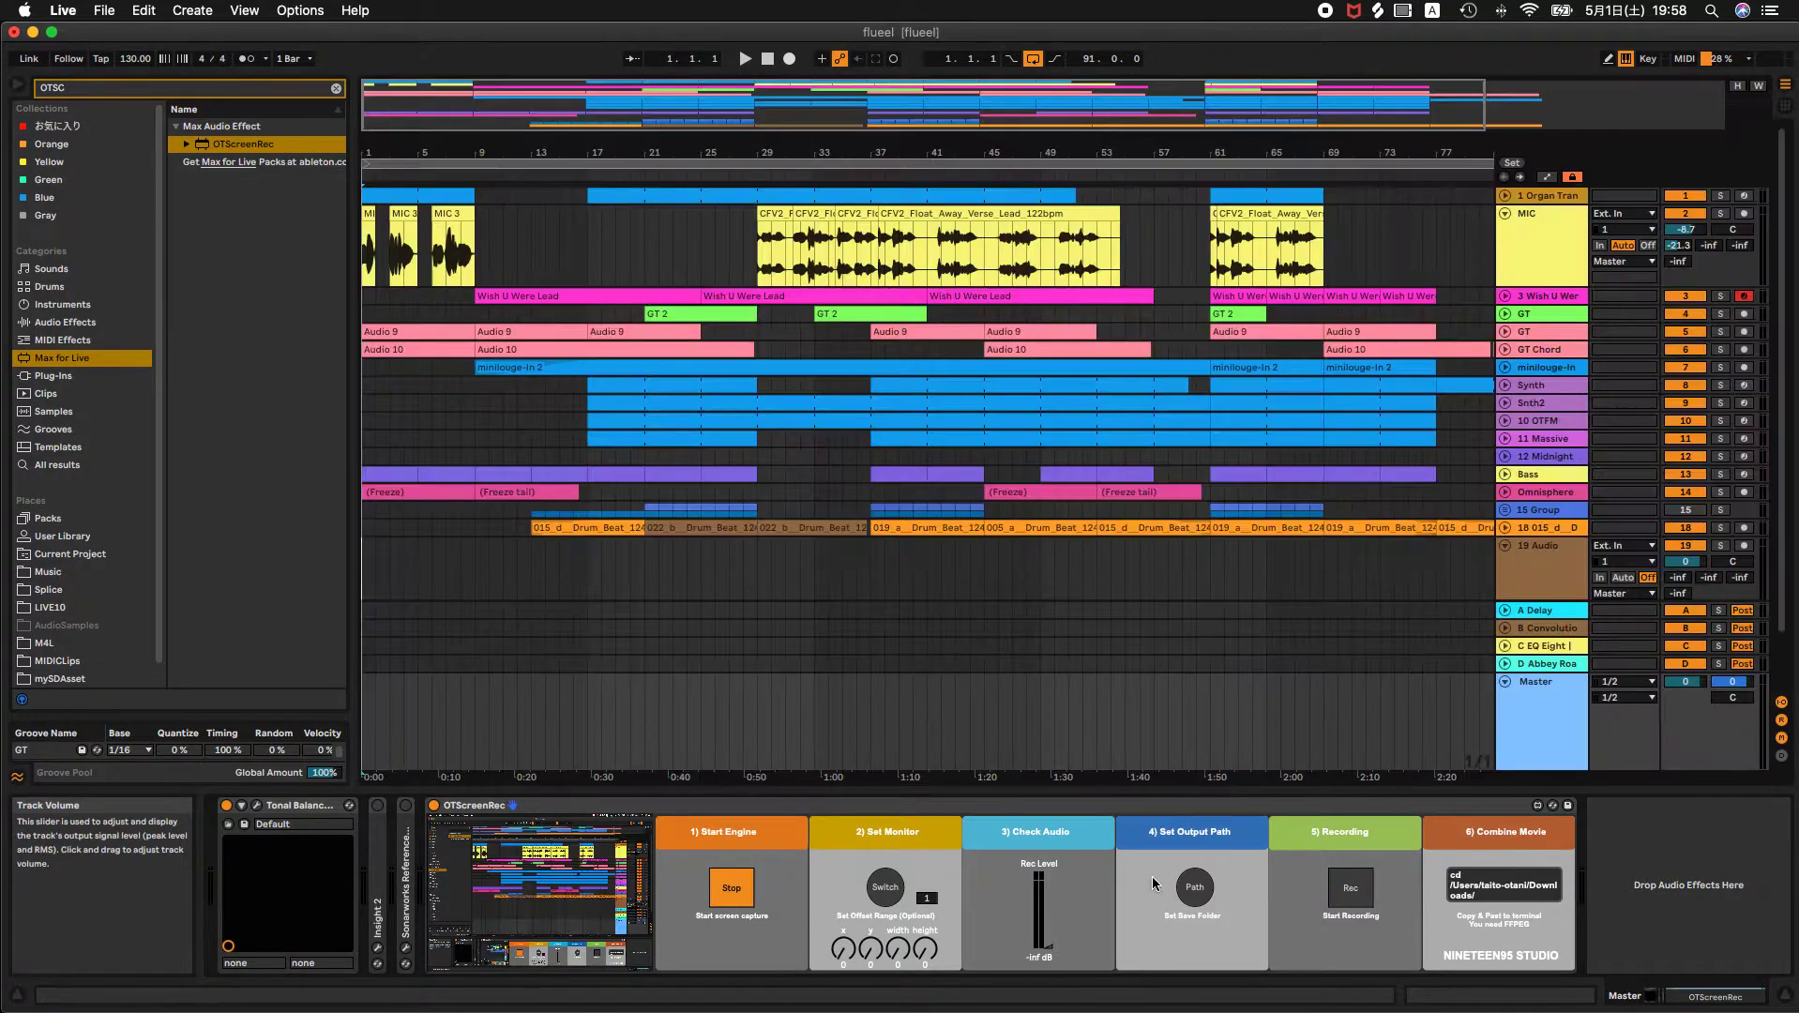
left_click_drag(1039, 949, 1039, 945)
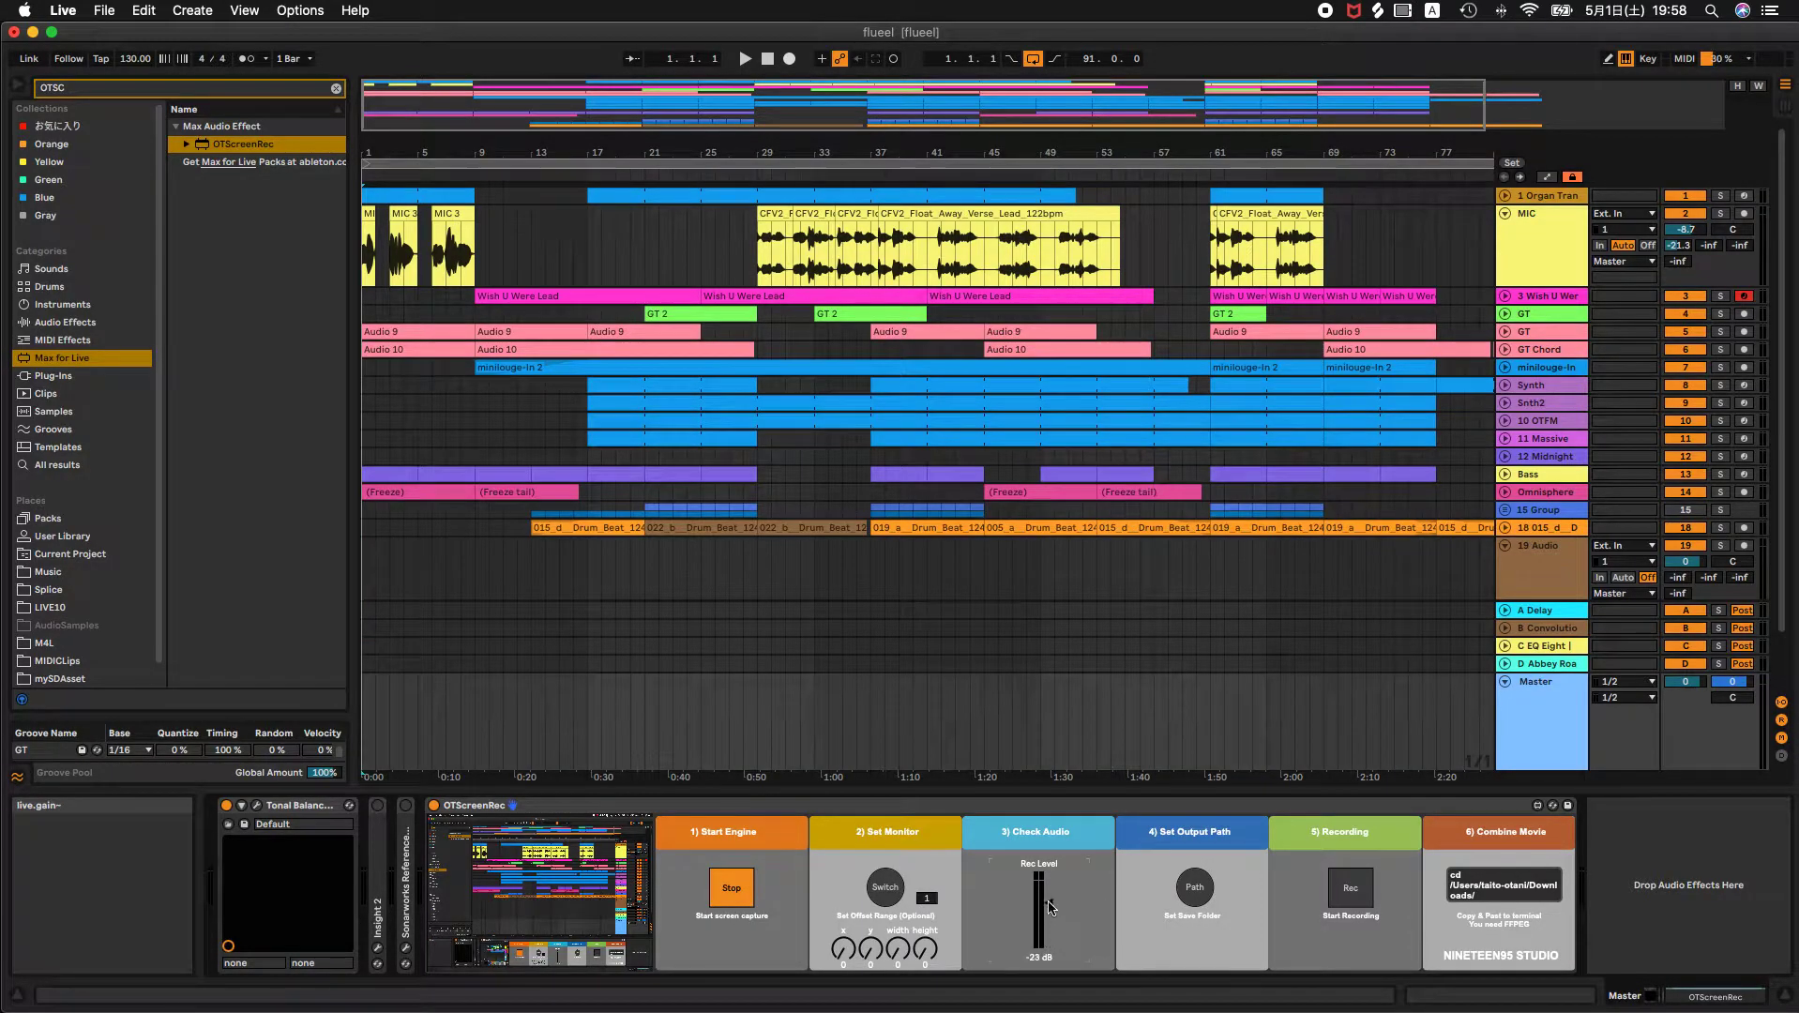
left_click(553, 435)
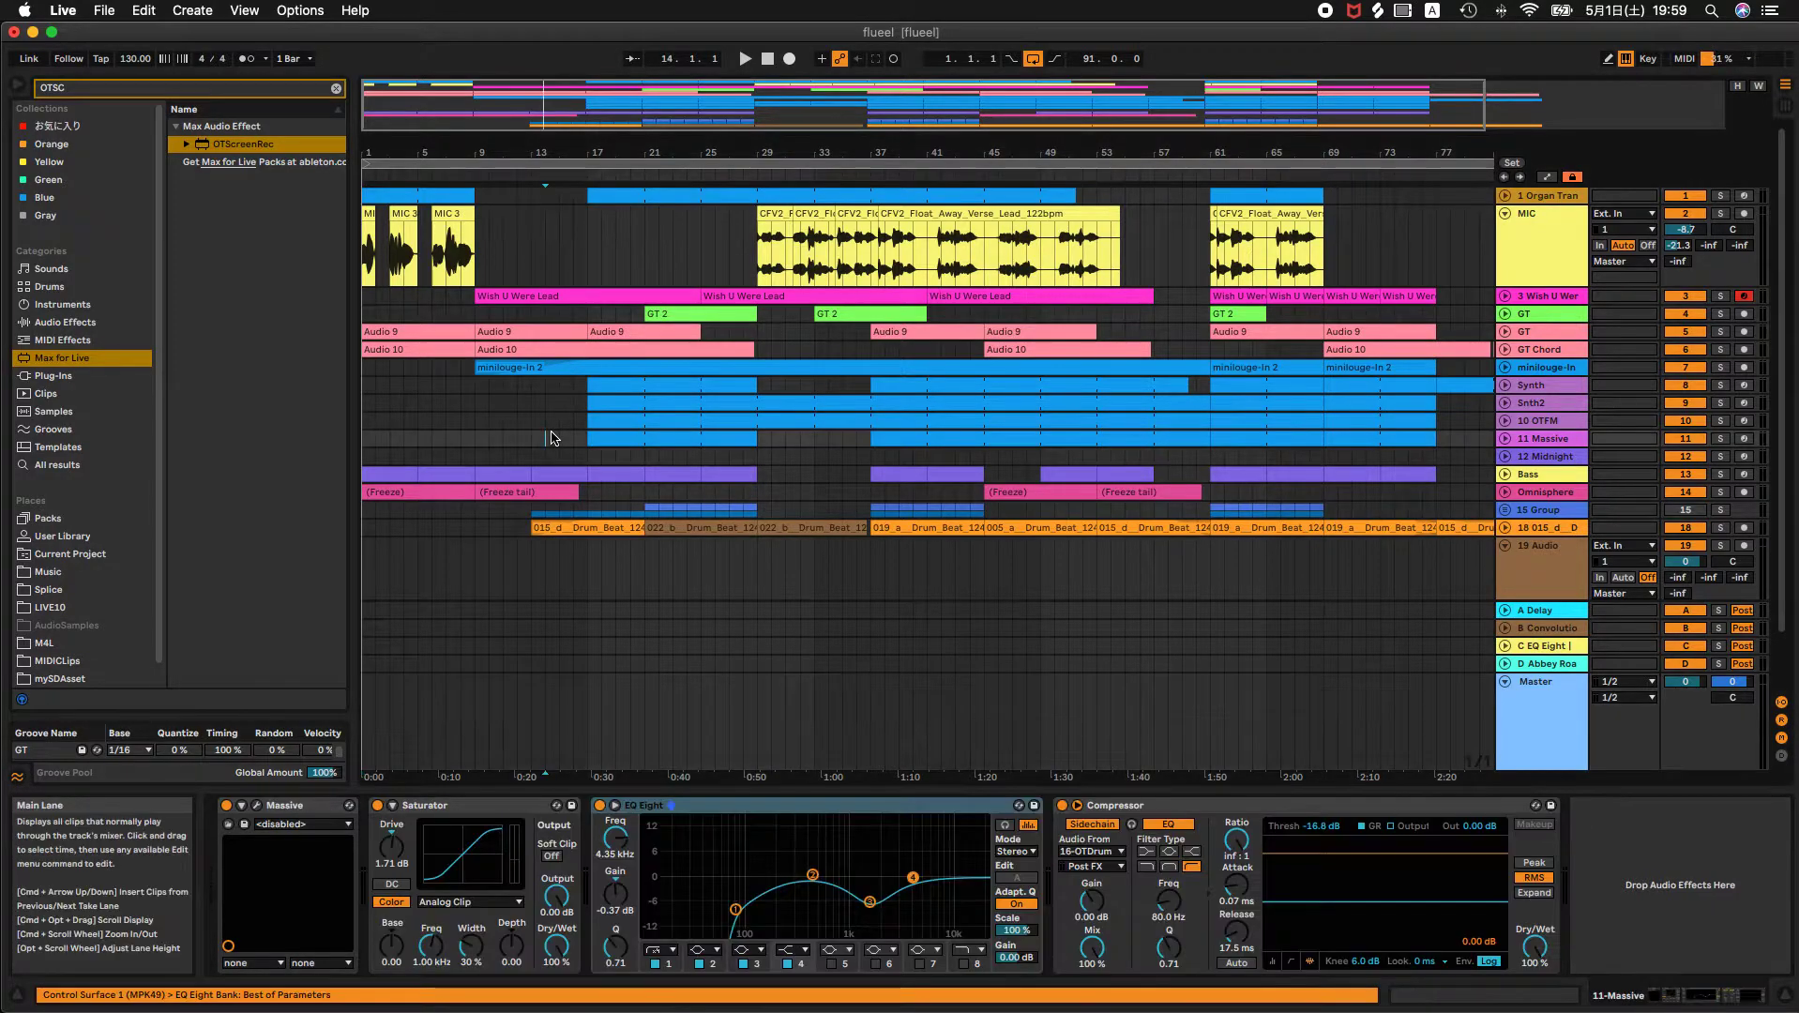
left_click(515, 745)
key("space")
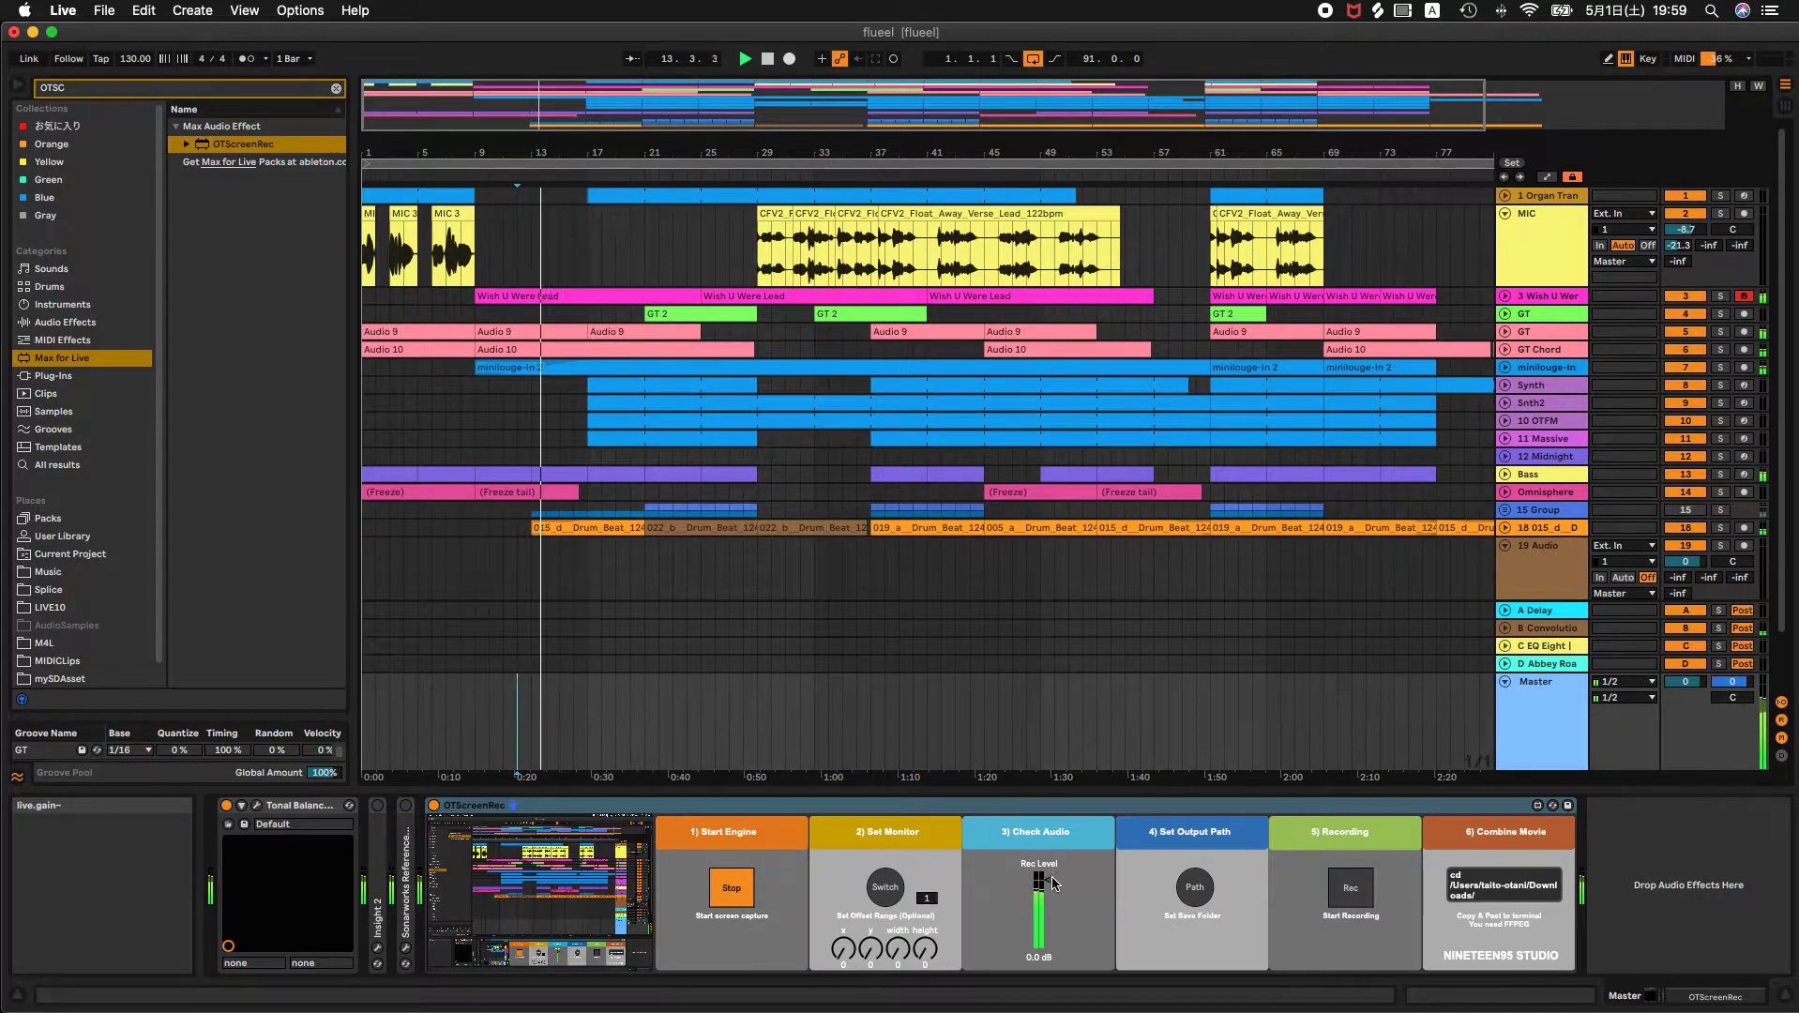
left_click_drag(1051, 878, 1051, 947)
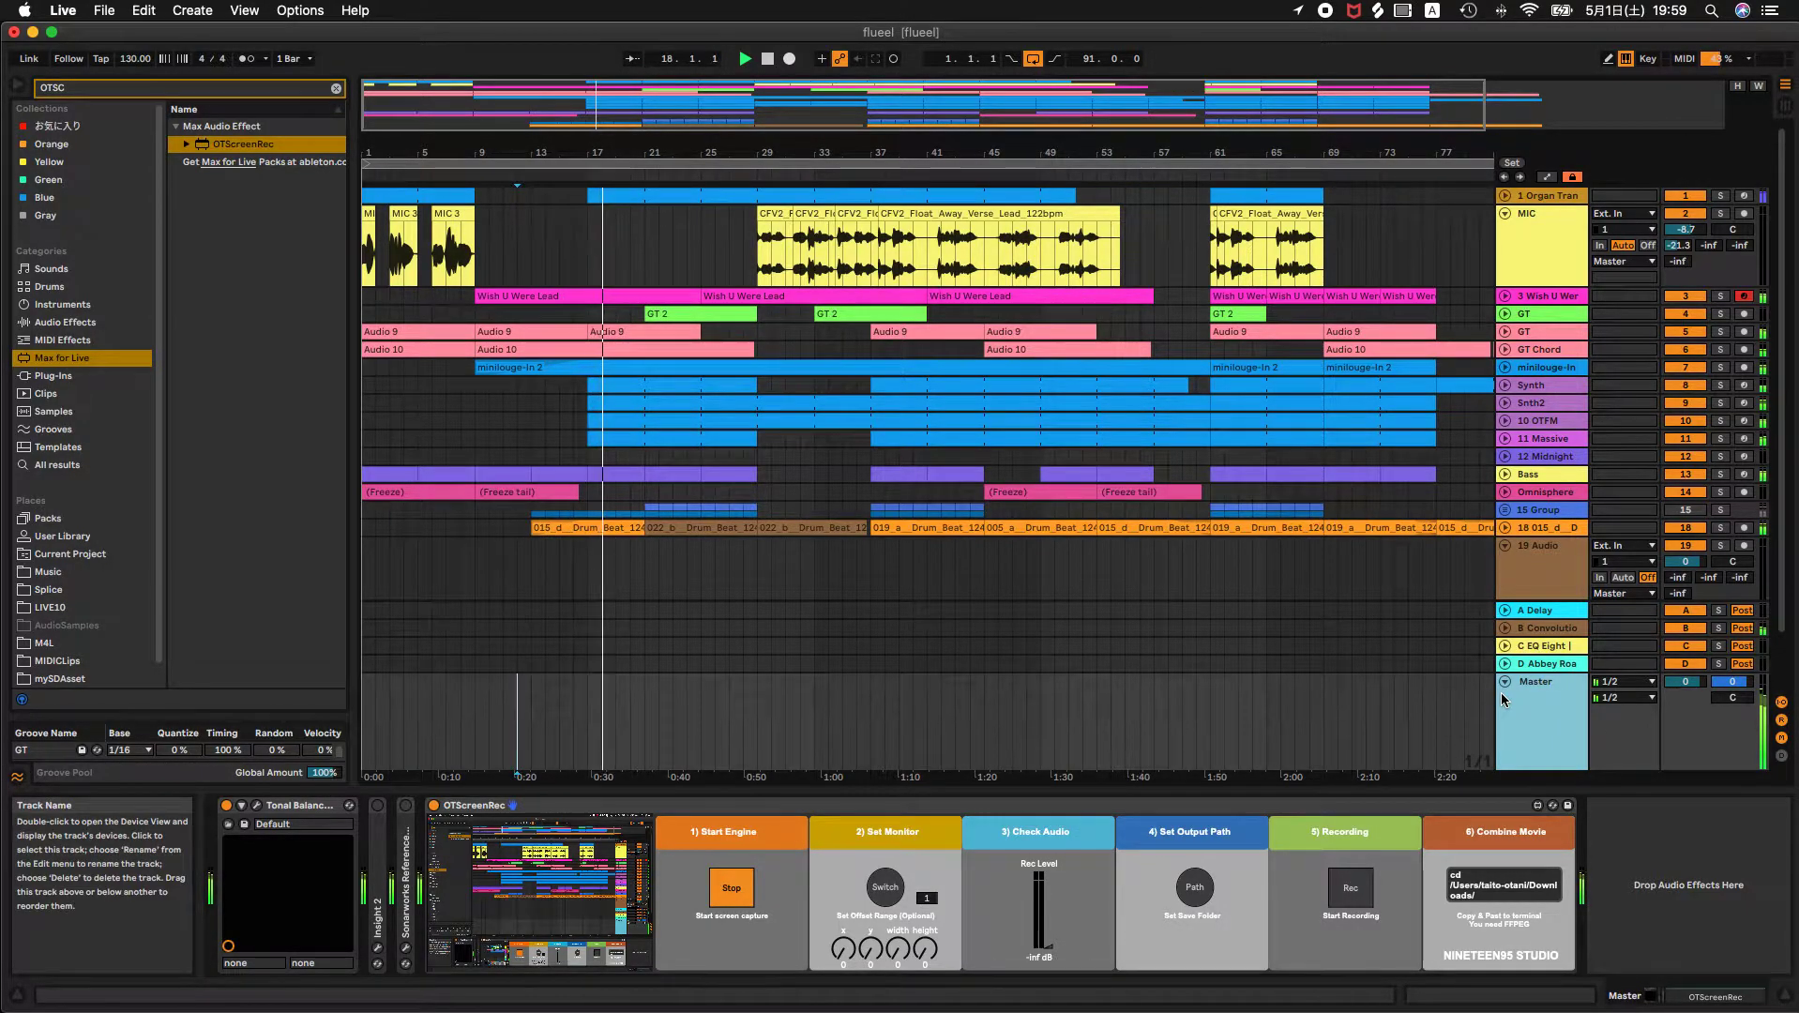
Toggle between Arrangement and Session views during playback, then reset OTScreenRec's recording level to 0.0 dB.
key("Tab")
key("Tab")
key("Tab")
key("Tab")
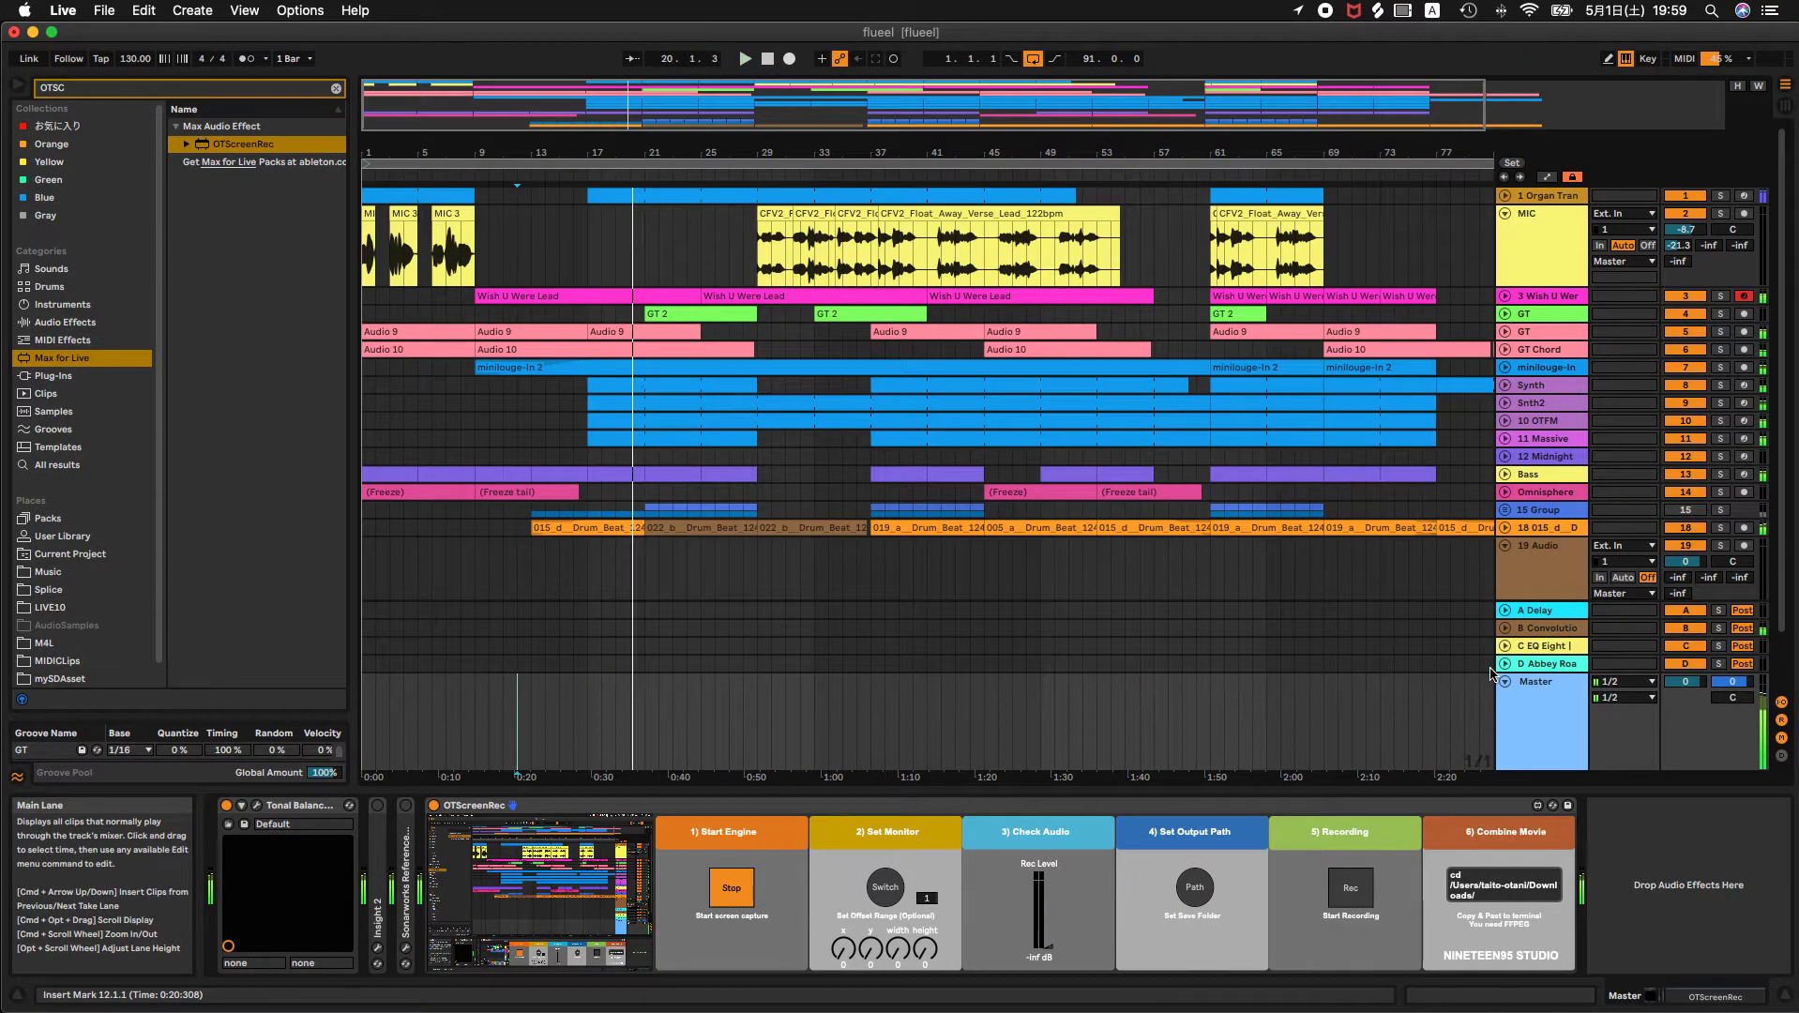
double_click(1046, 906)
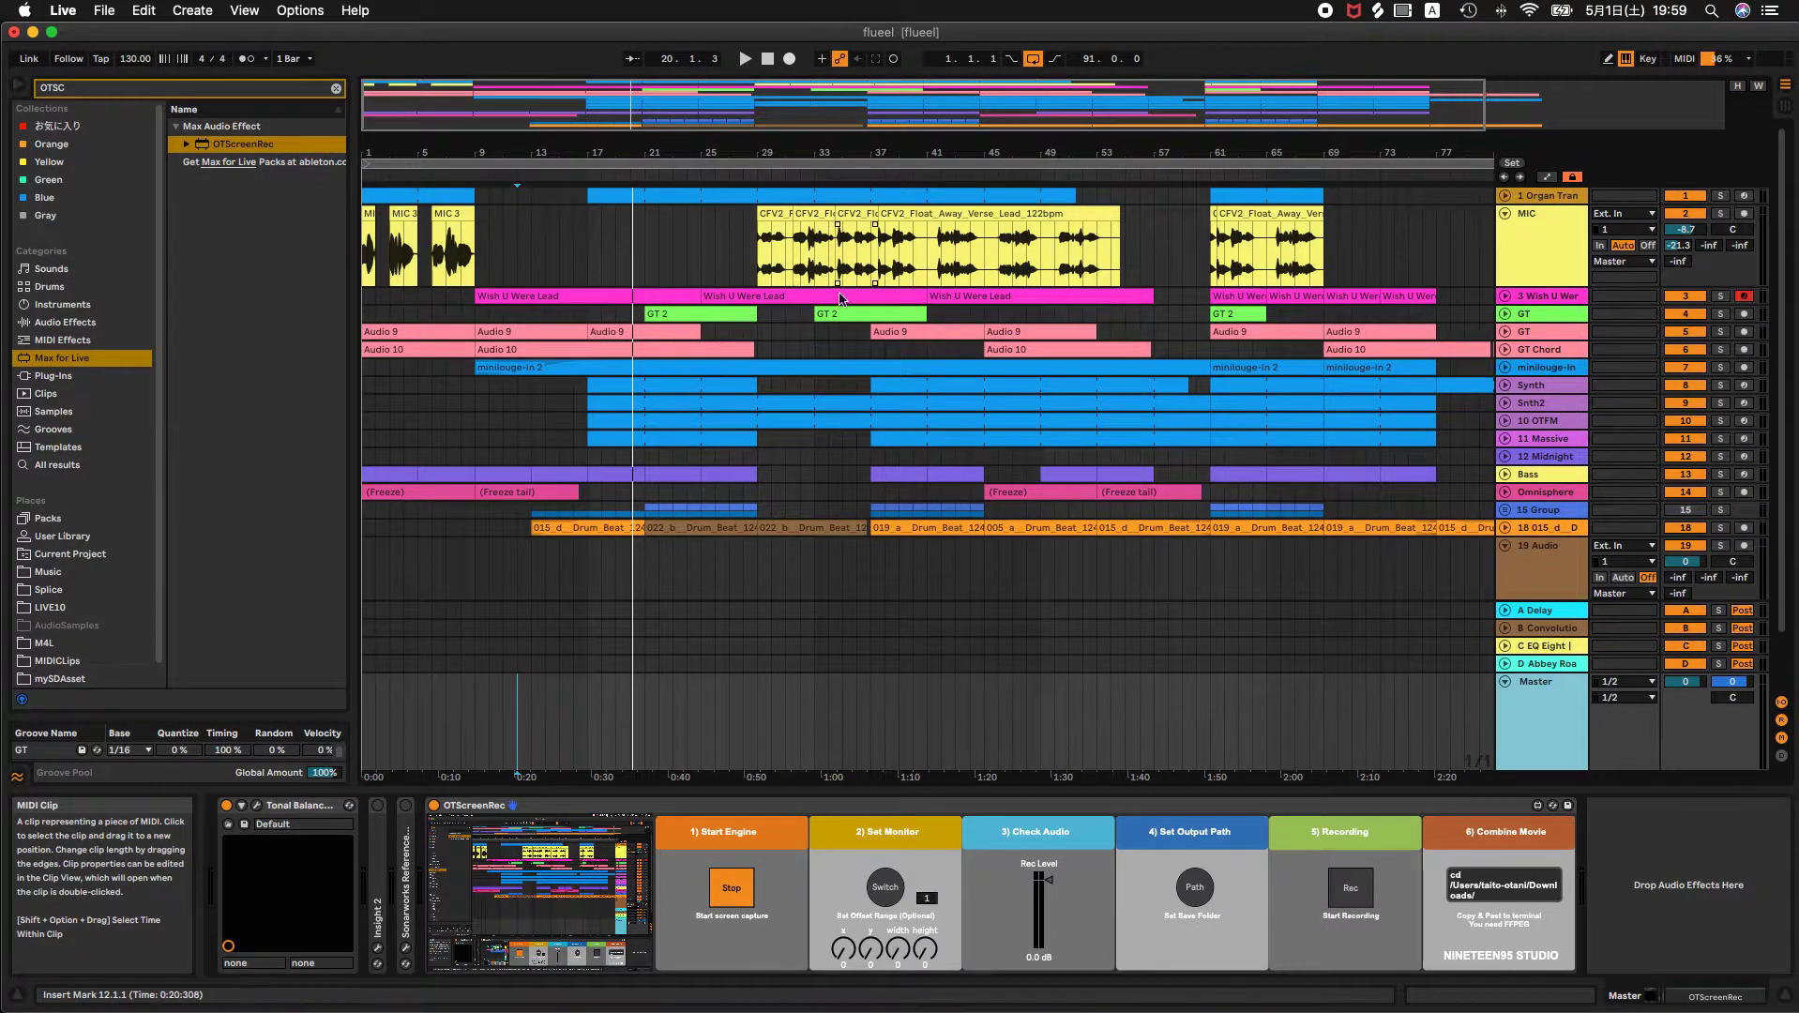
Play the song briefly in Session View to check the Master and recording level meters, then stop playback.
key("Tab")
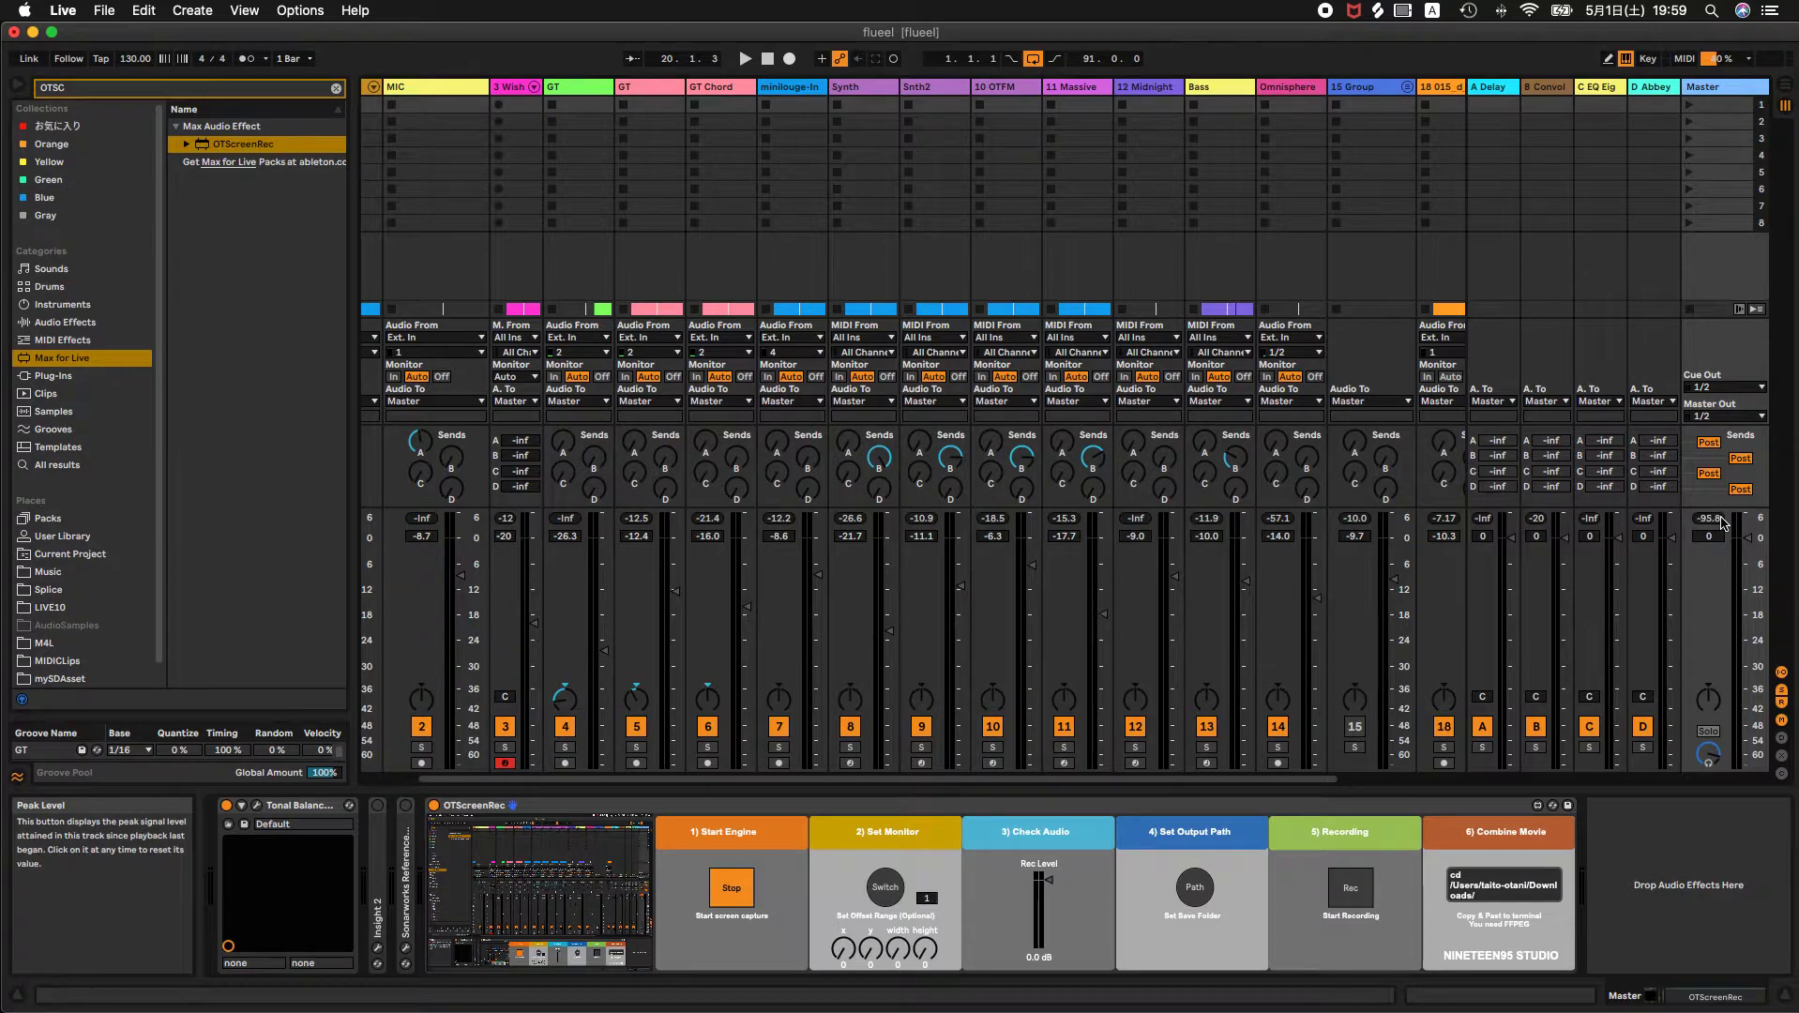
key("space")
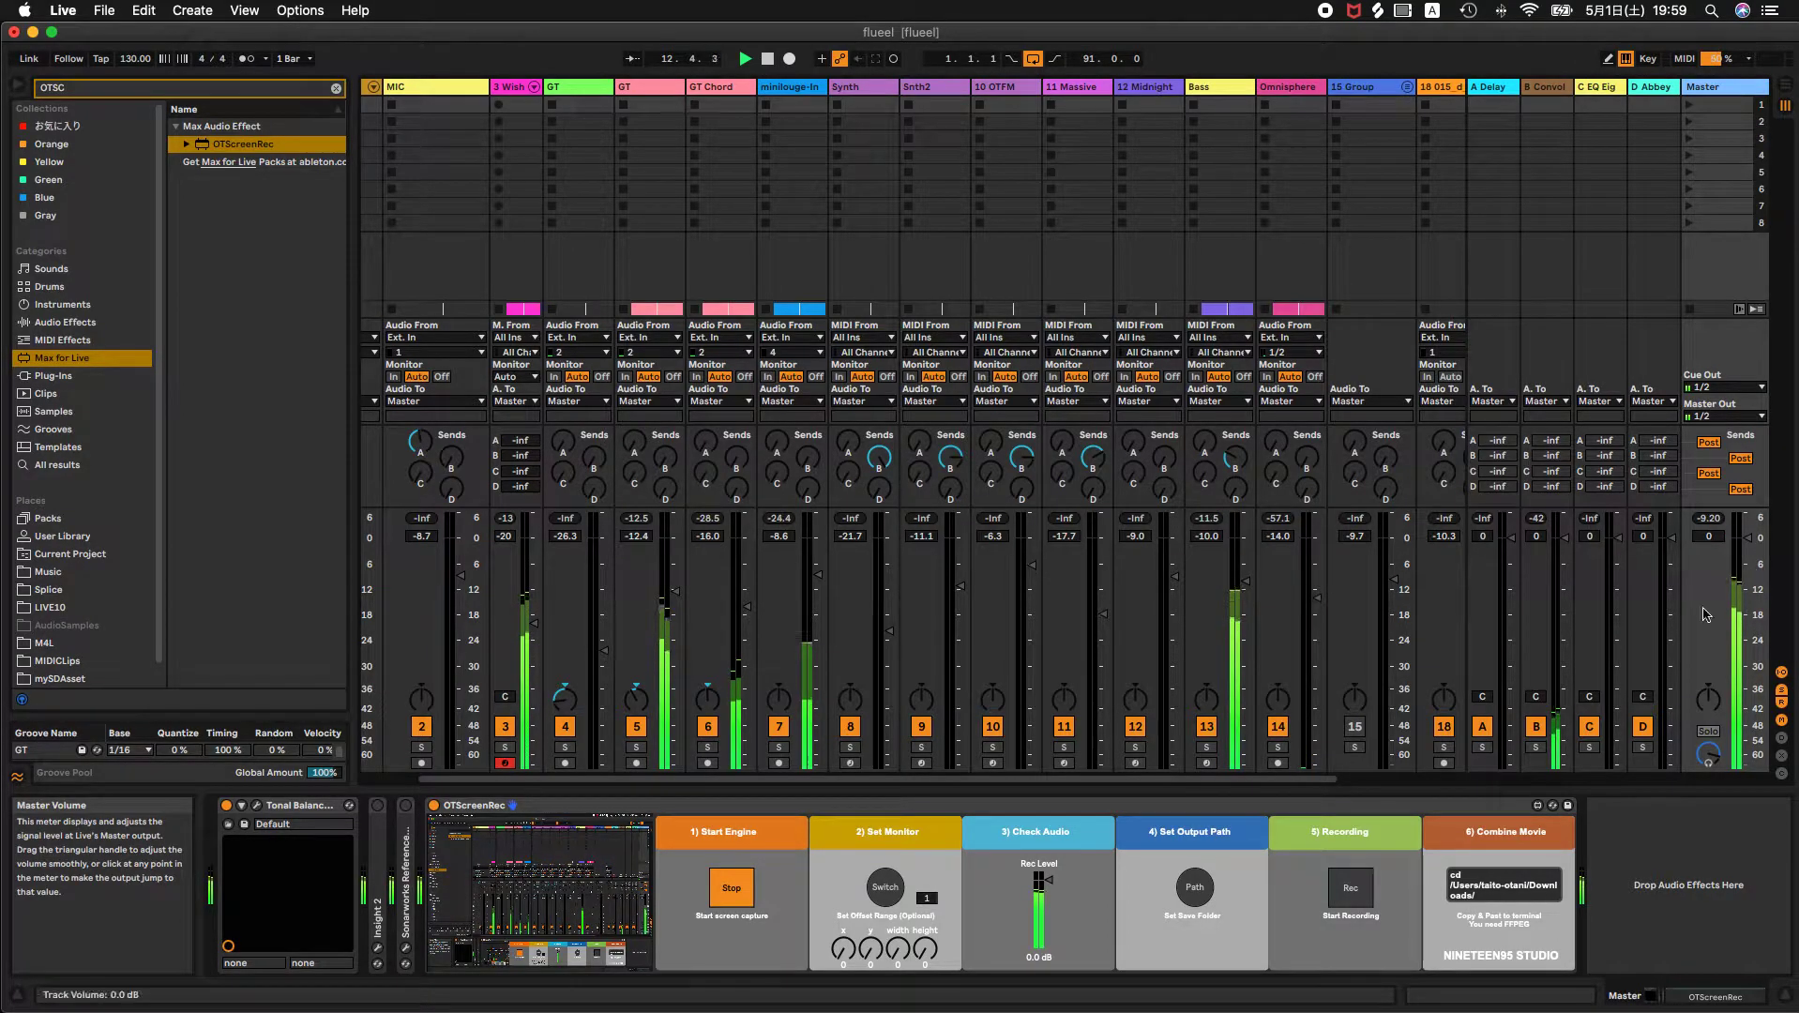
key("space")
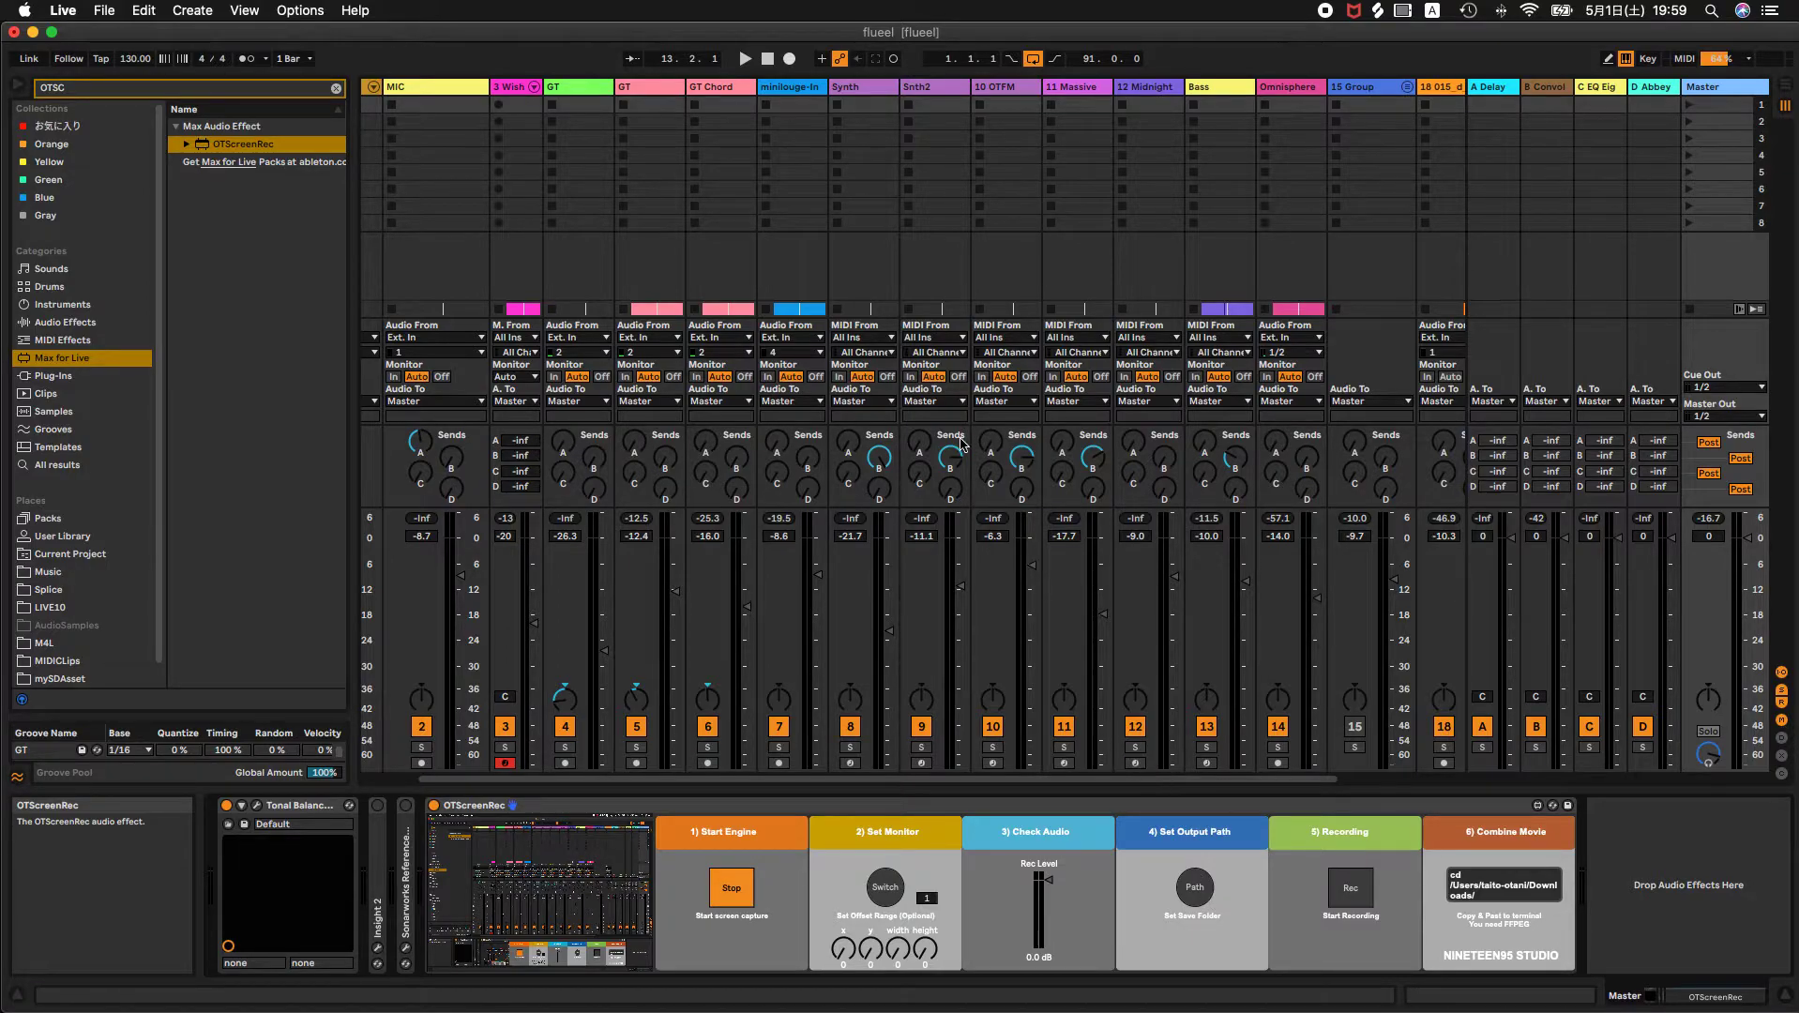
Set OTScreenRec's save folder to a new folder named "output" inside the Downloads folder.
left_click(1194, 886)
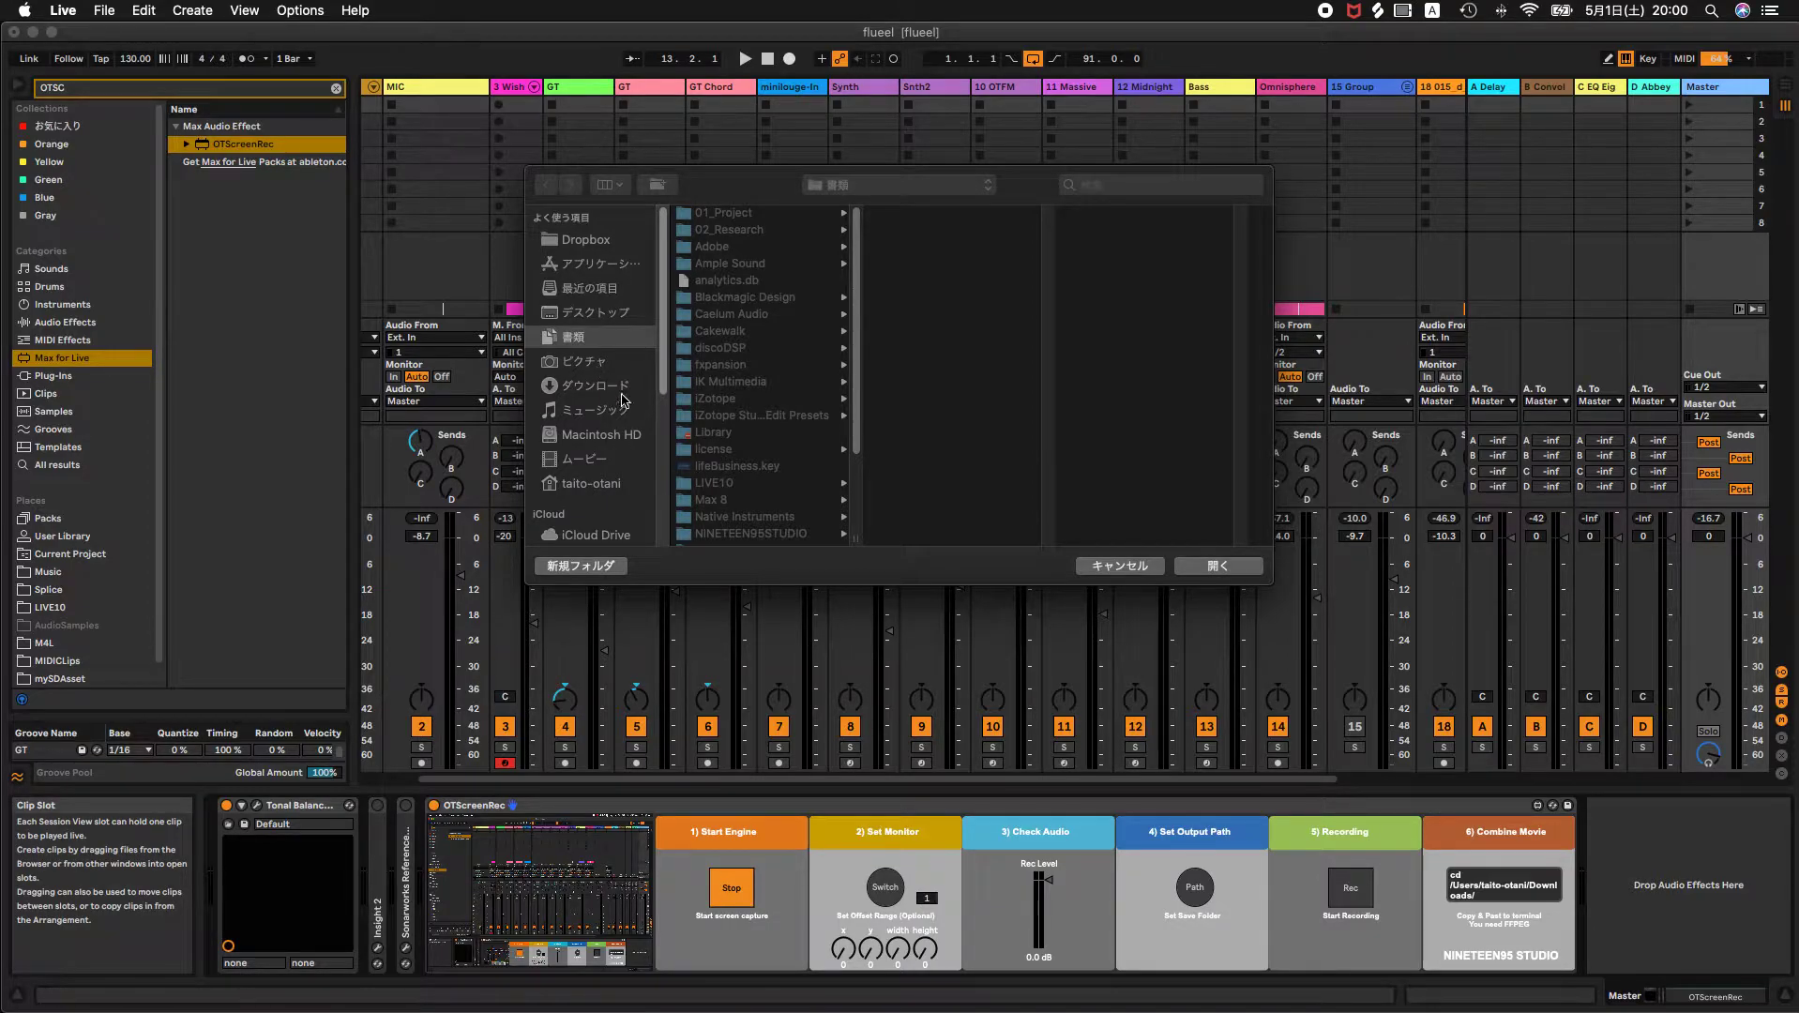
left_click(563, 383)
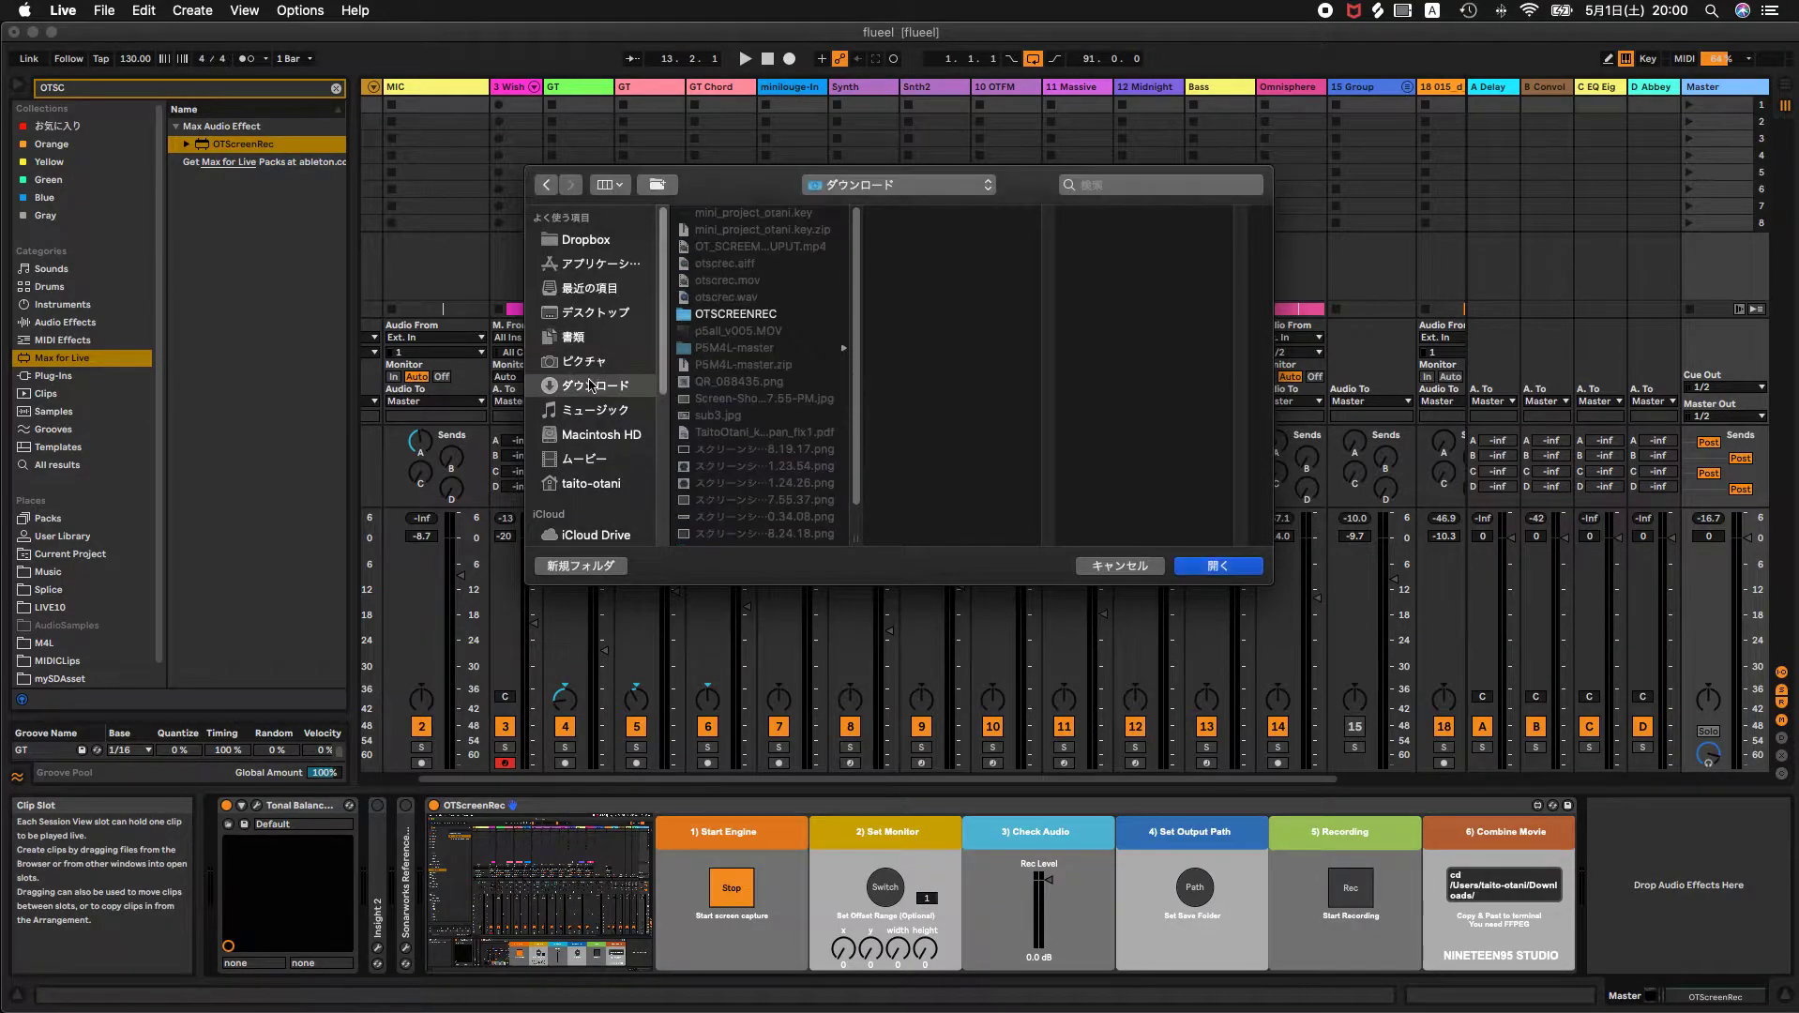
scroll(600, 375, "down", 5)
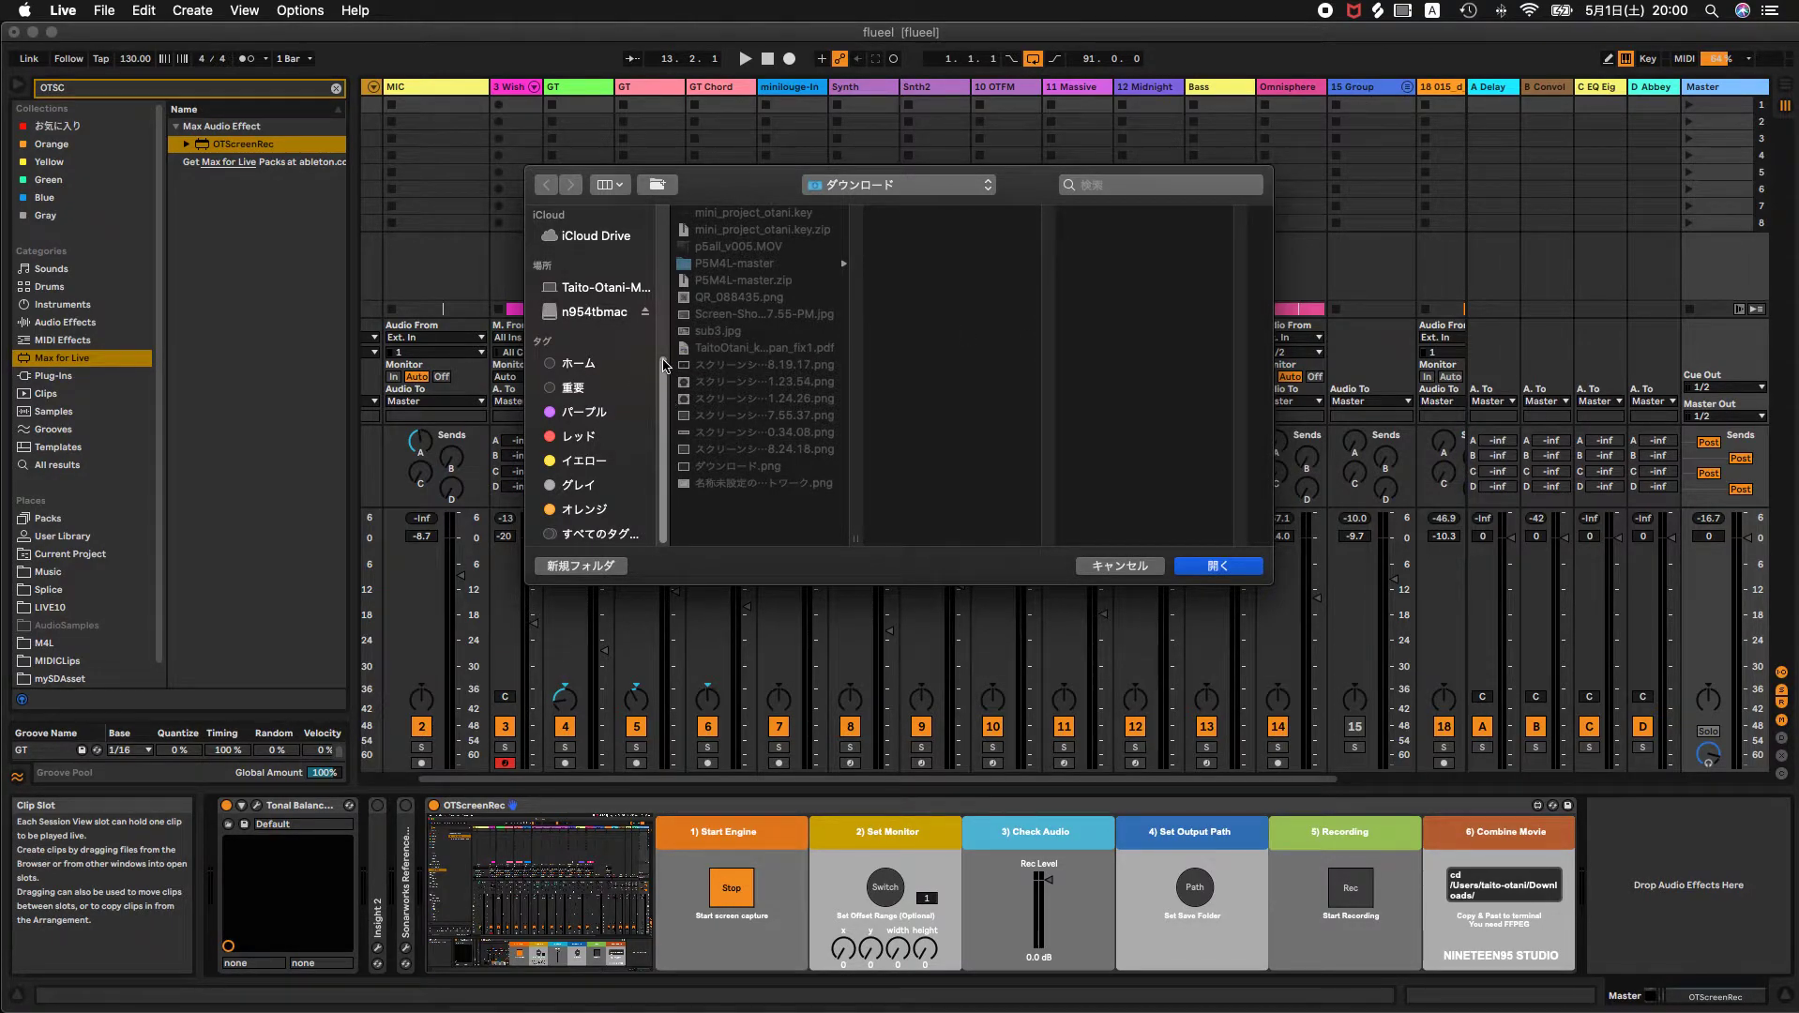
scroll(664, 380, "up", 5)
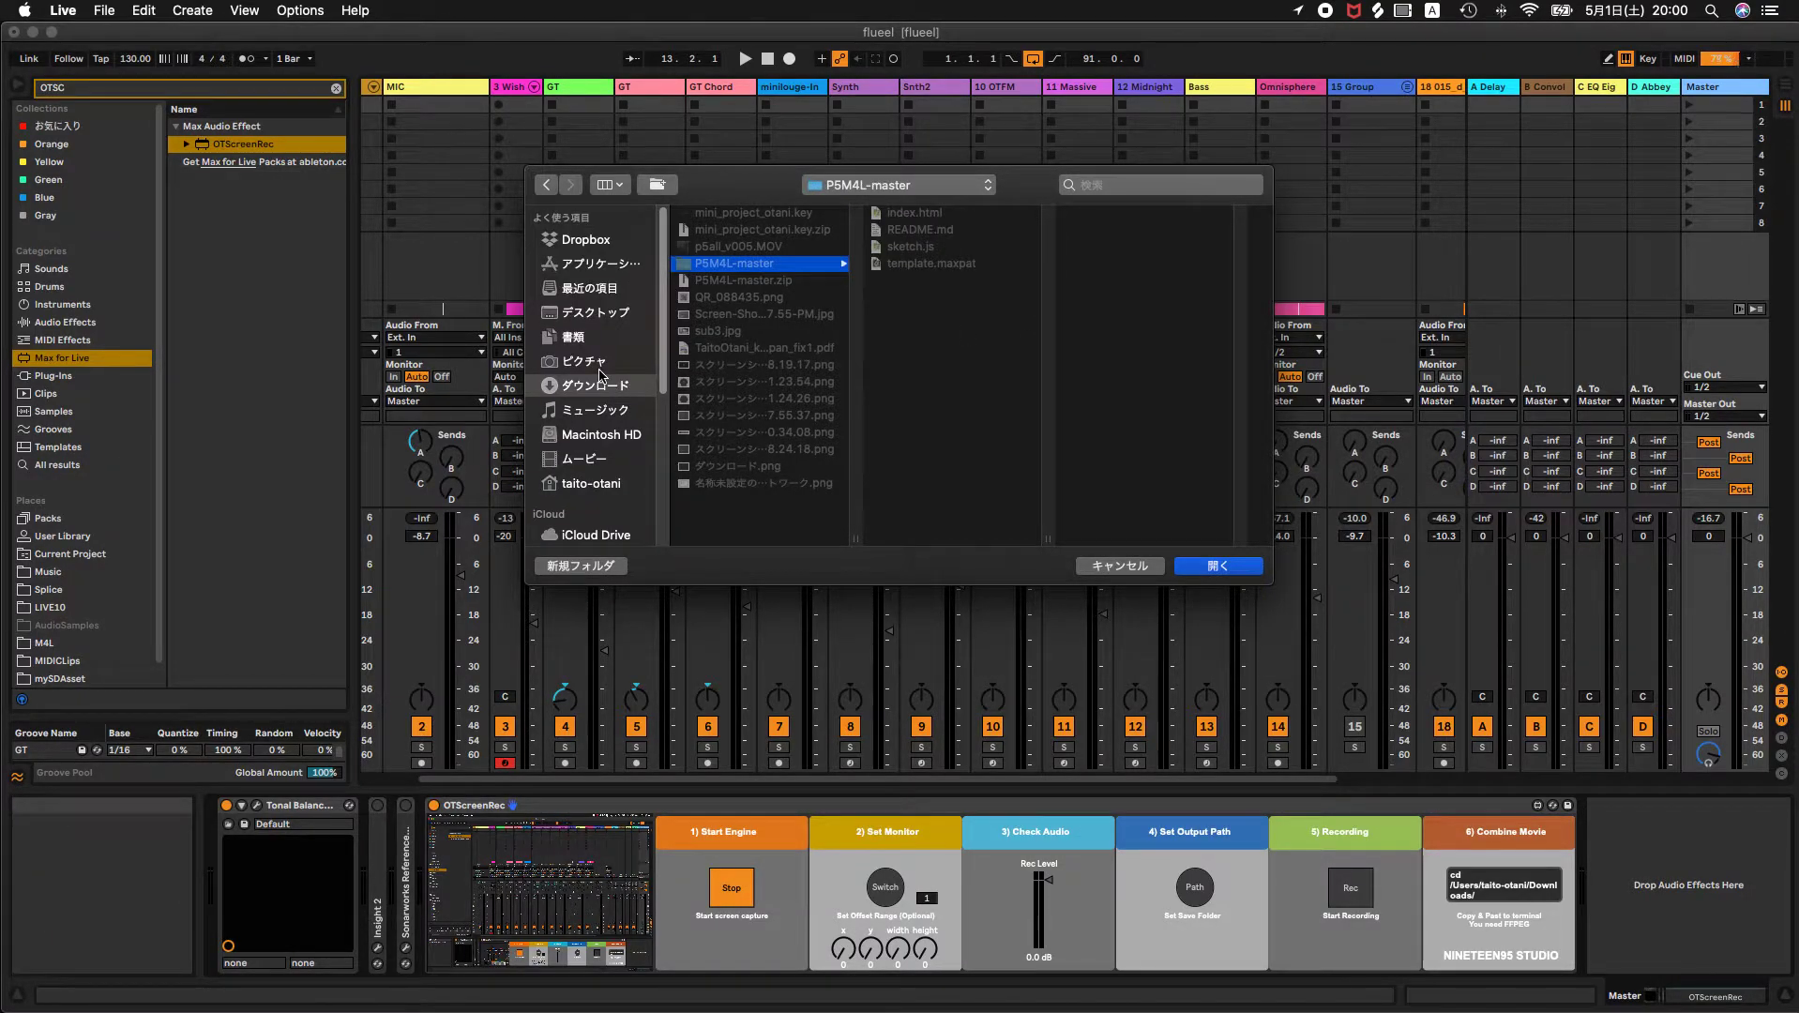
left_click(696, 507)
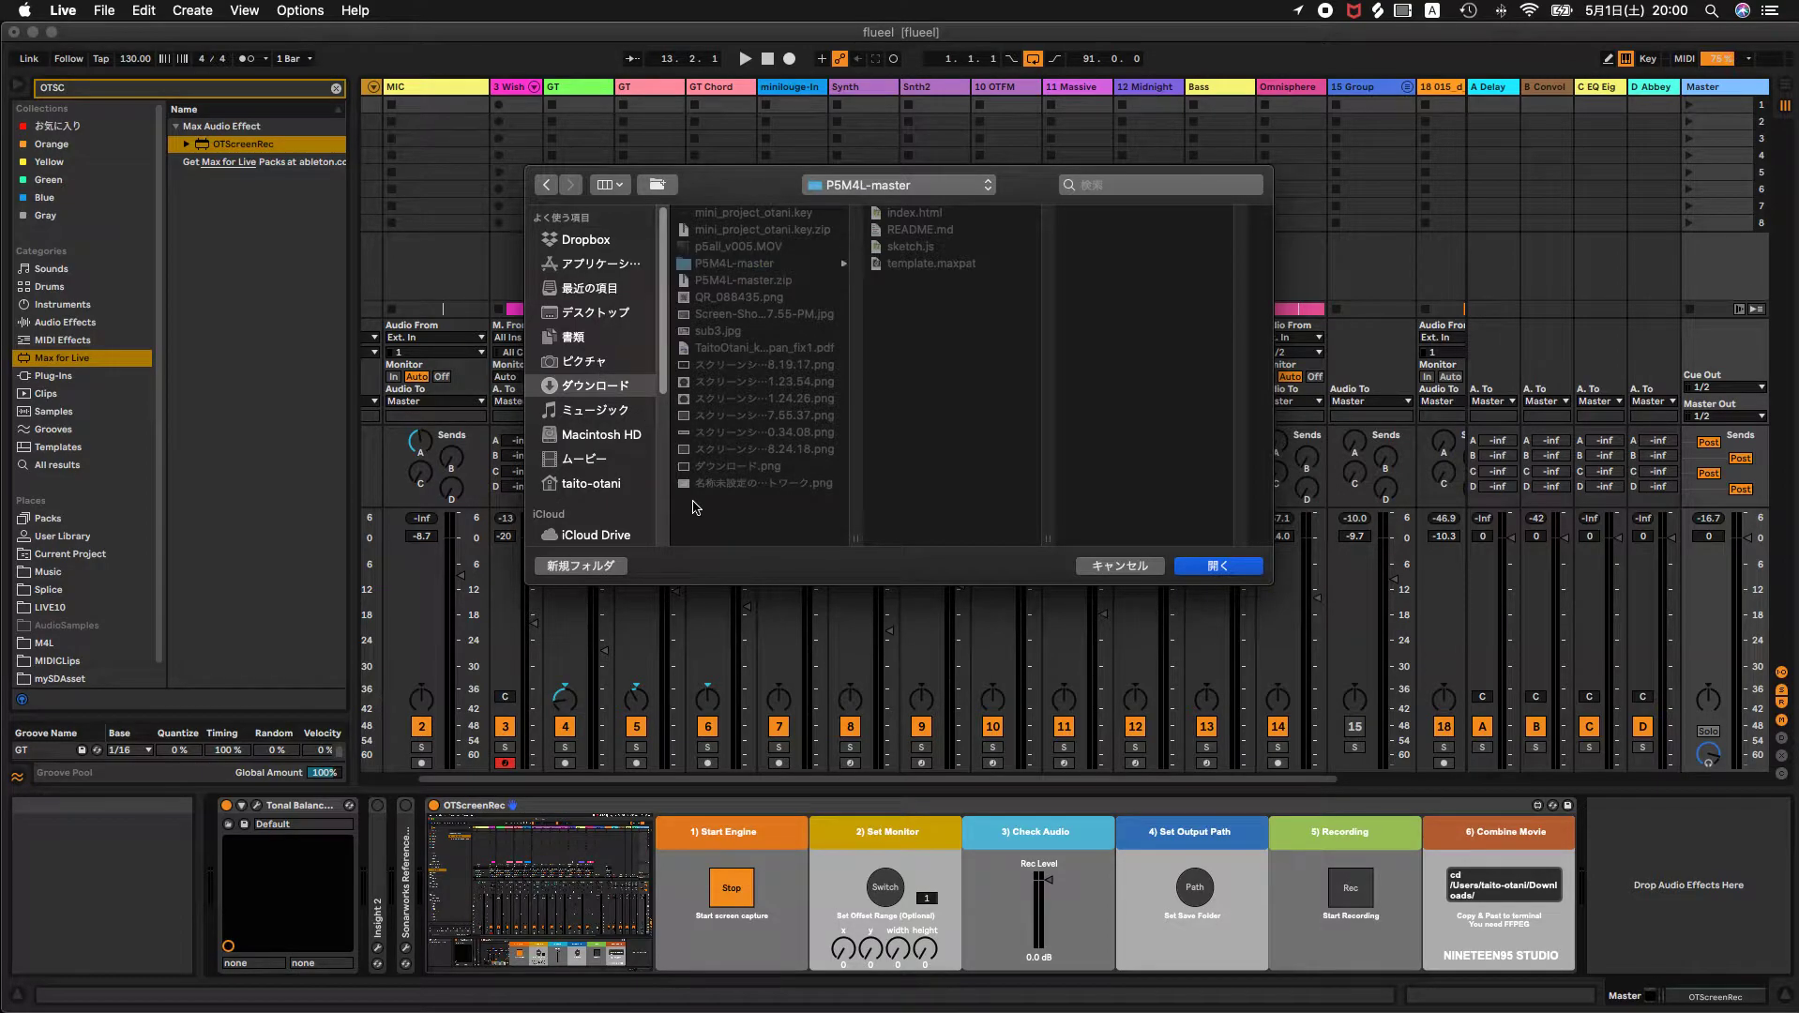
left_click(591, 386)
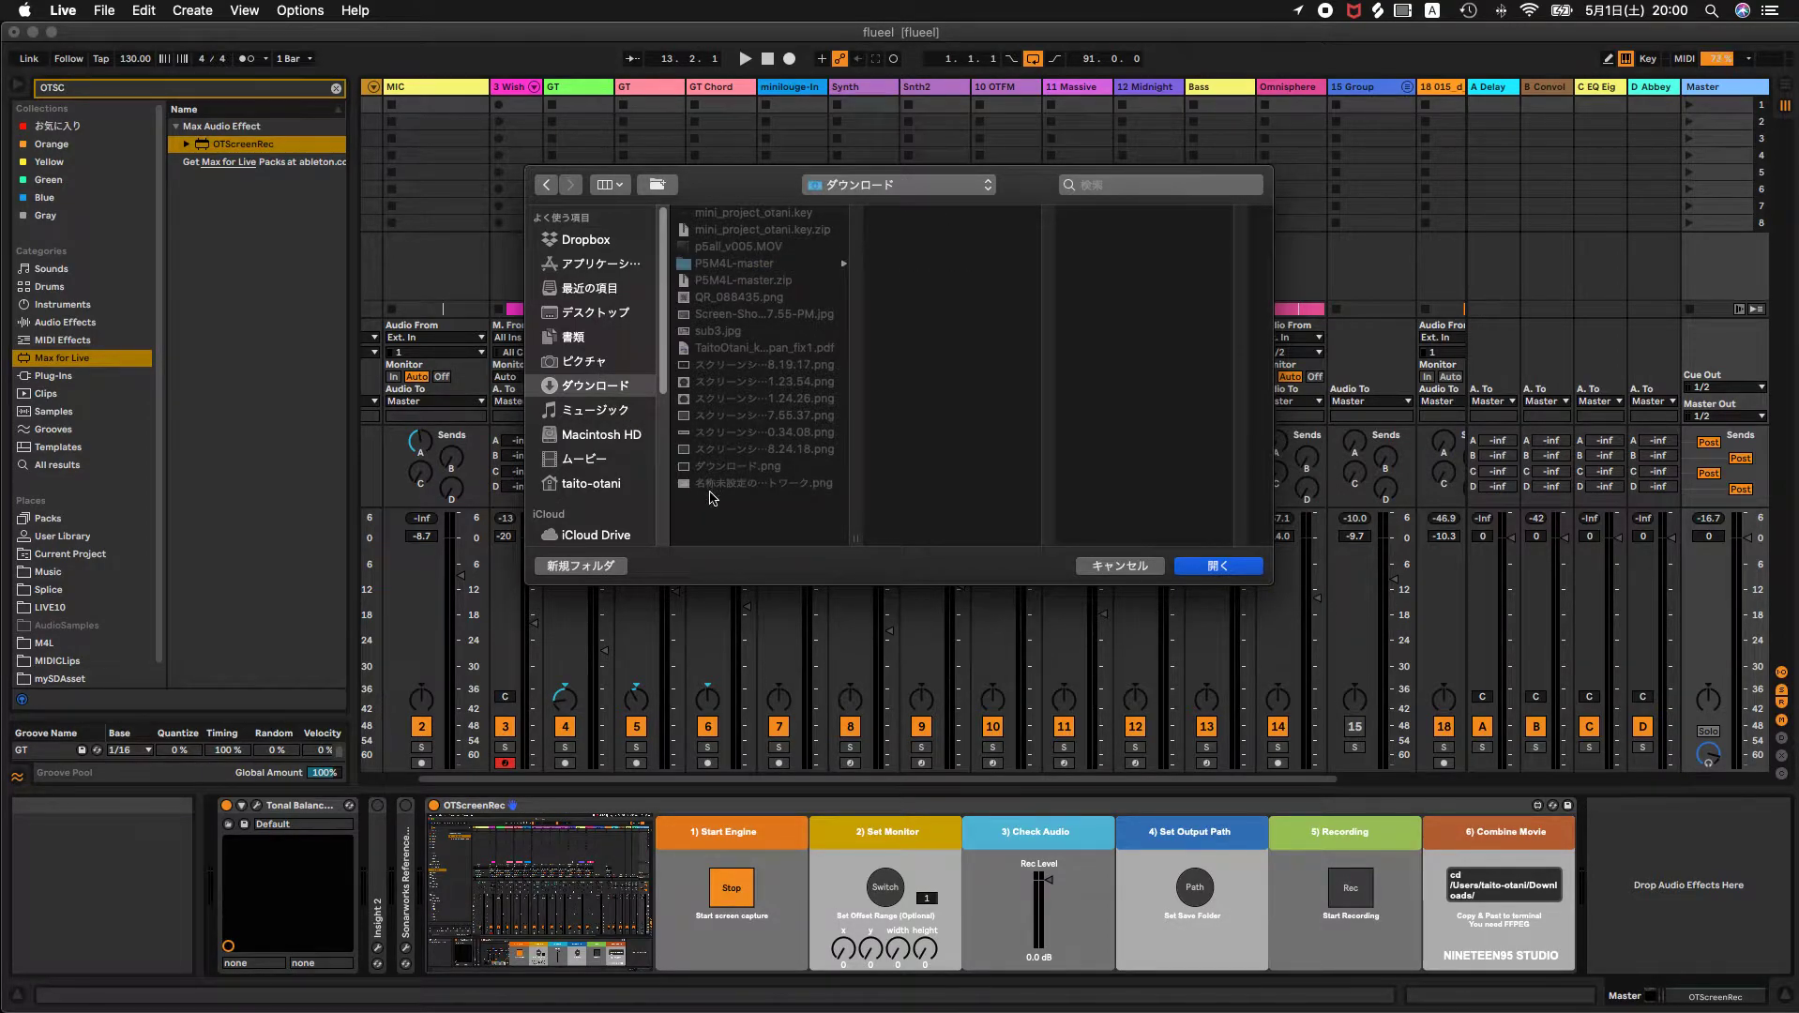
left_click(612, 570)
type("output")
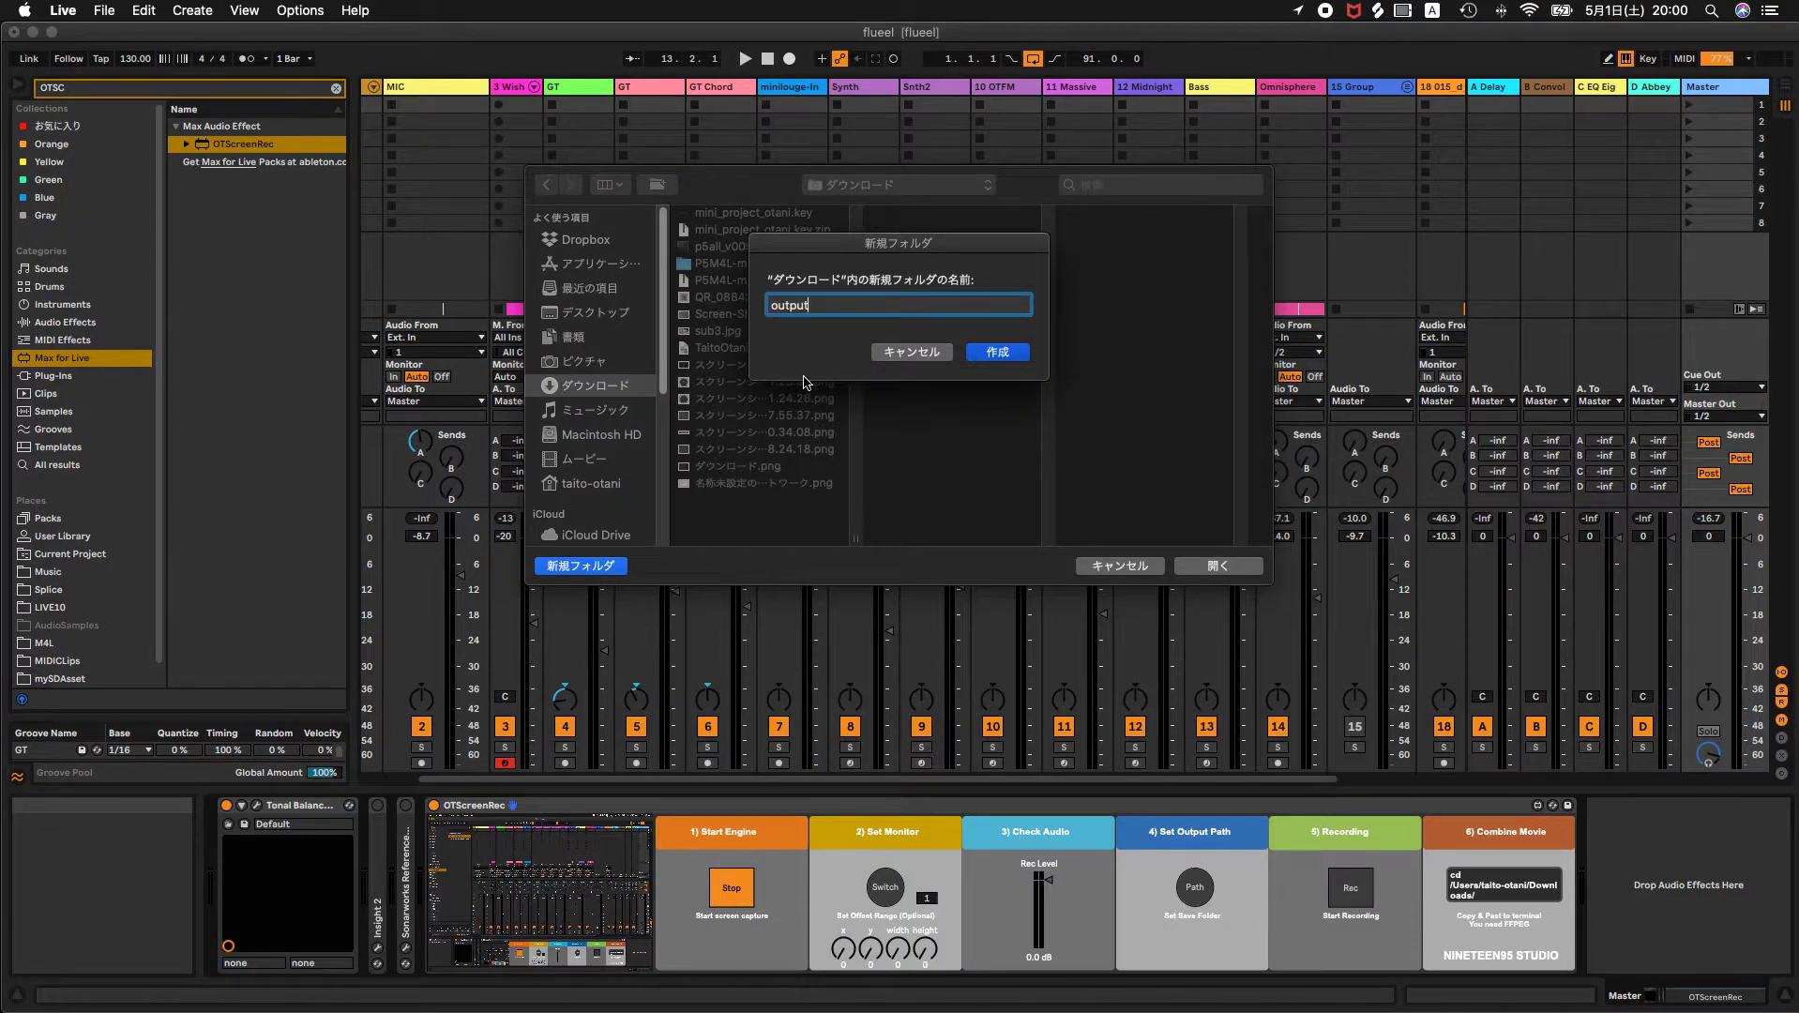
left_click(996, 355)
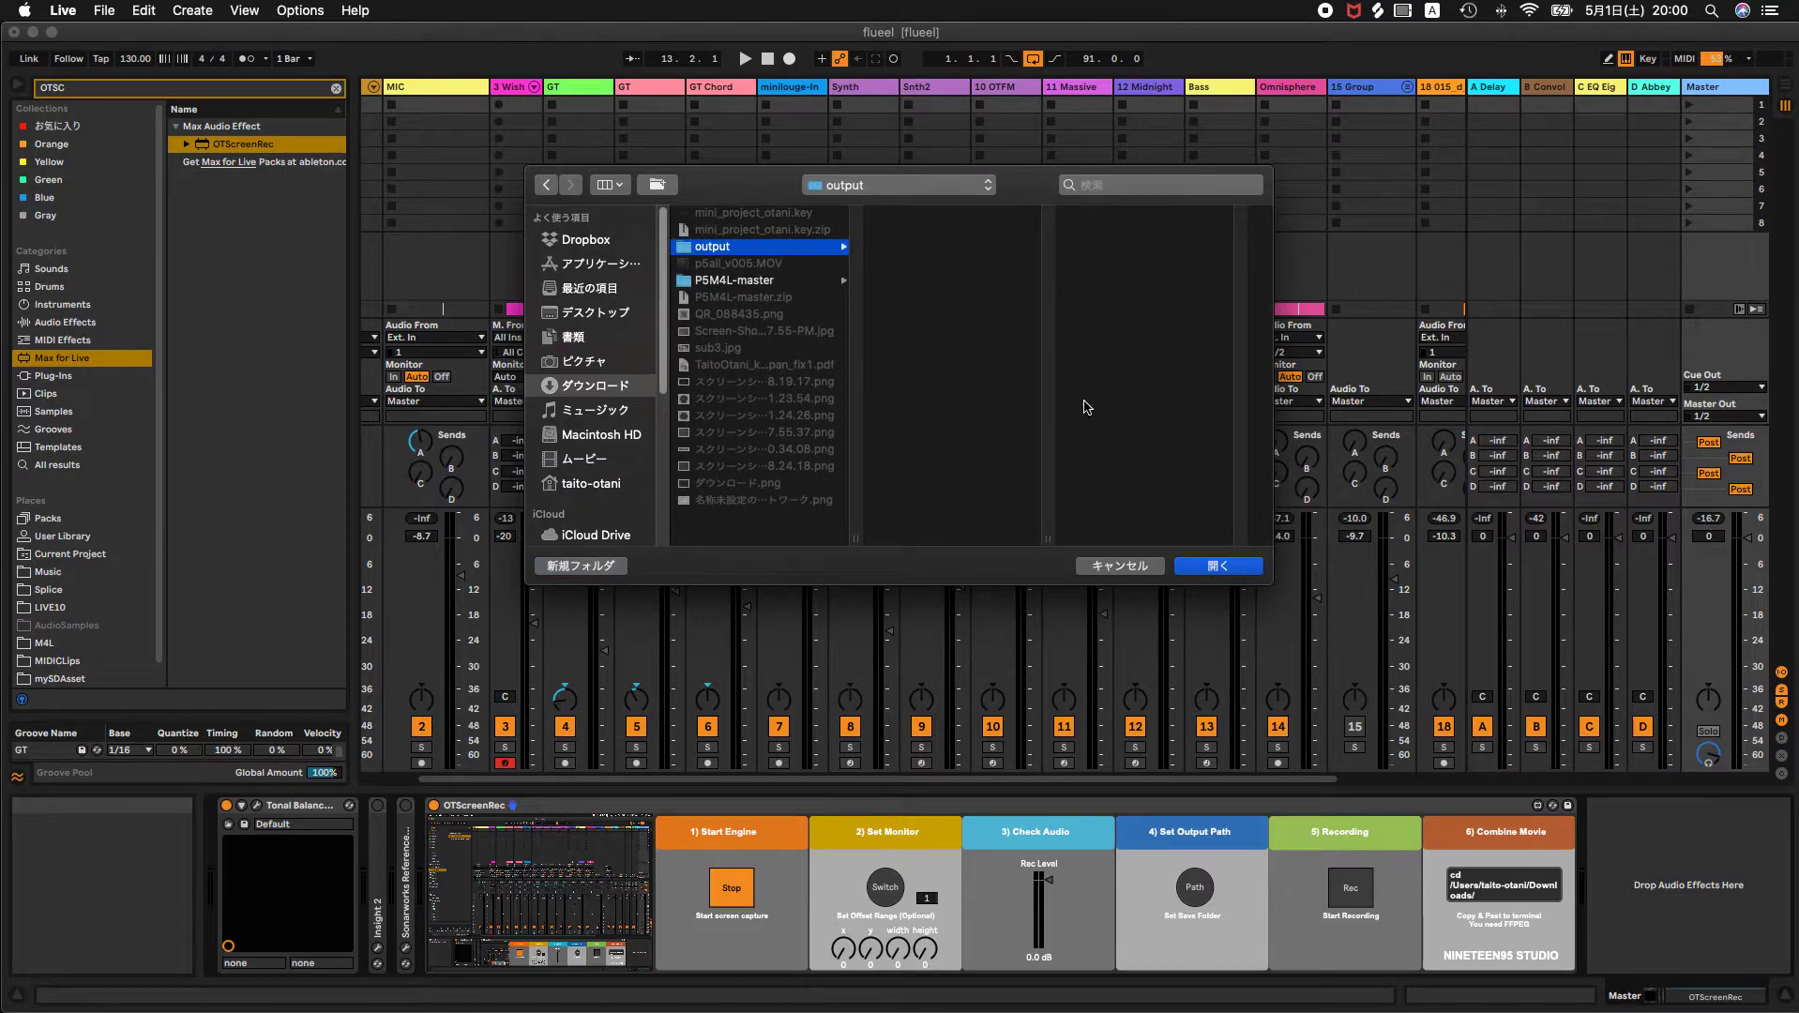
left_click(1245, 569)
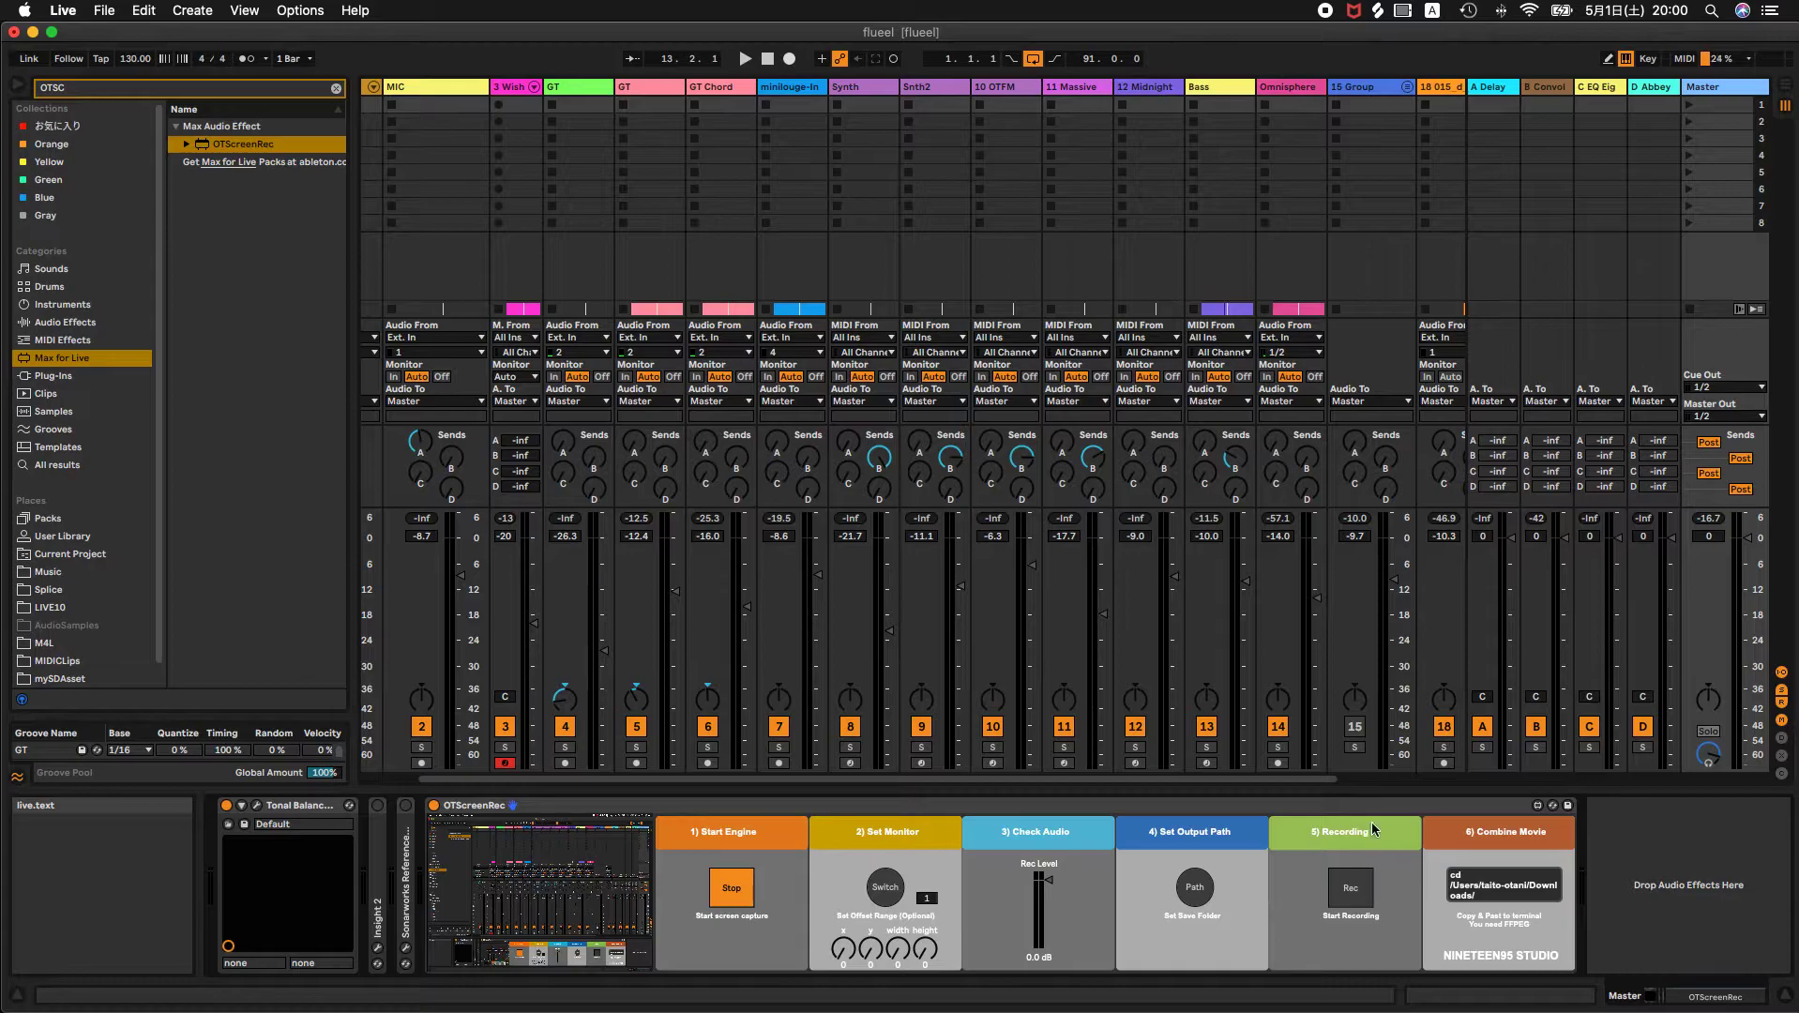
Start the OTScreenRec recording and play the song from the beginning in Arrangement View.
left_click(1344, 901)
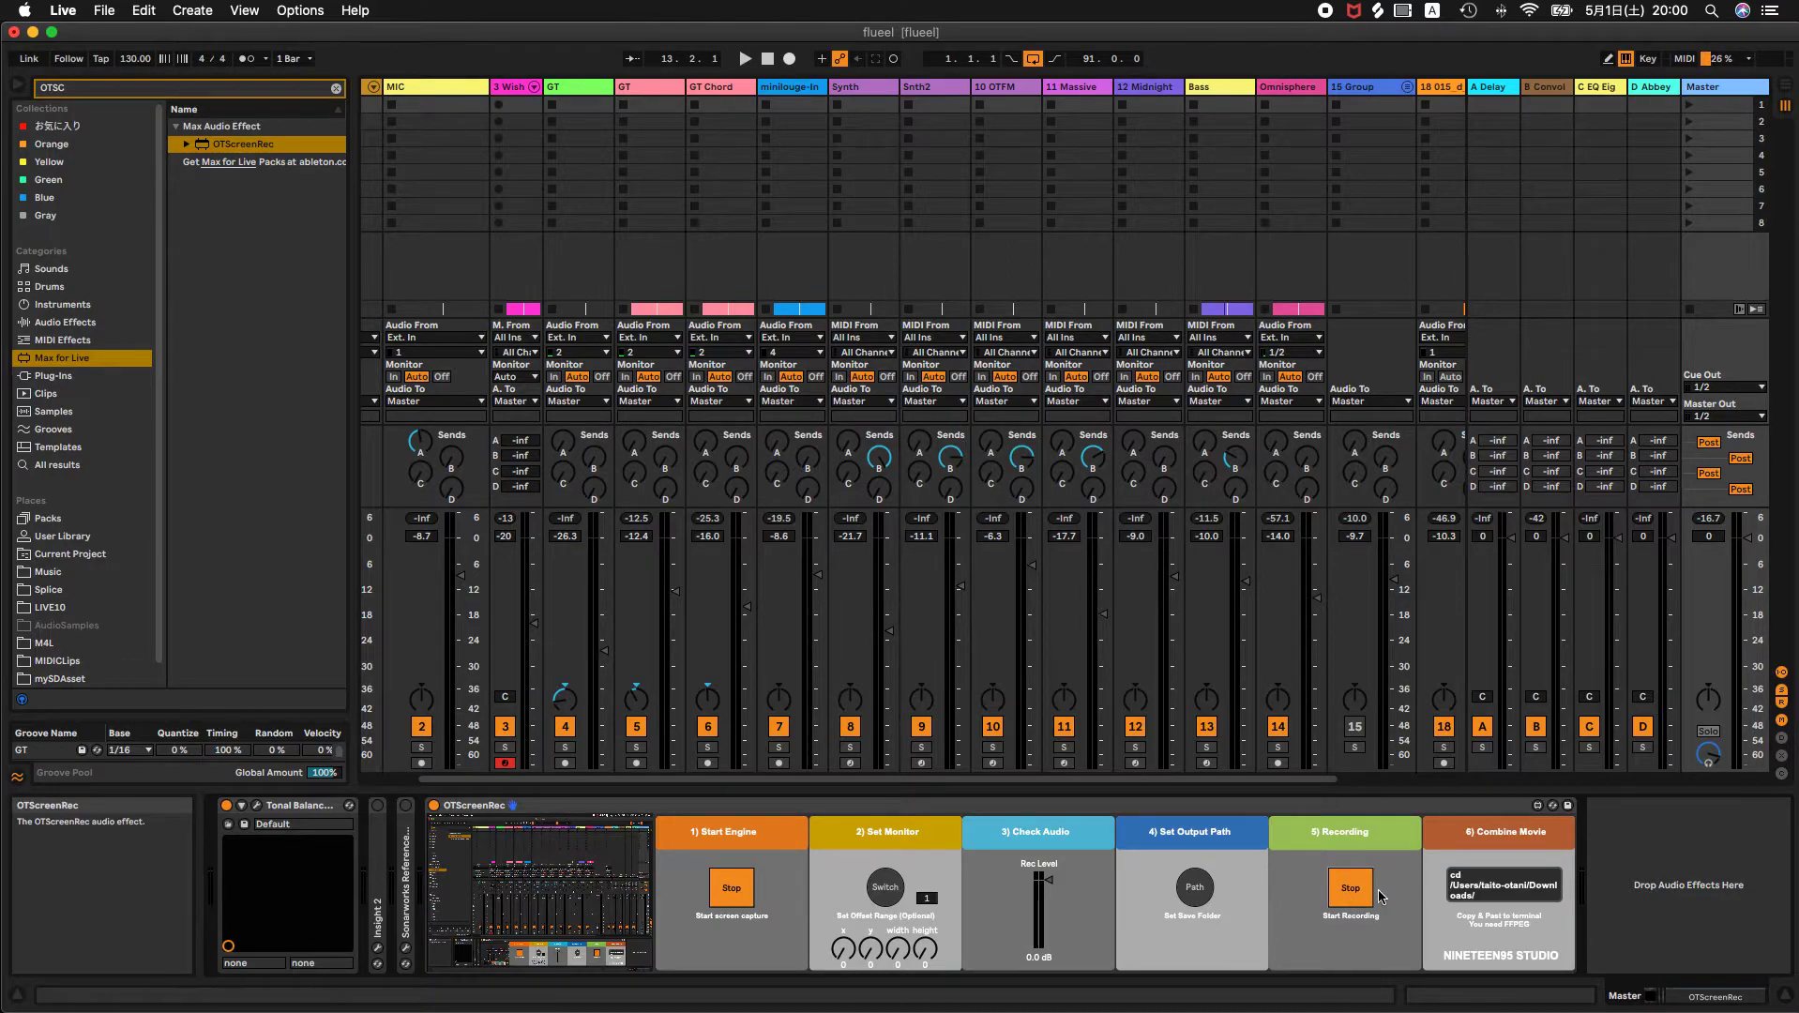
key("Tab")
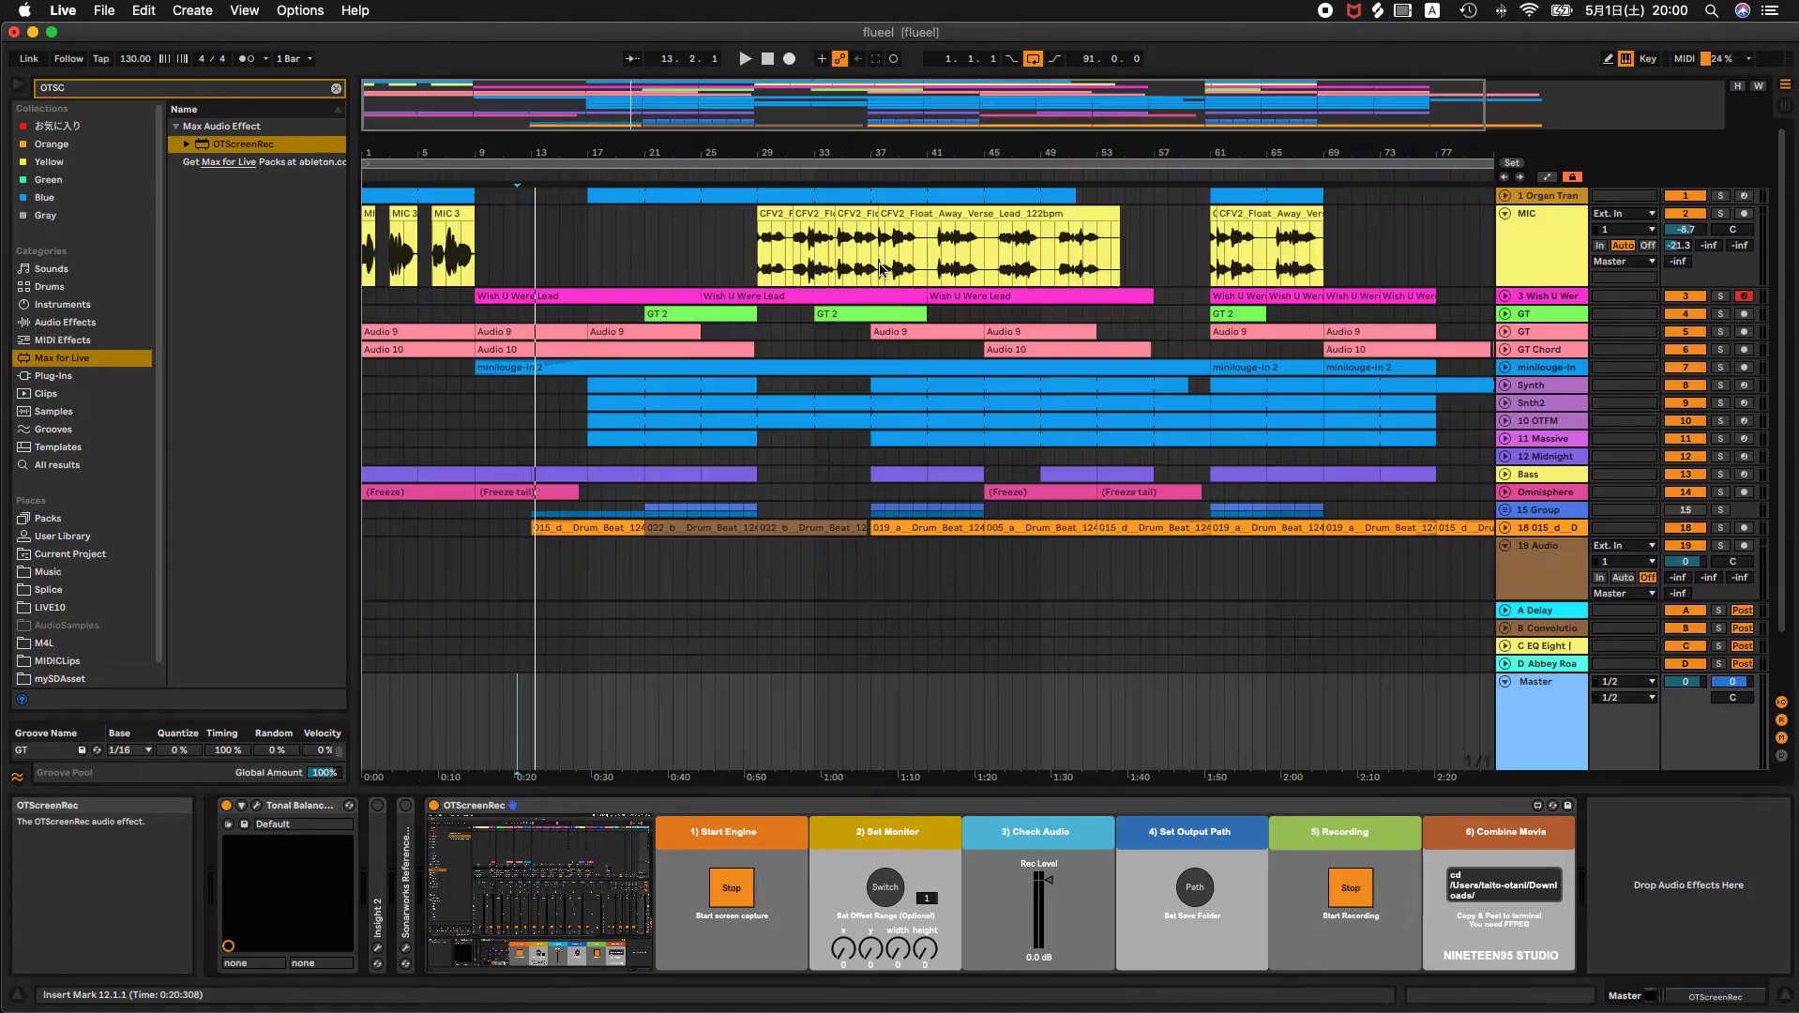
left_click(767, 57)
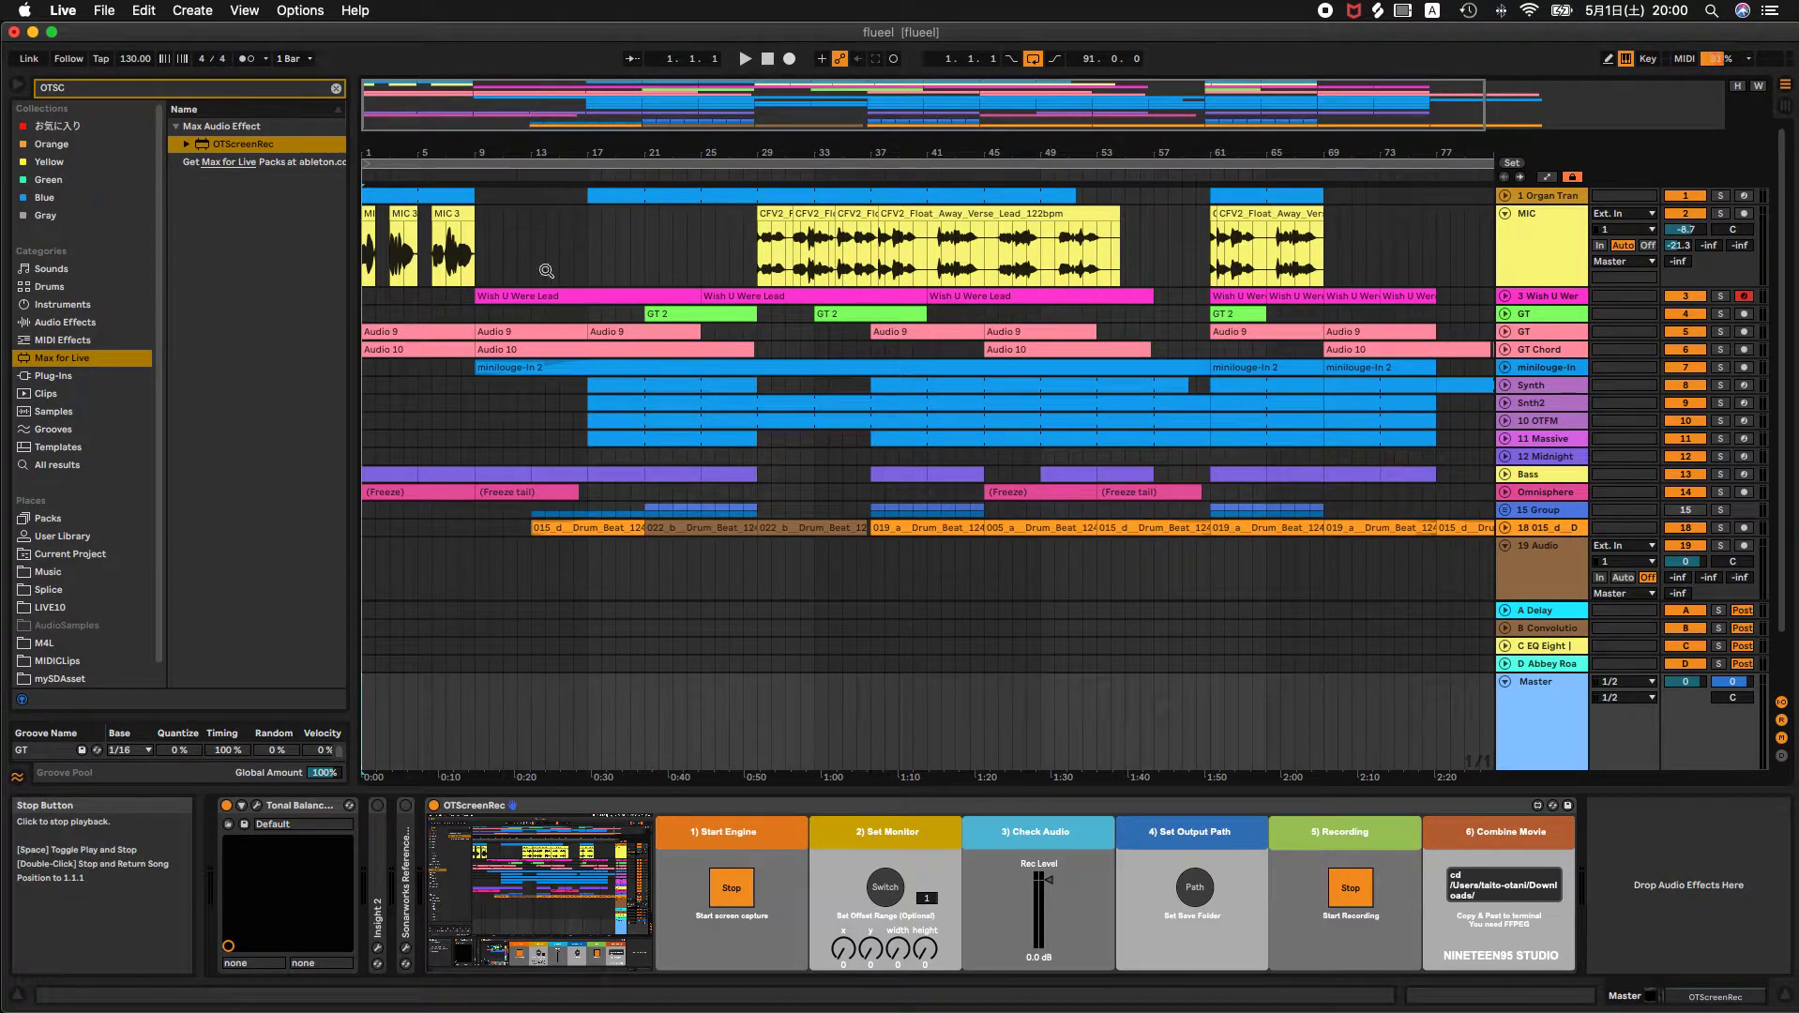
key("space")
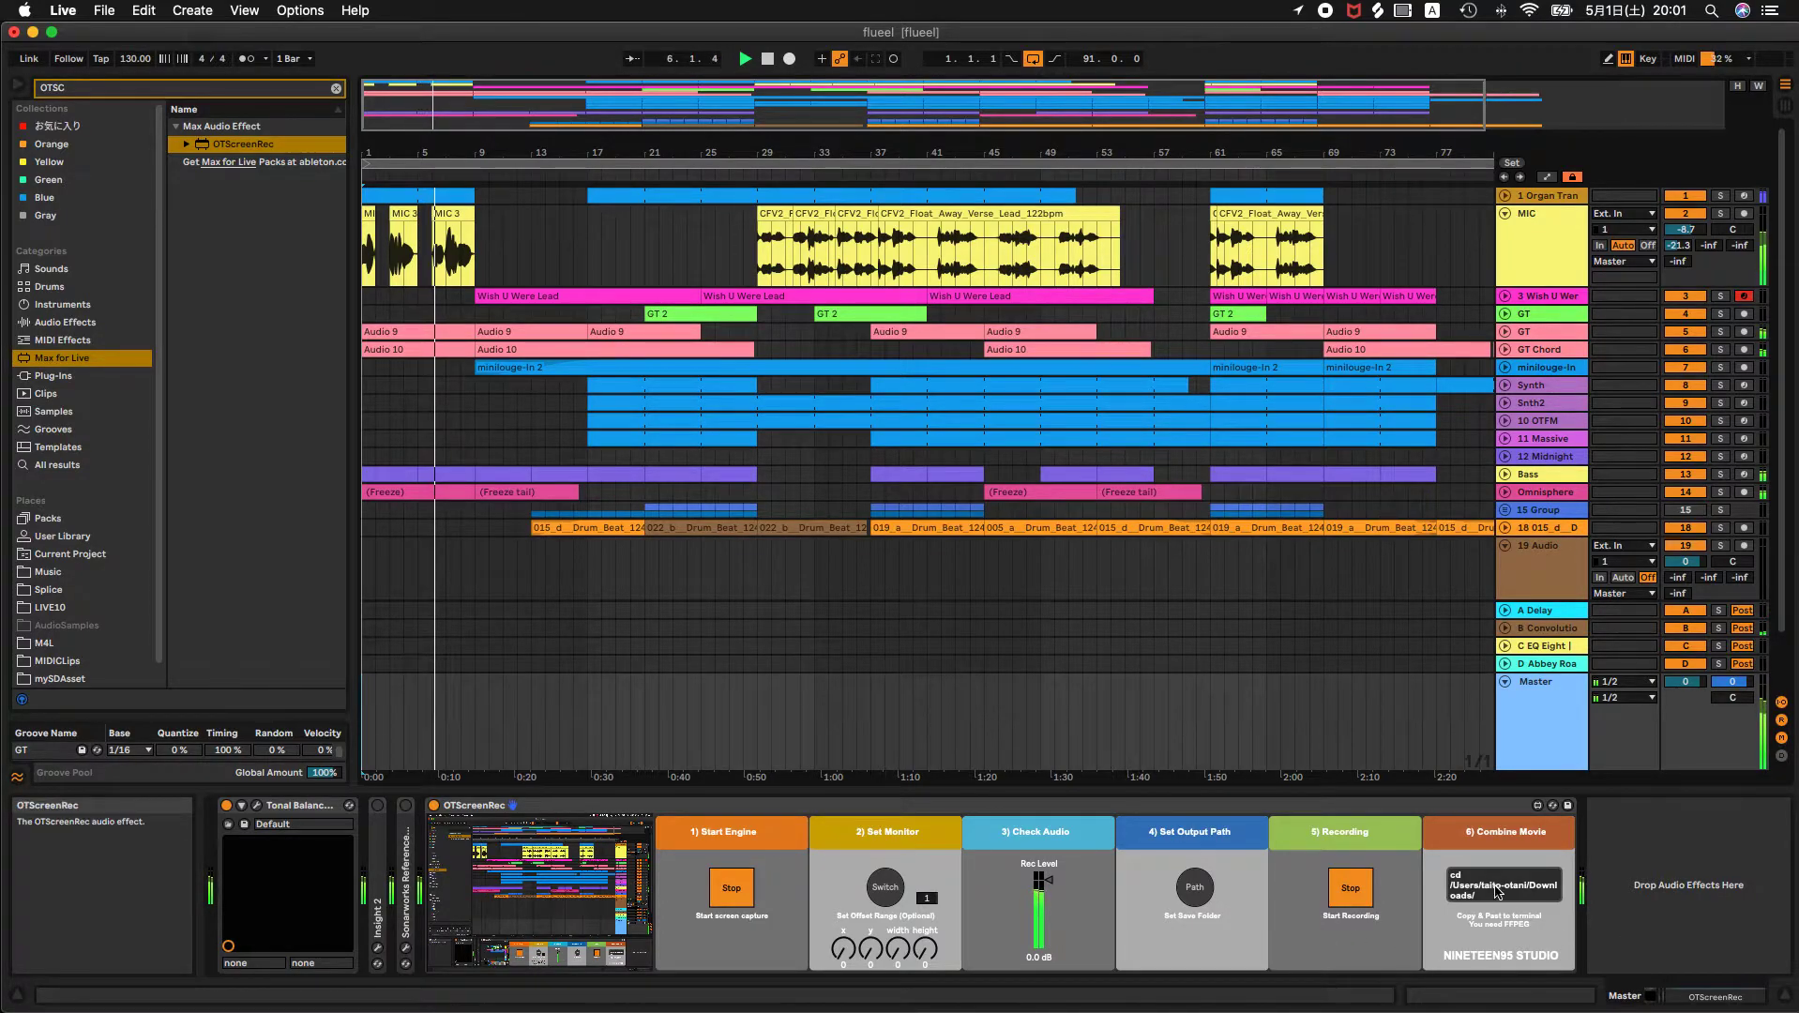
Show Session View briefly while the song is being recorded, then return to Arrangement View.
key("Tab")
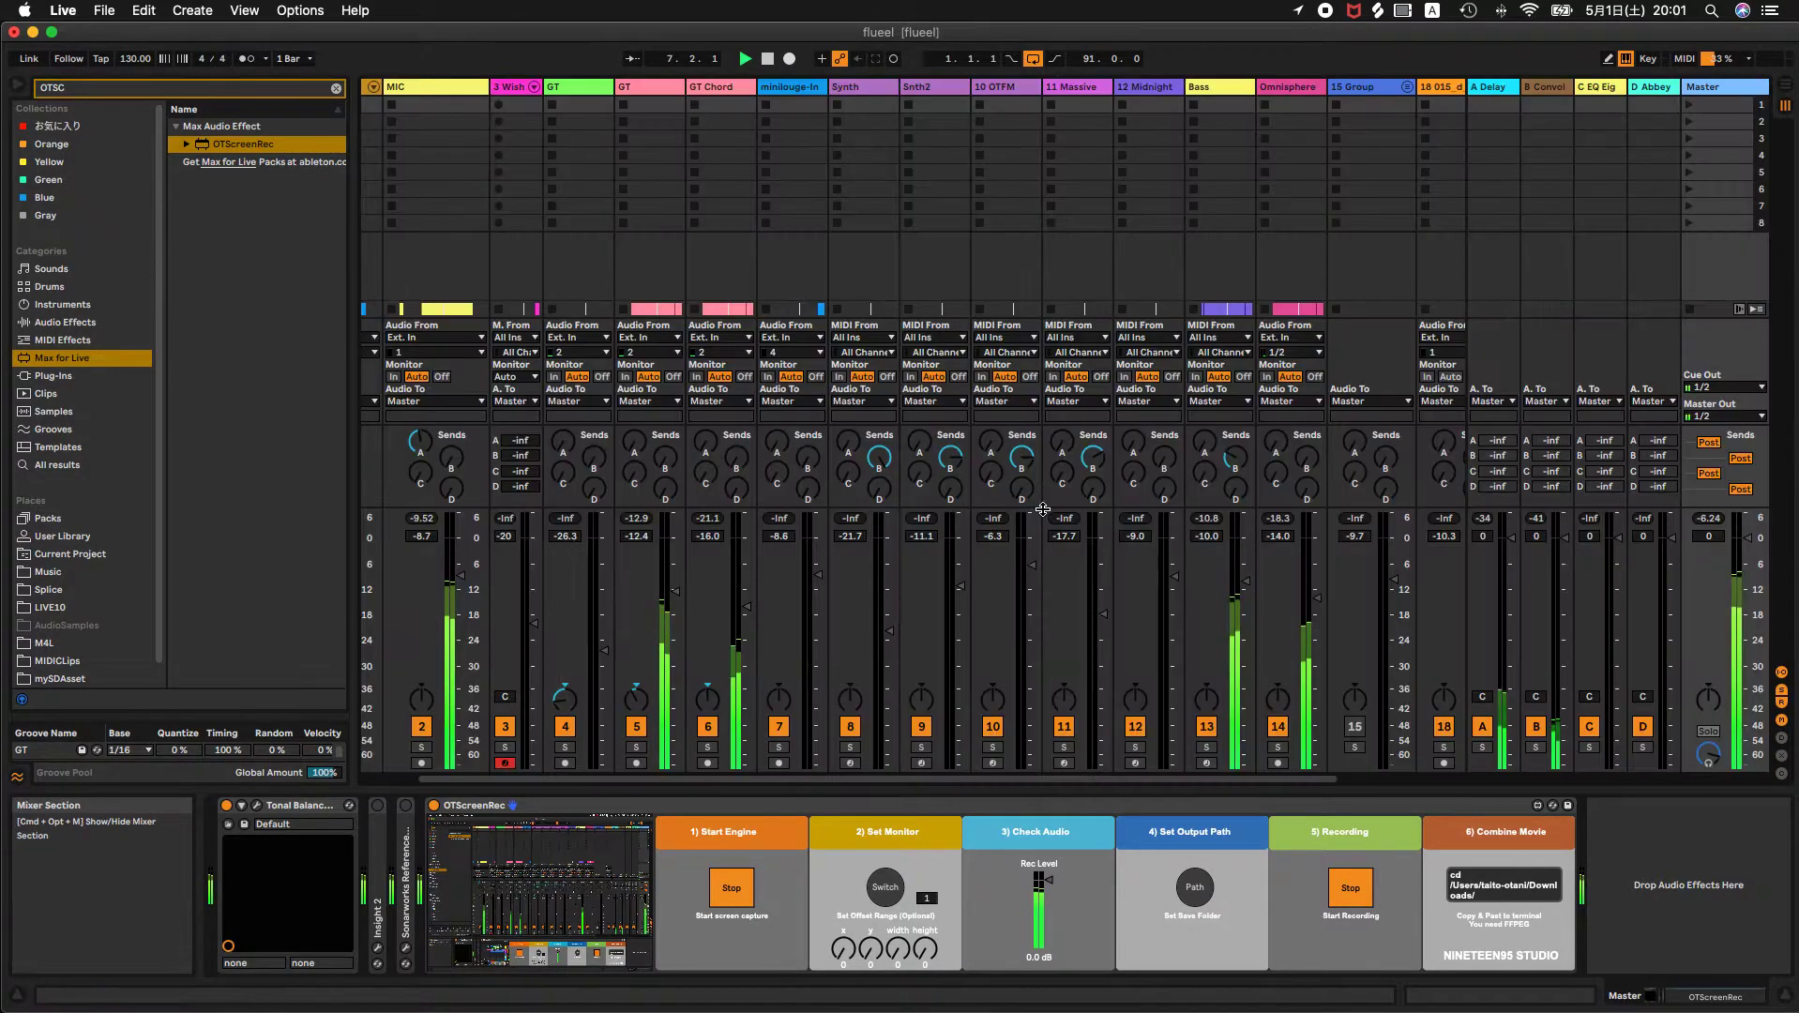
key("Tab")
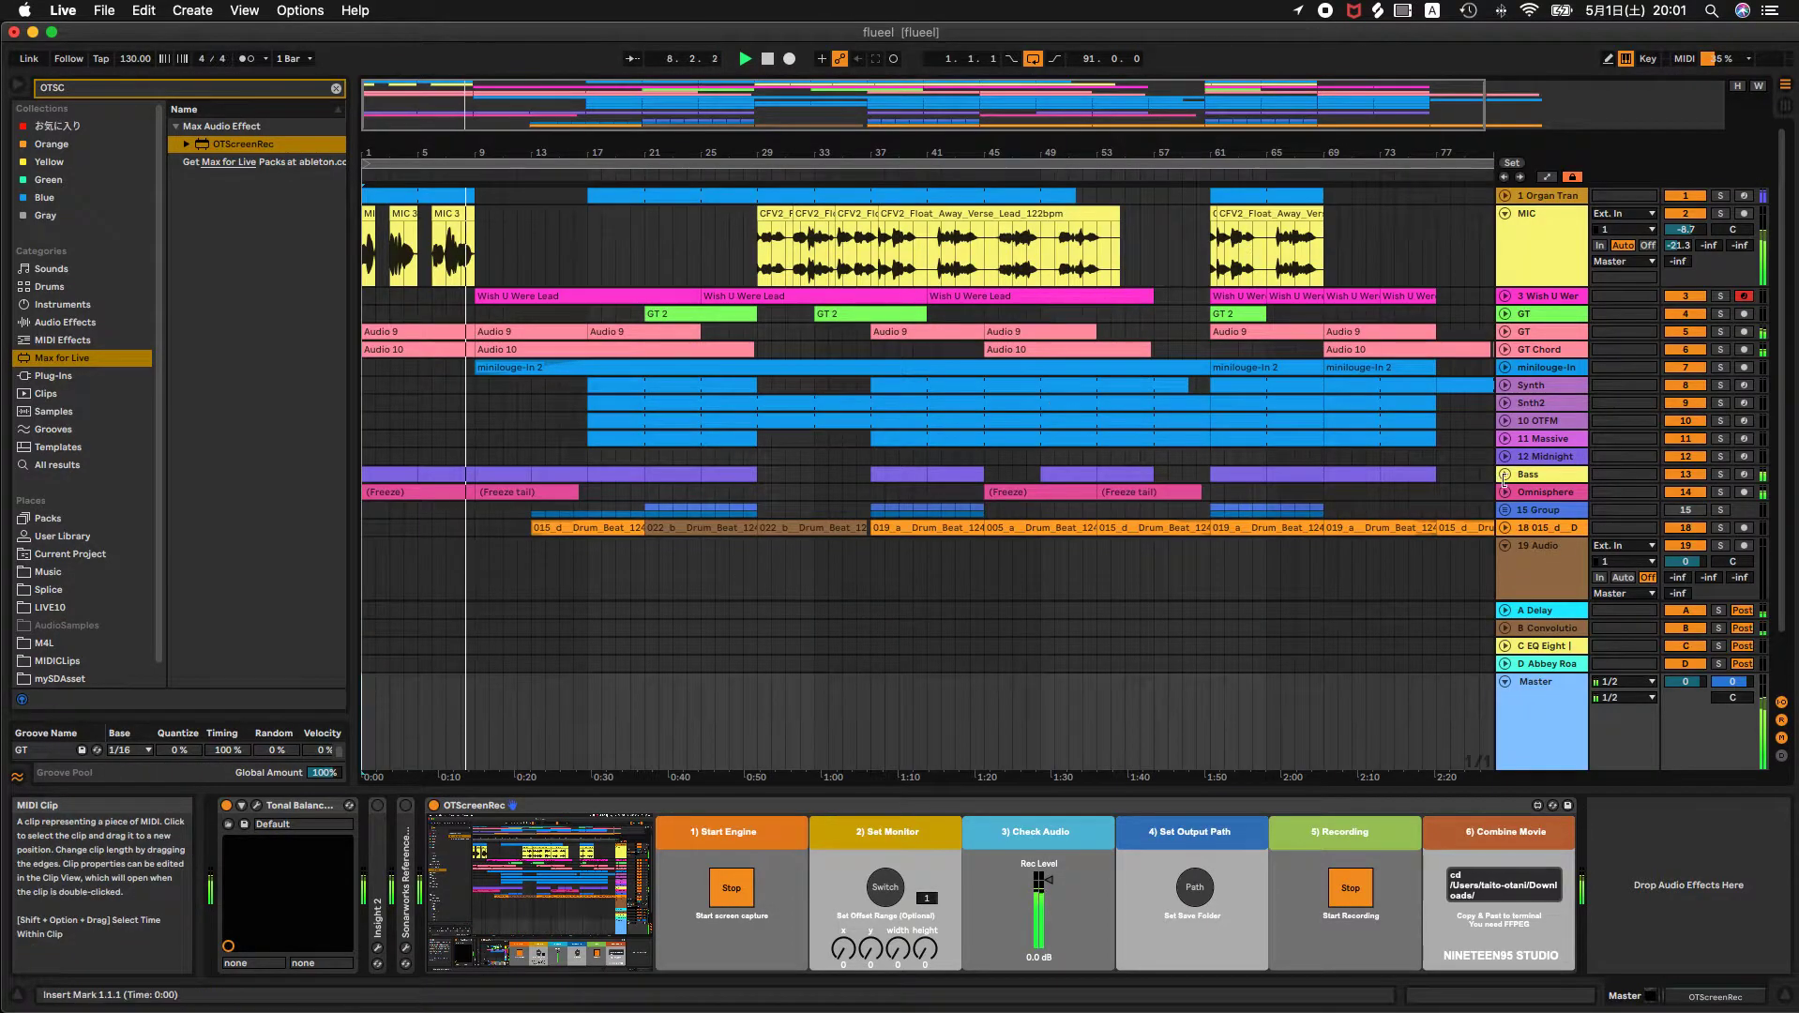
scroll(1242, 575, "down", 2)
scroll(1243, 575, "up", 2)
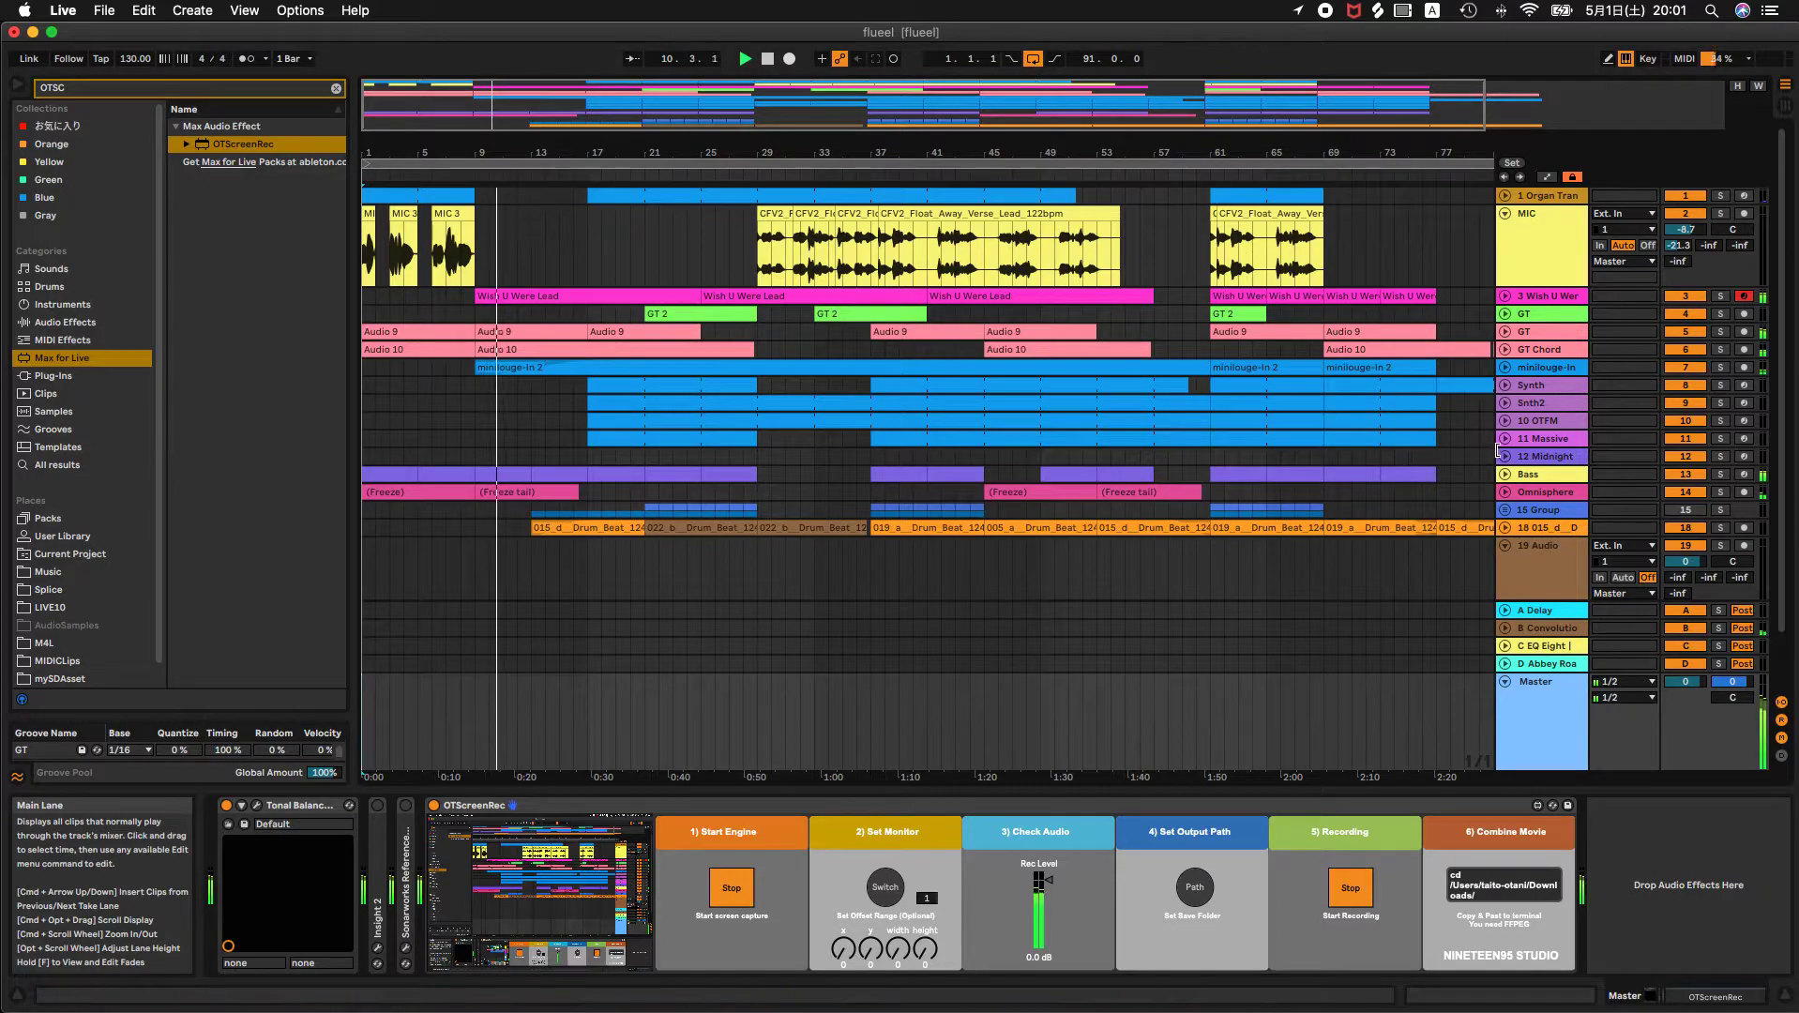
Display the device chains of the Midnight and OTFM tracks during playback, and select the OTFM device.
left_click(1531, 479)
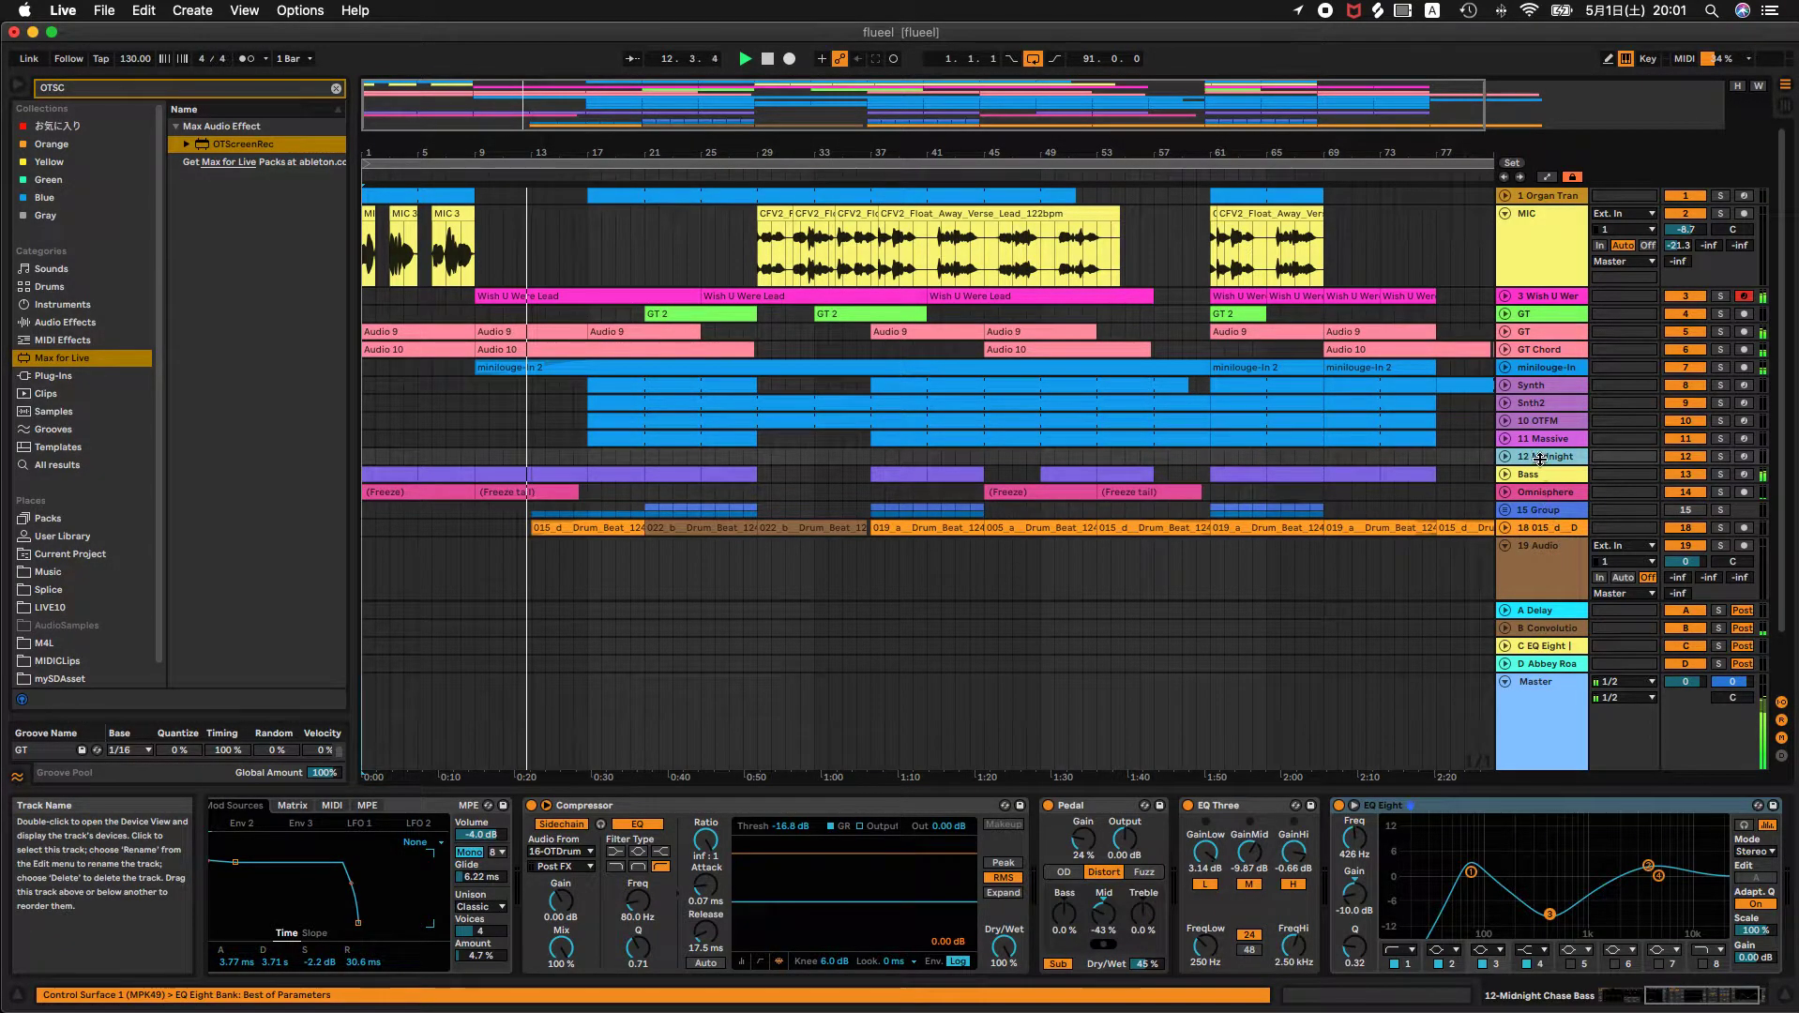
left_click(1539, 422)
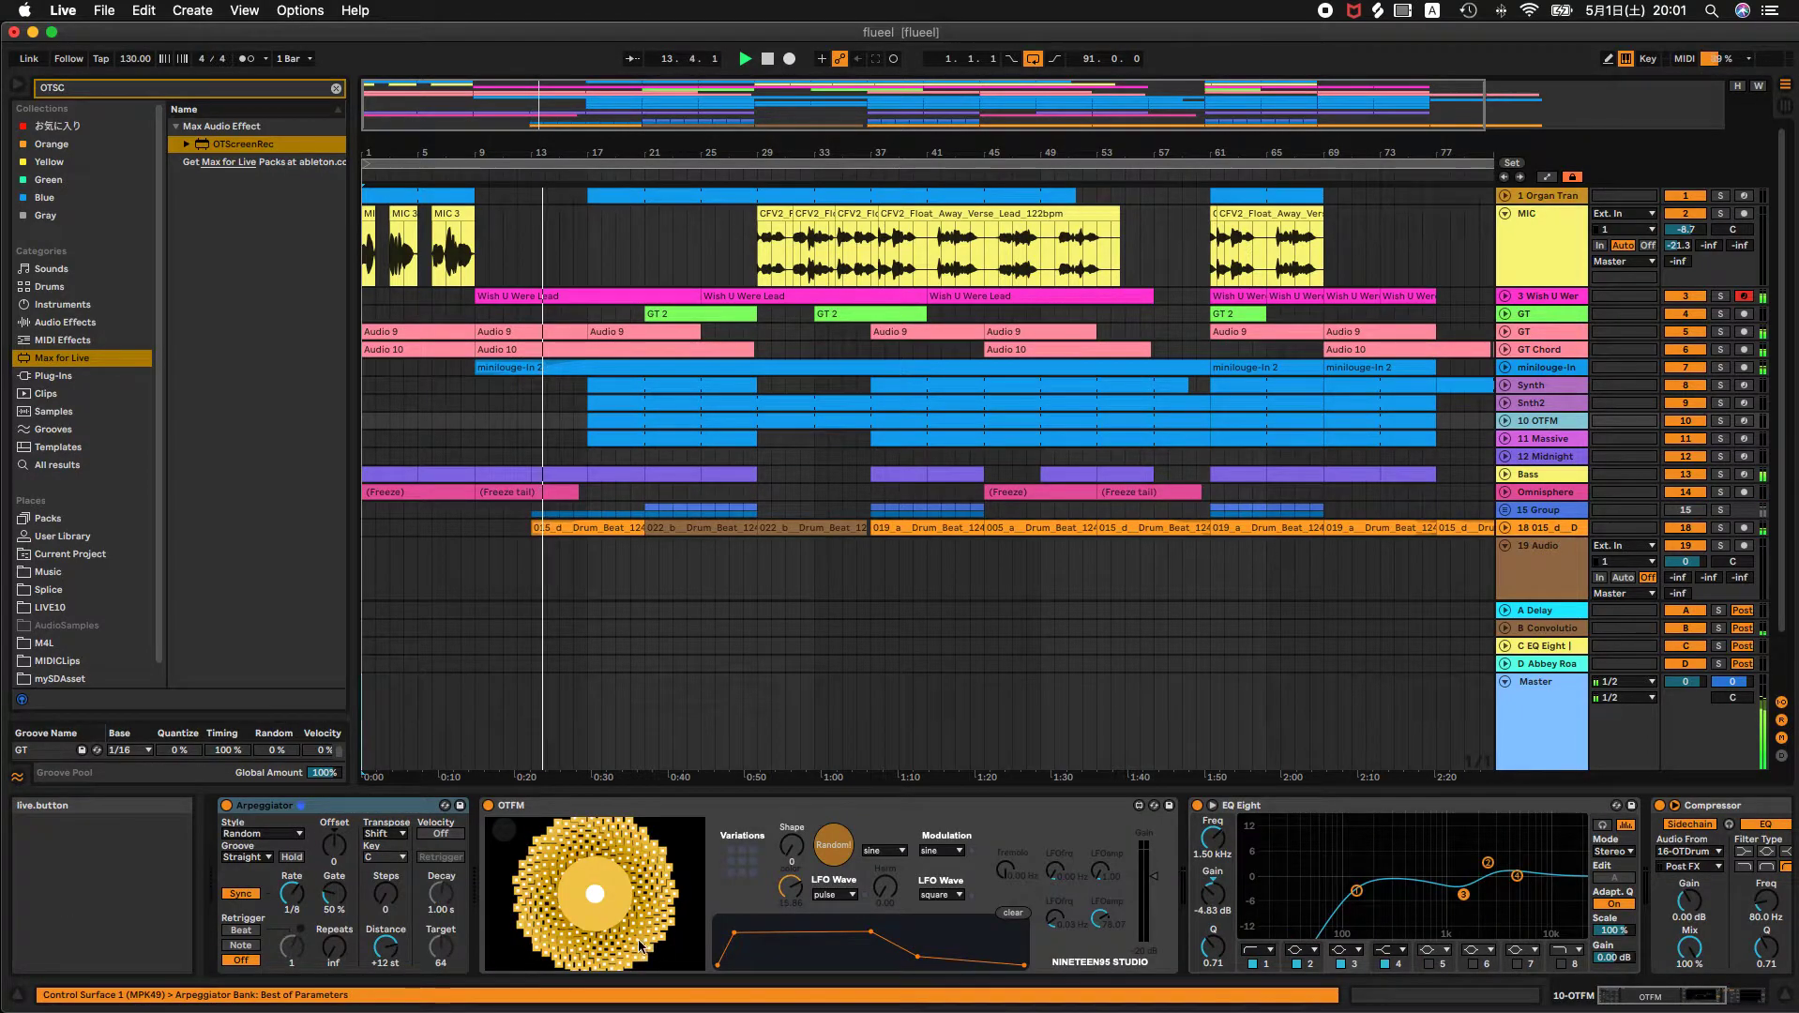
left_click(604, 808)
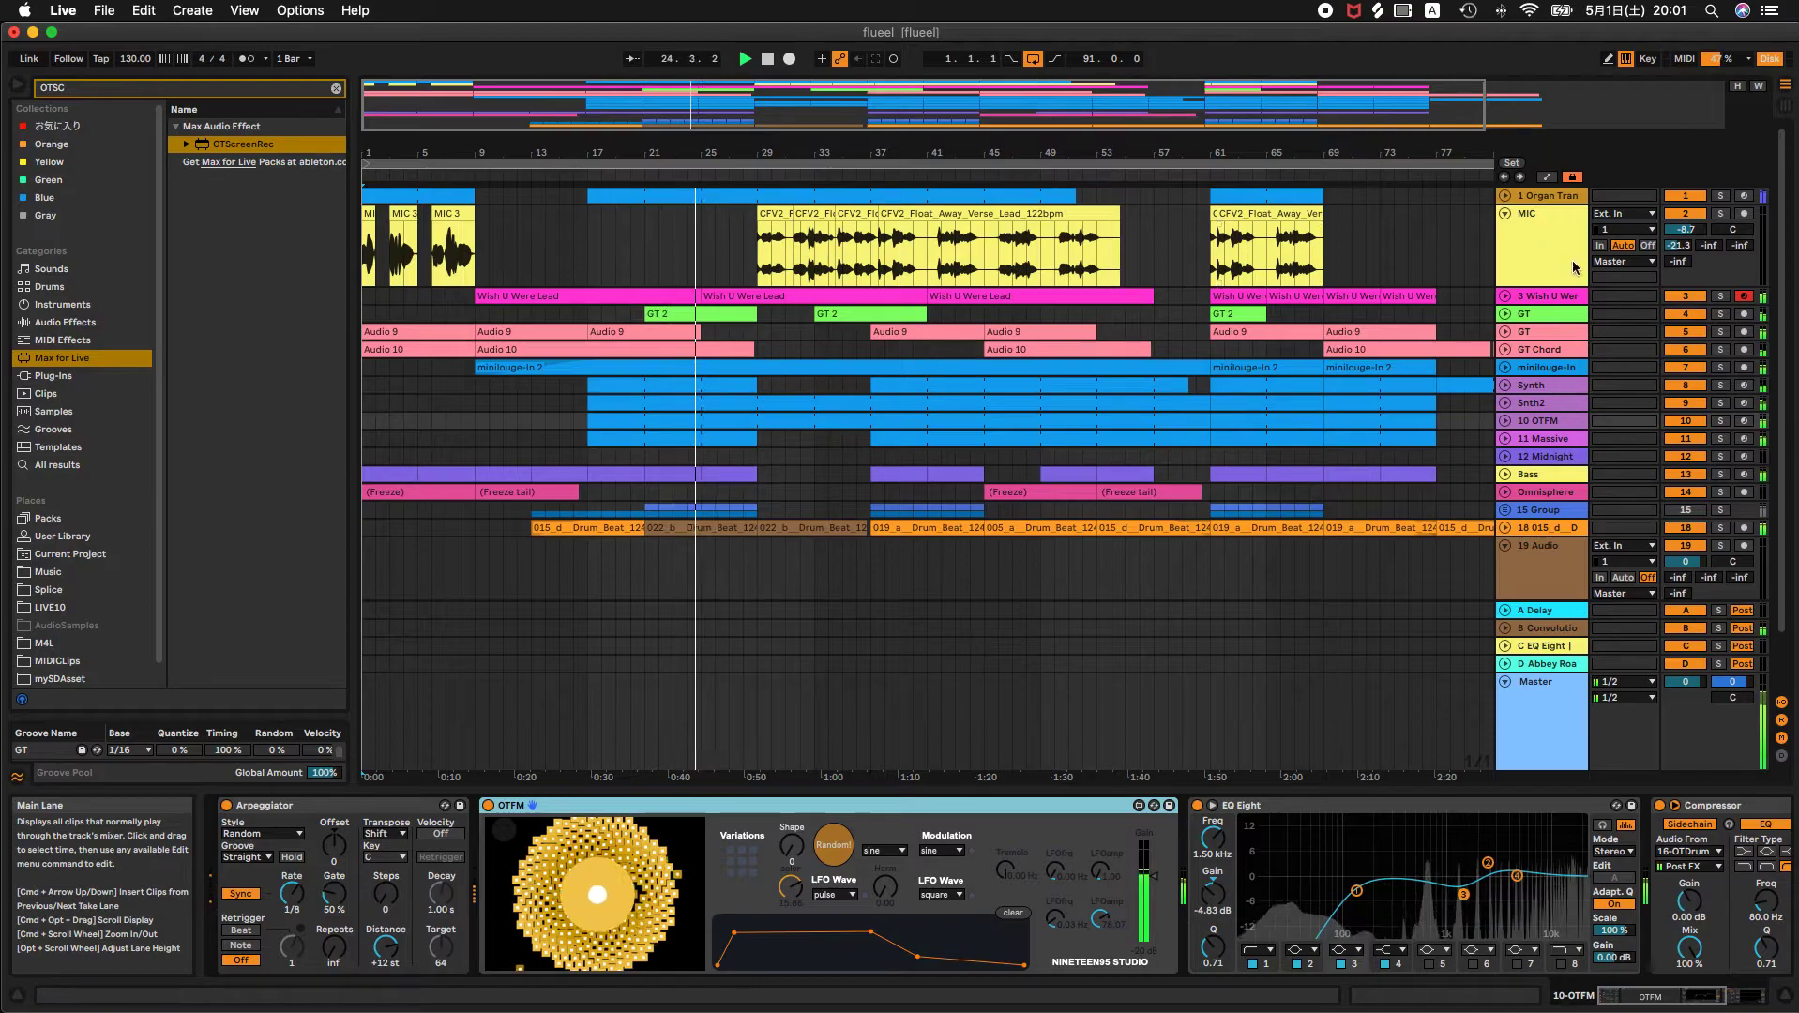
Display the device chains of the GT, Snth2, Massive, OTFM, Bass and Midnight tracks one after another during playback.
left_click(1546, 314)
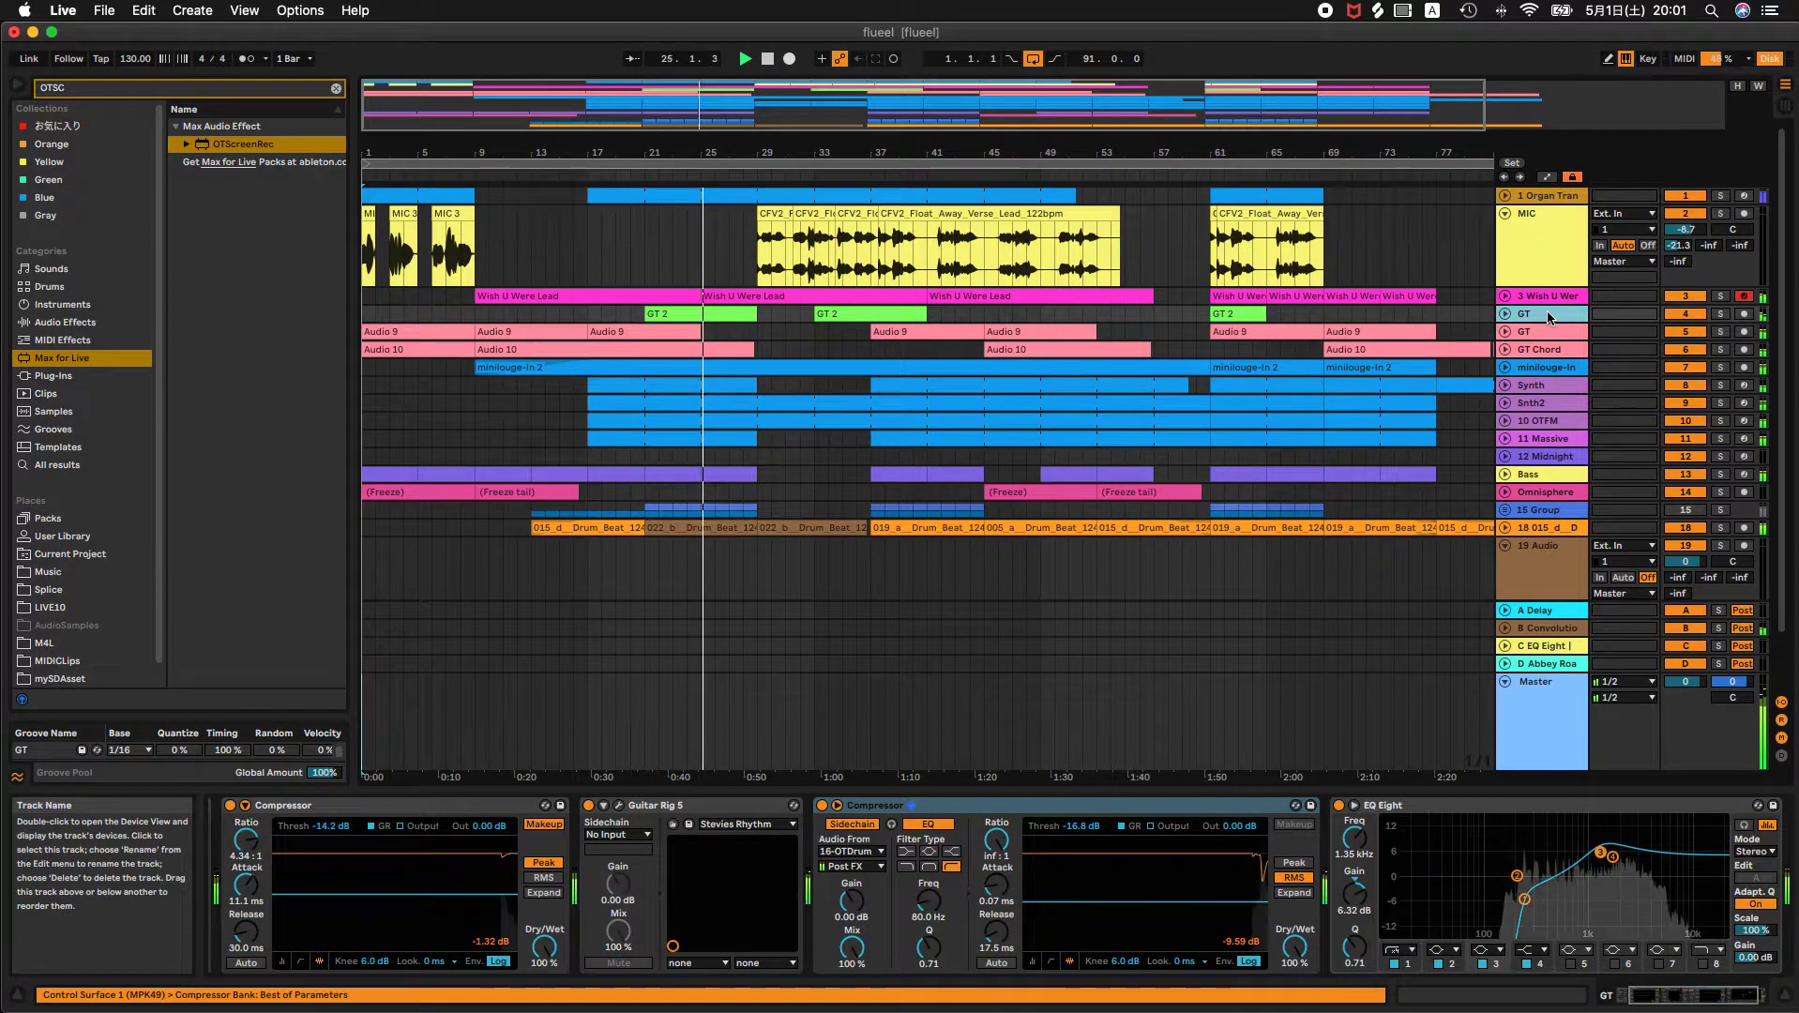
left_click(1538, 404)
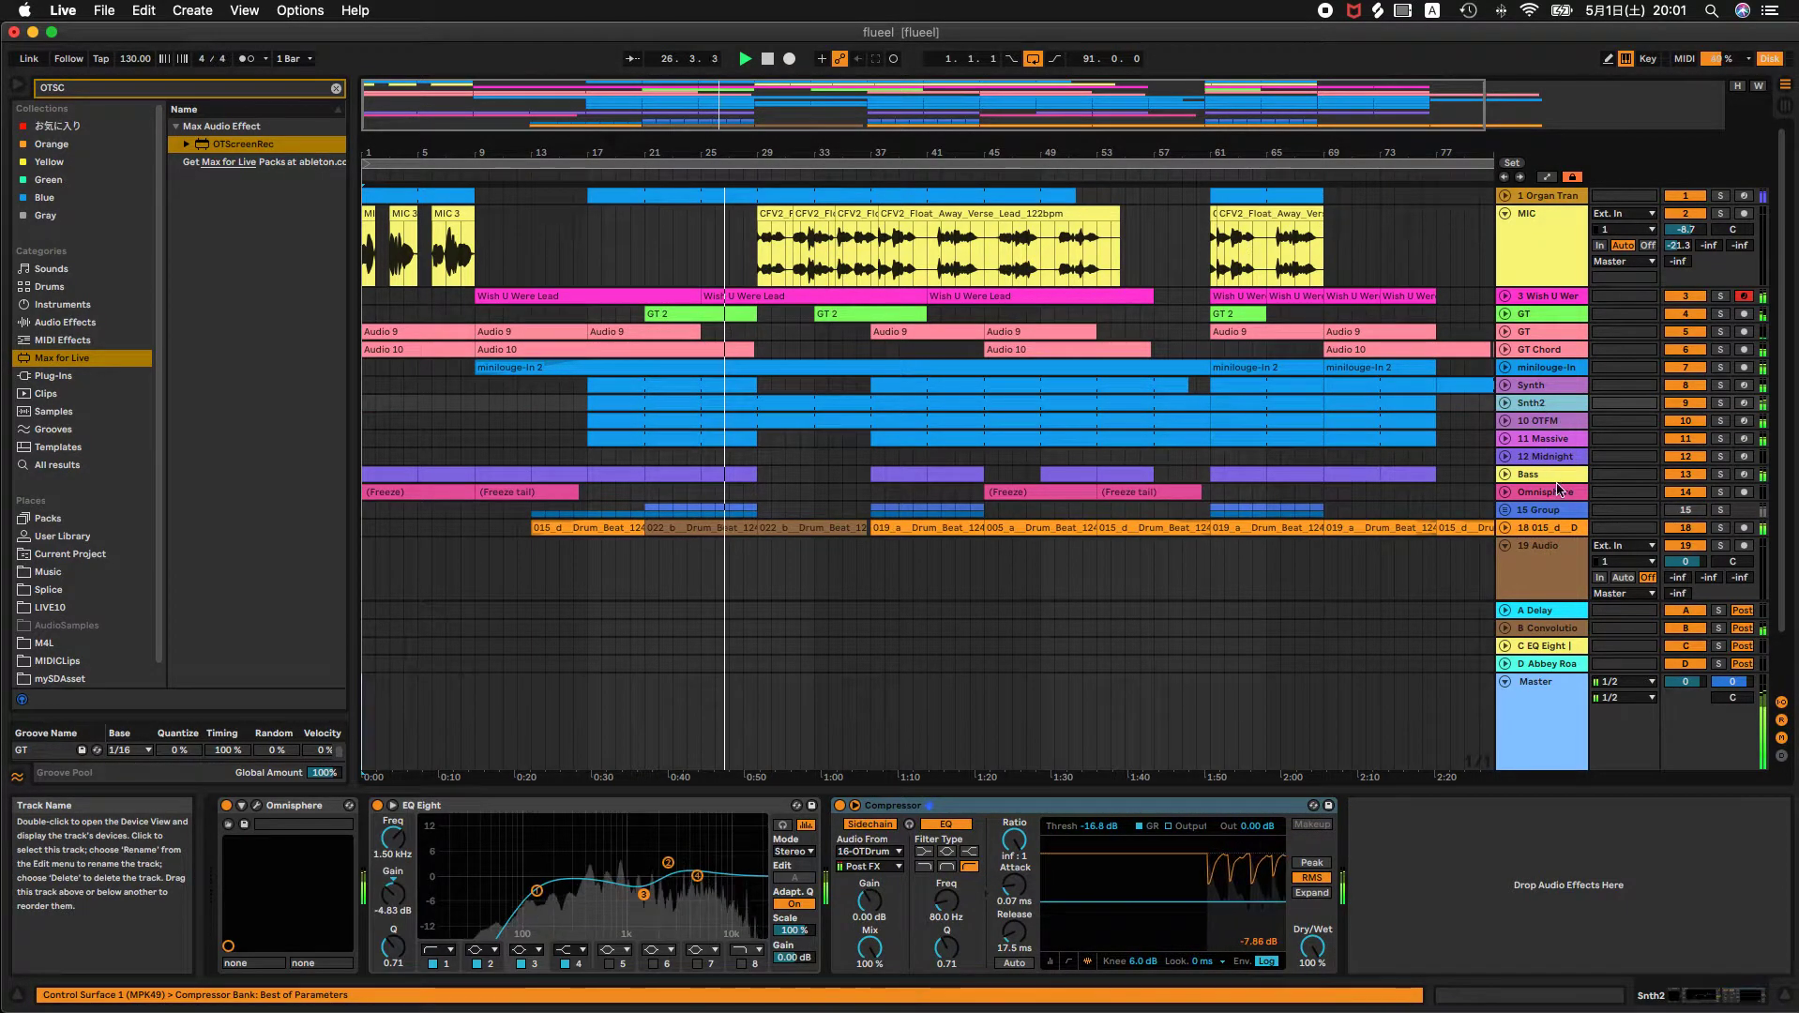
left_click(1557, 440)
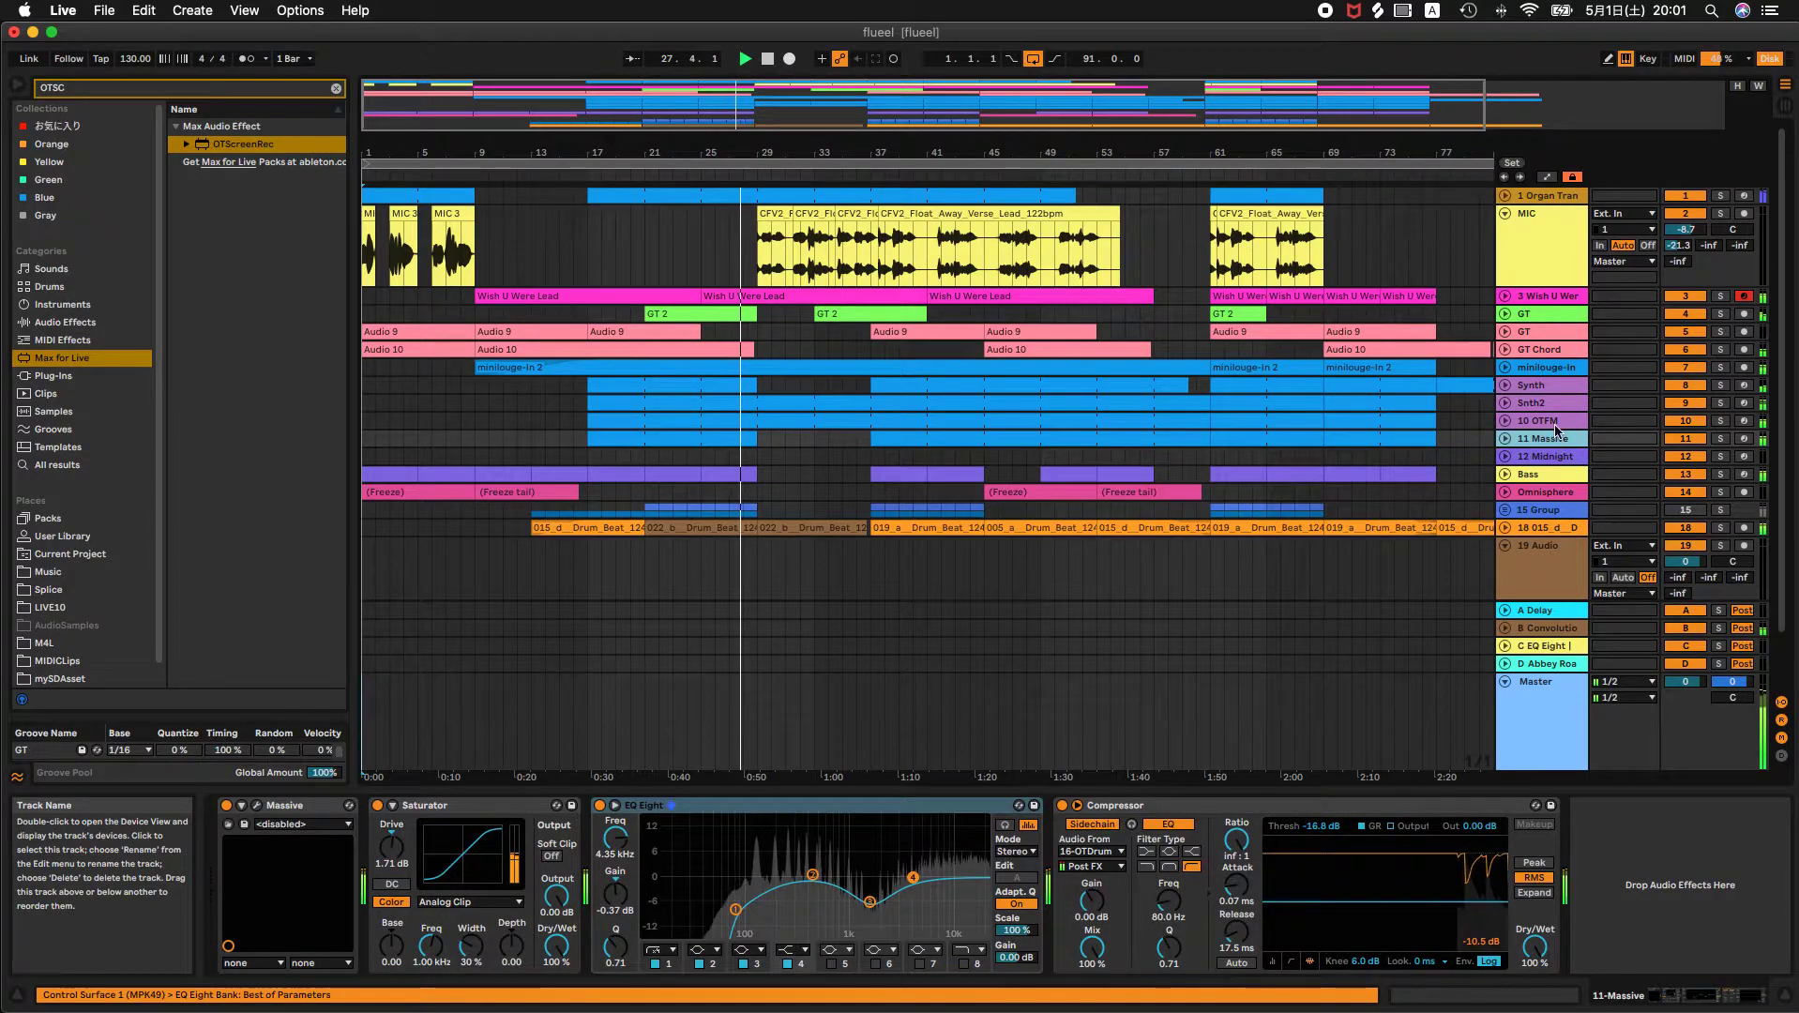
left_click(1556, 424)
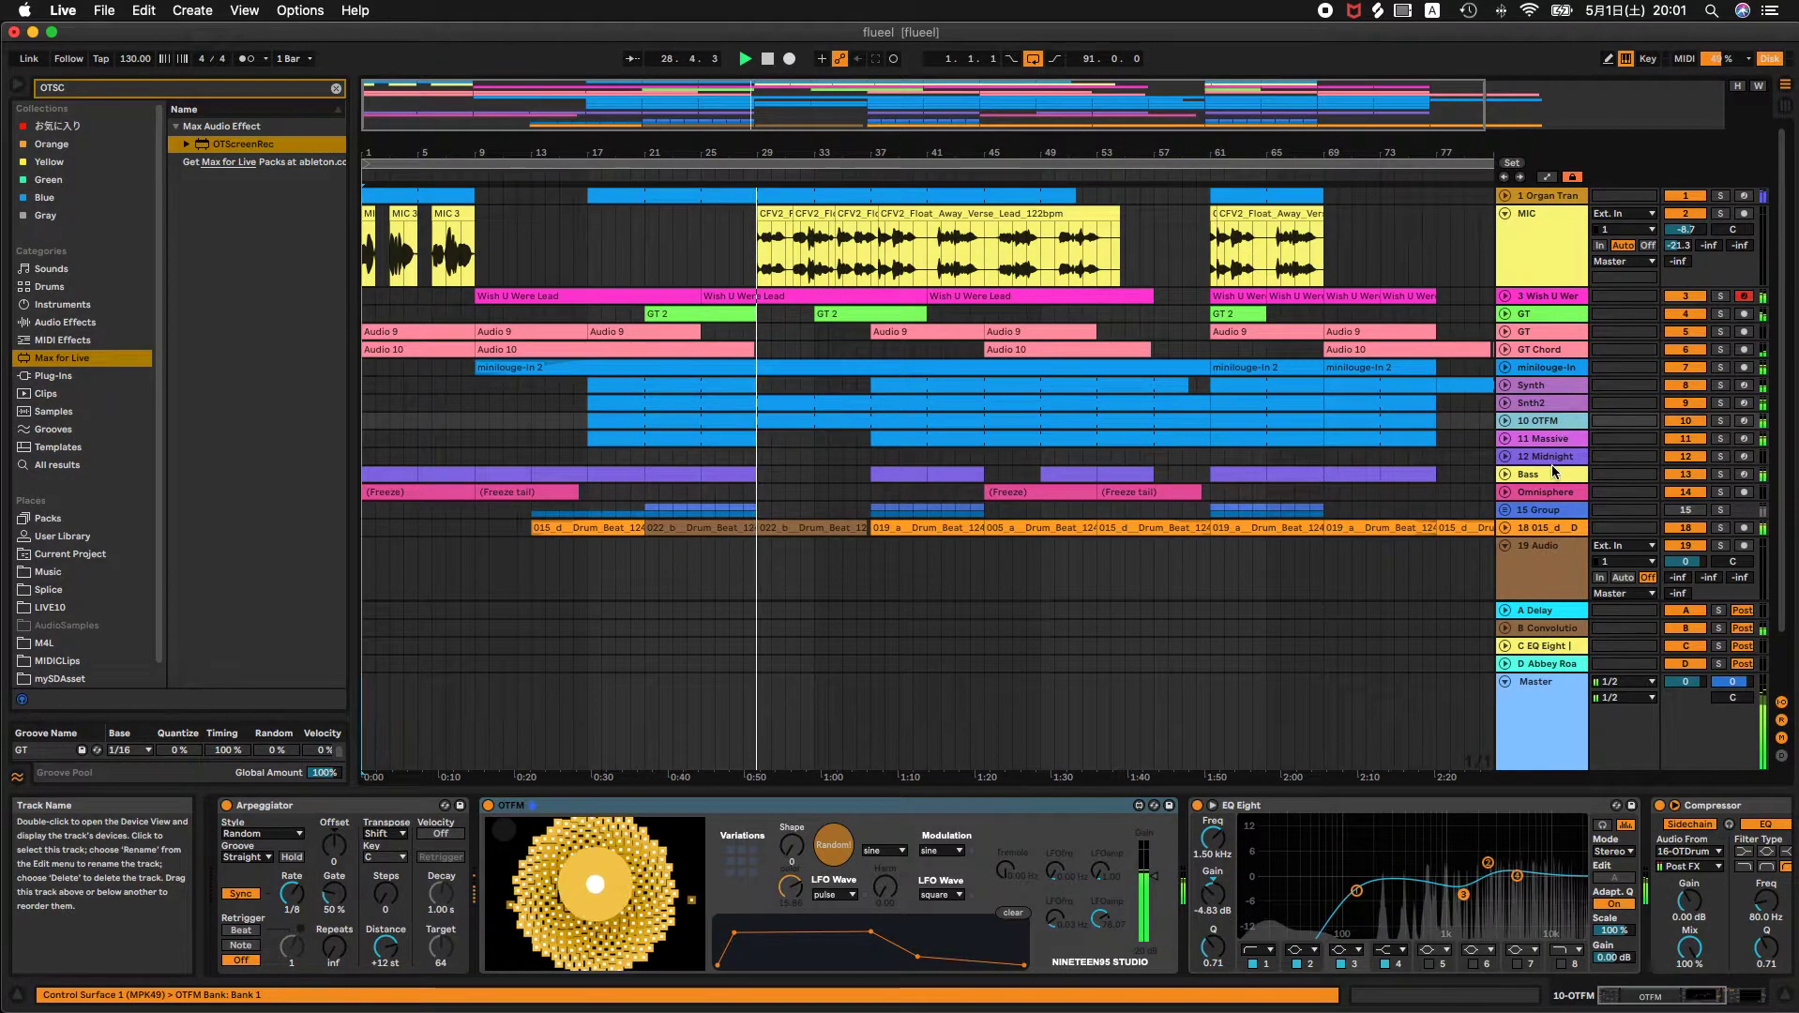
left_click(1546, 477)
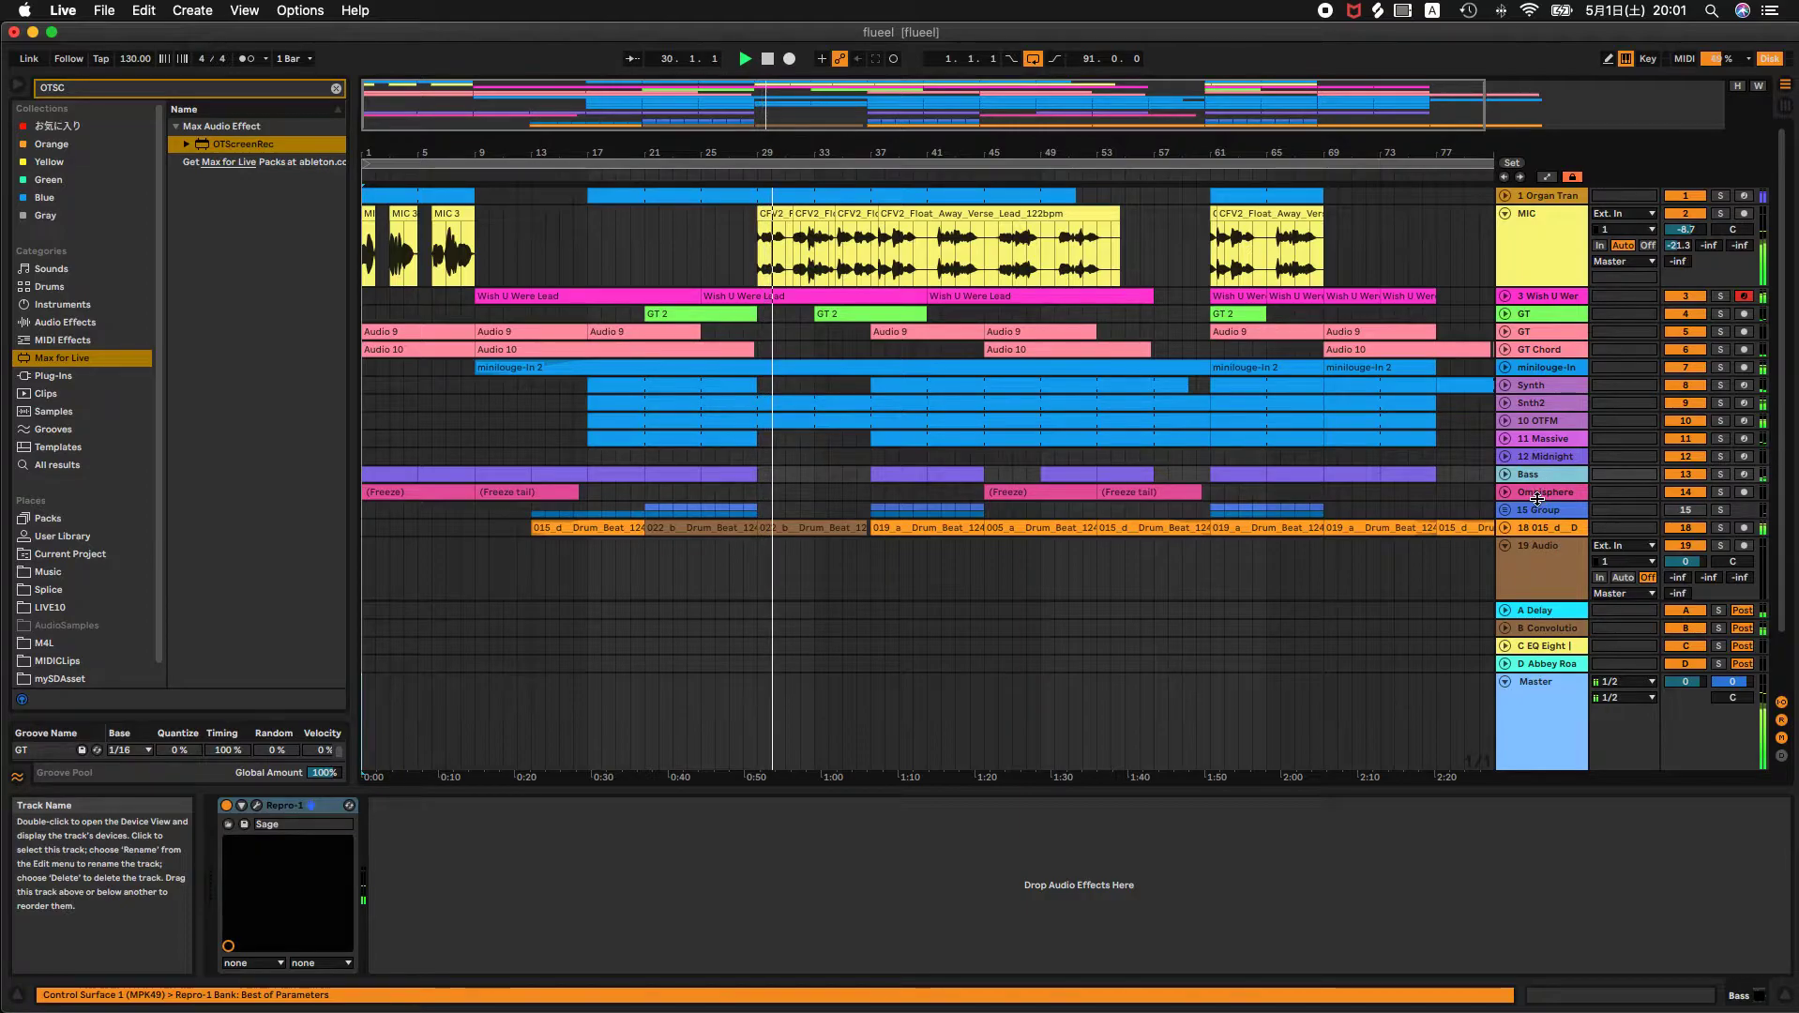
left_click(1547, 485)
left_click(1552, 463)
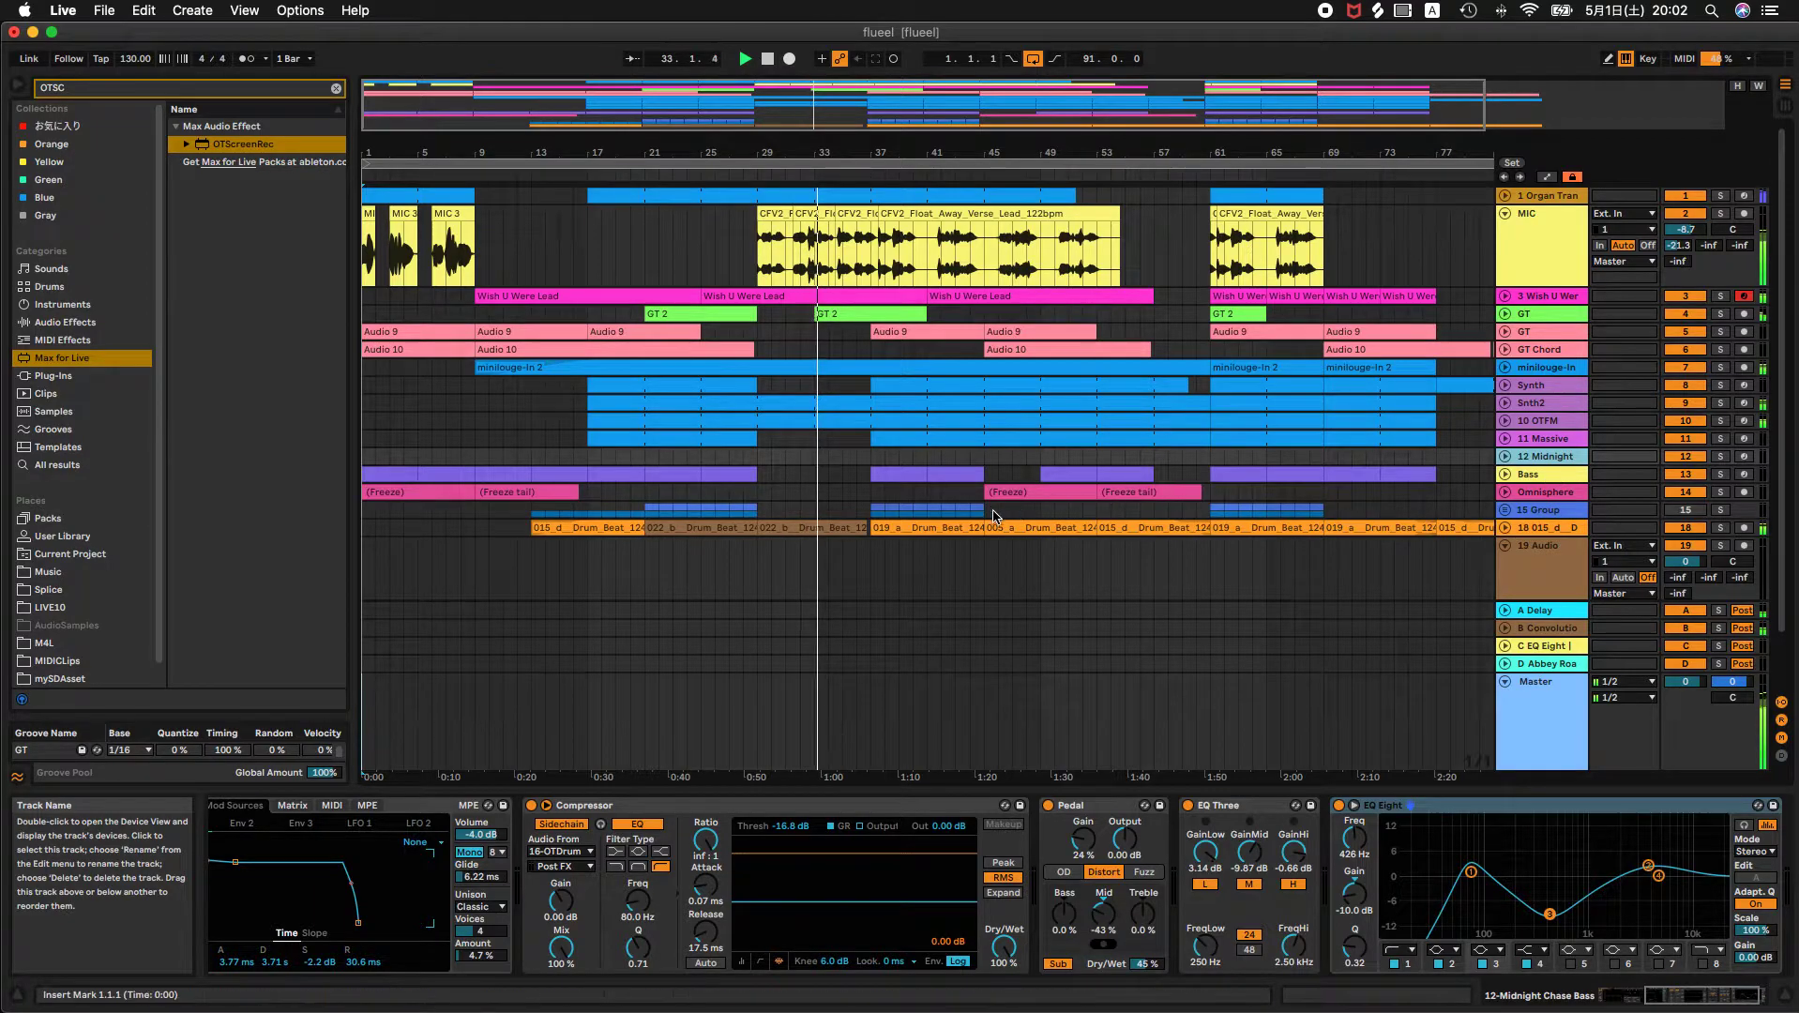
Stop playback and end the OTScreenRec recording on the Master track.
scroll(1128, 482, "down", 1)
scroll(1129, 482, "up", 1)
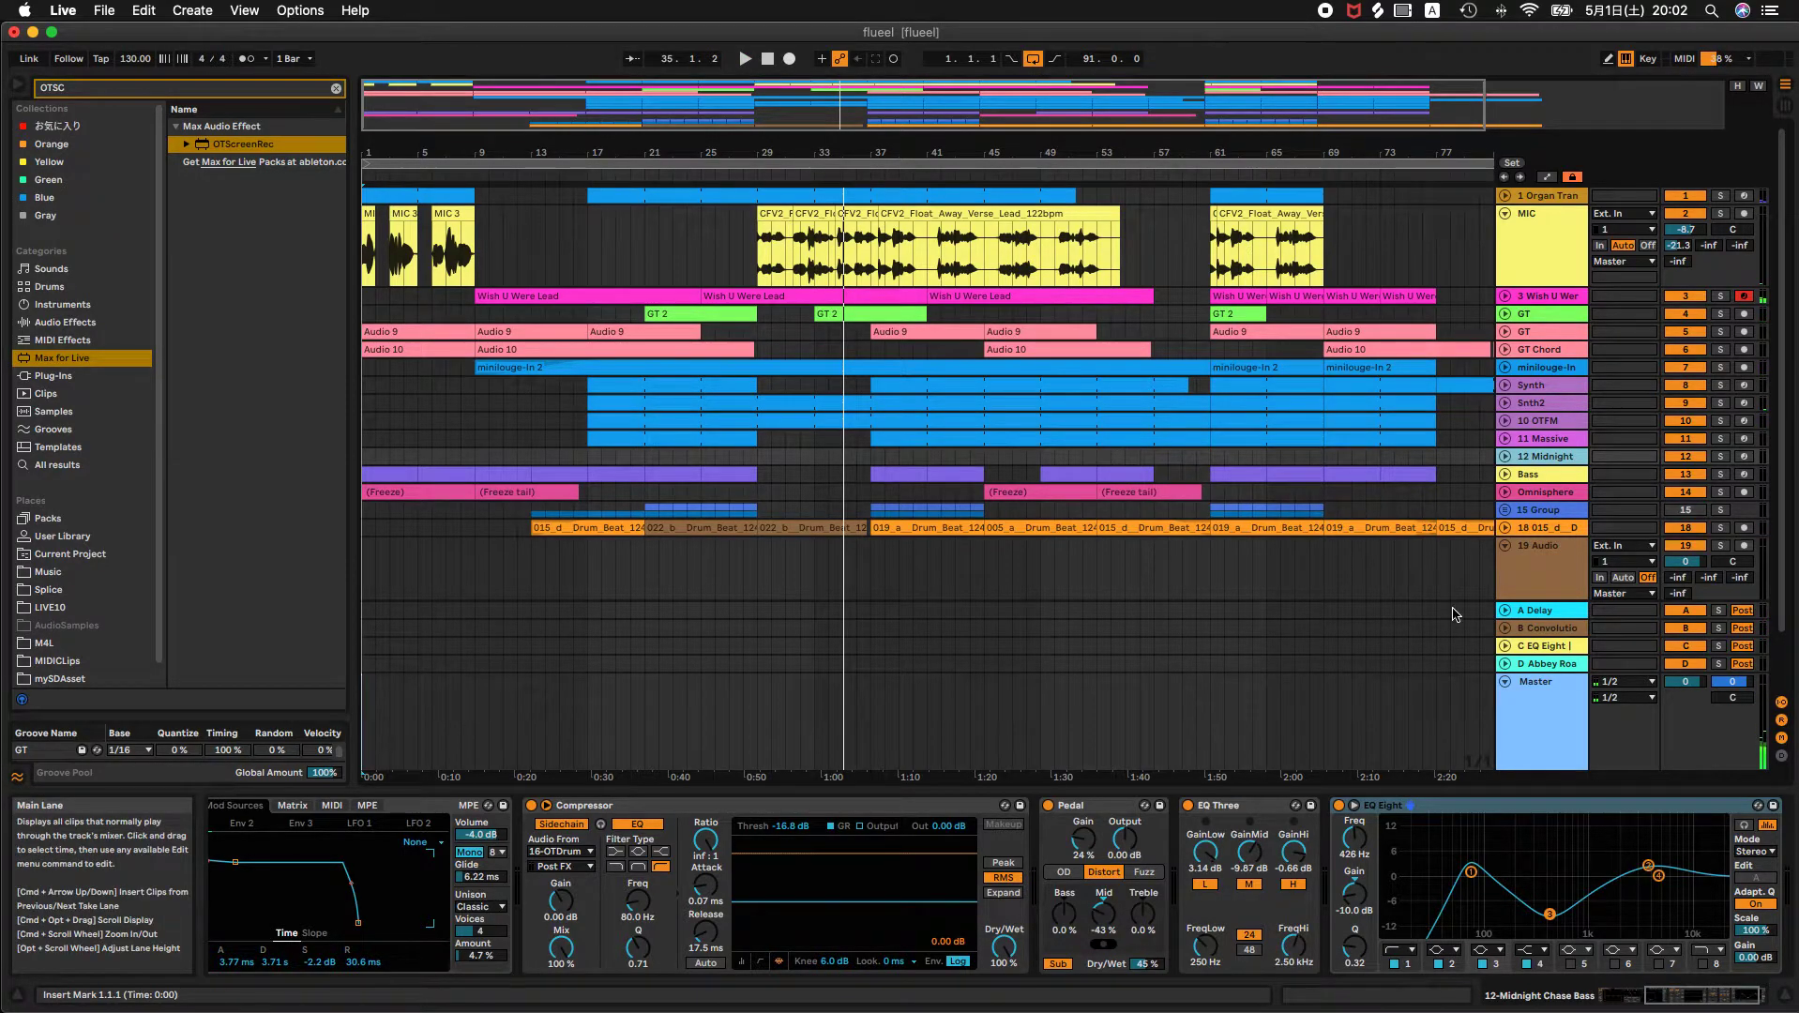
left_click(1514, 699)
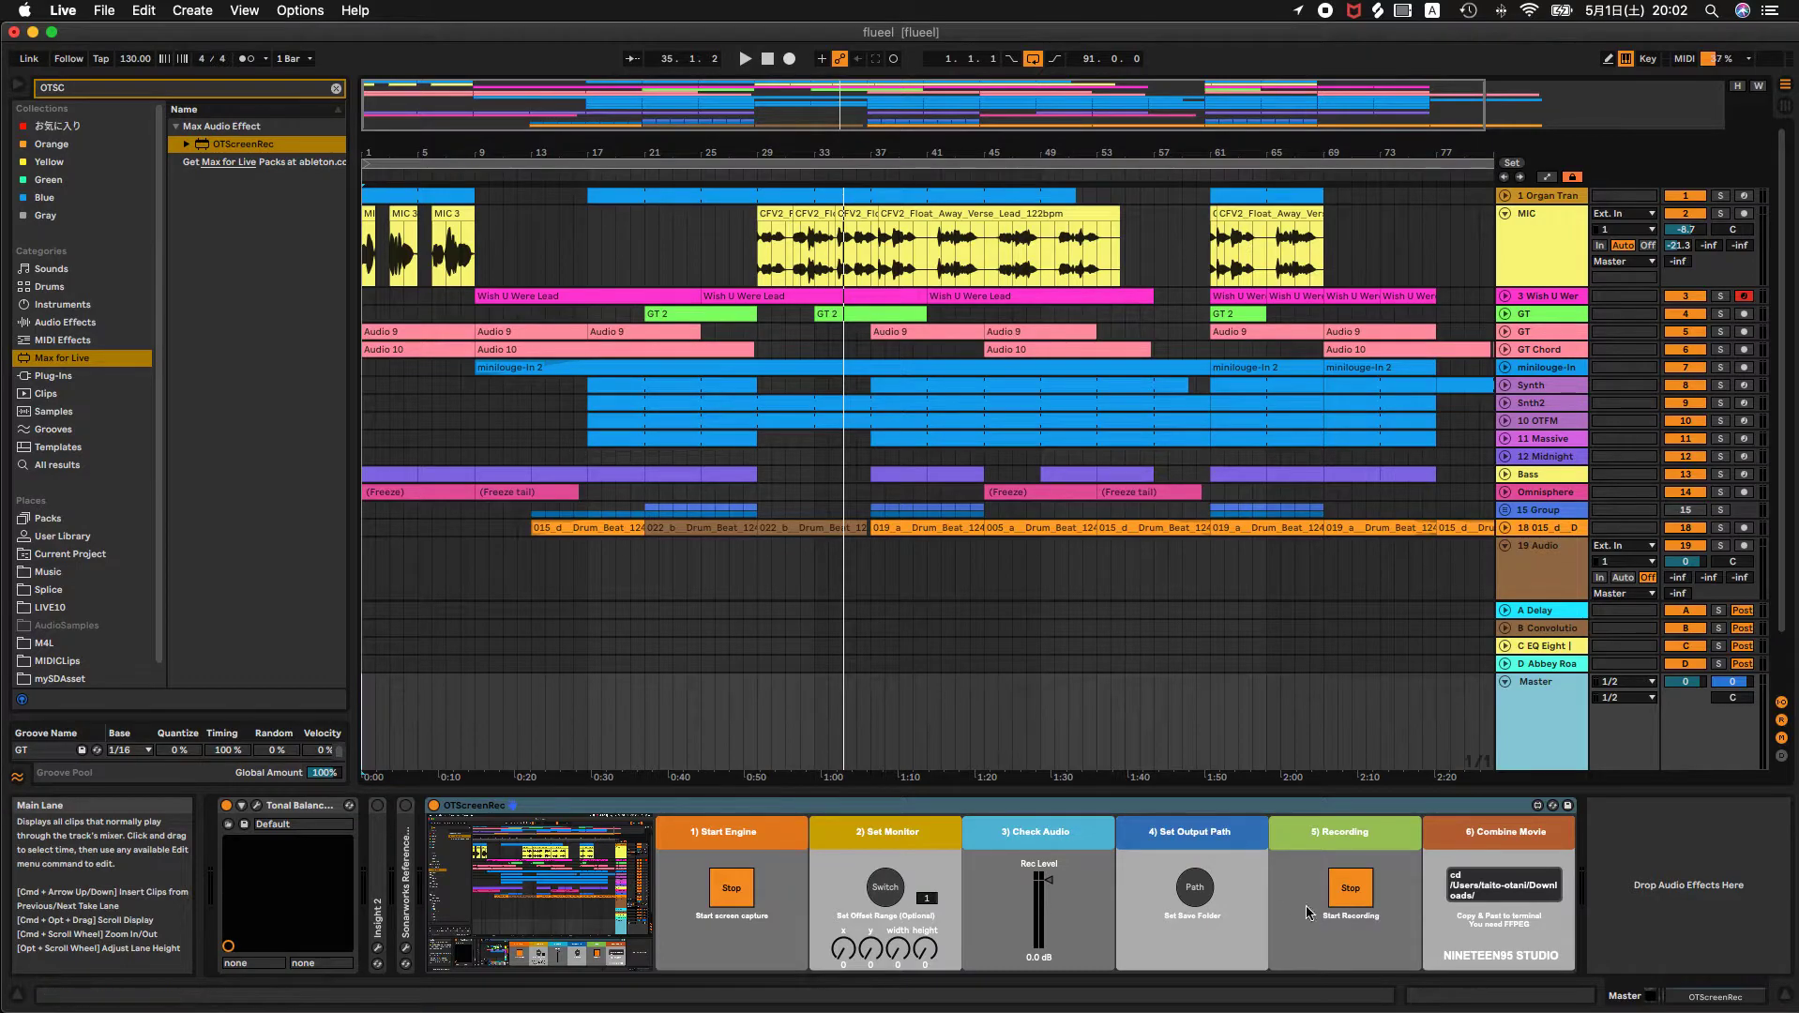
left_click(1351, 888)
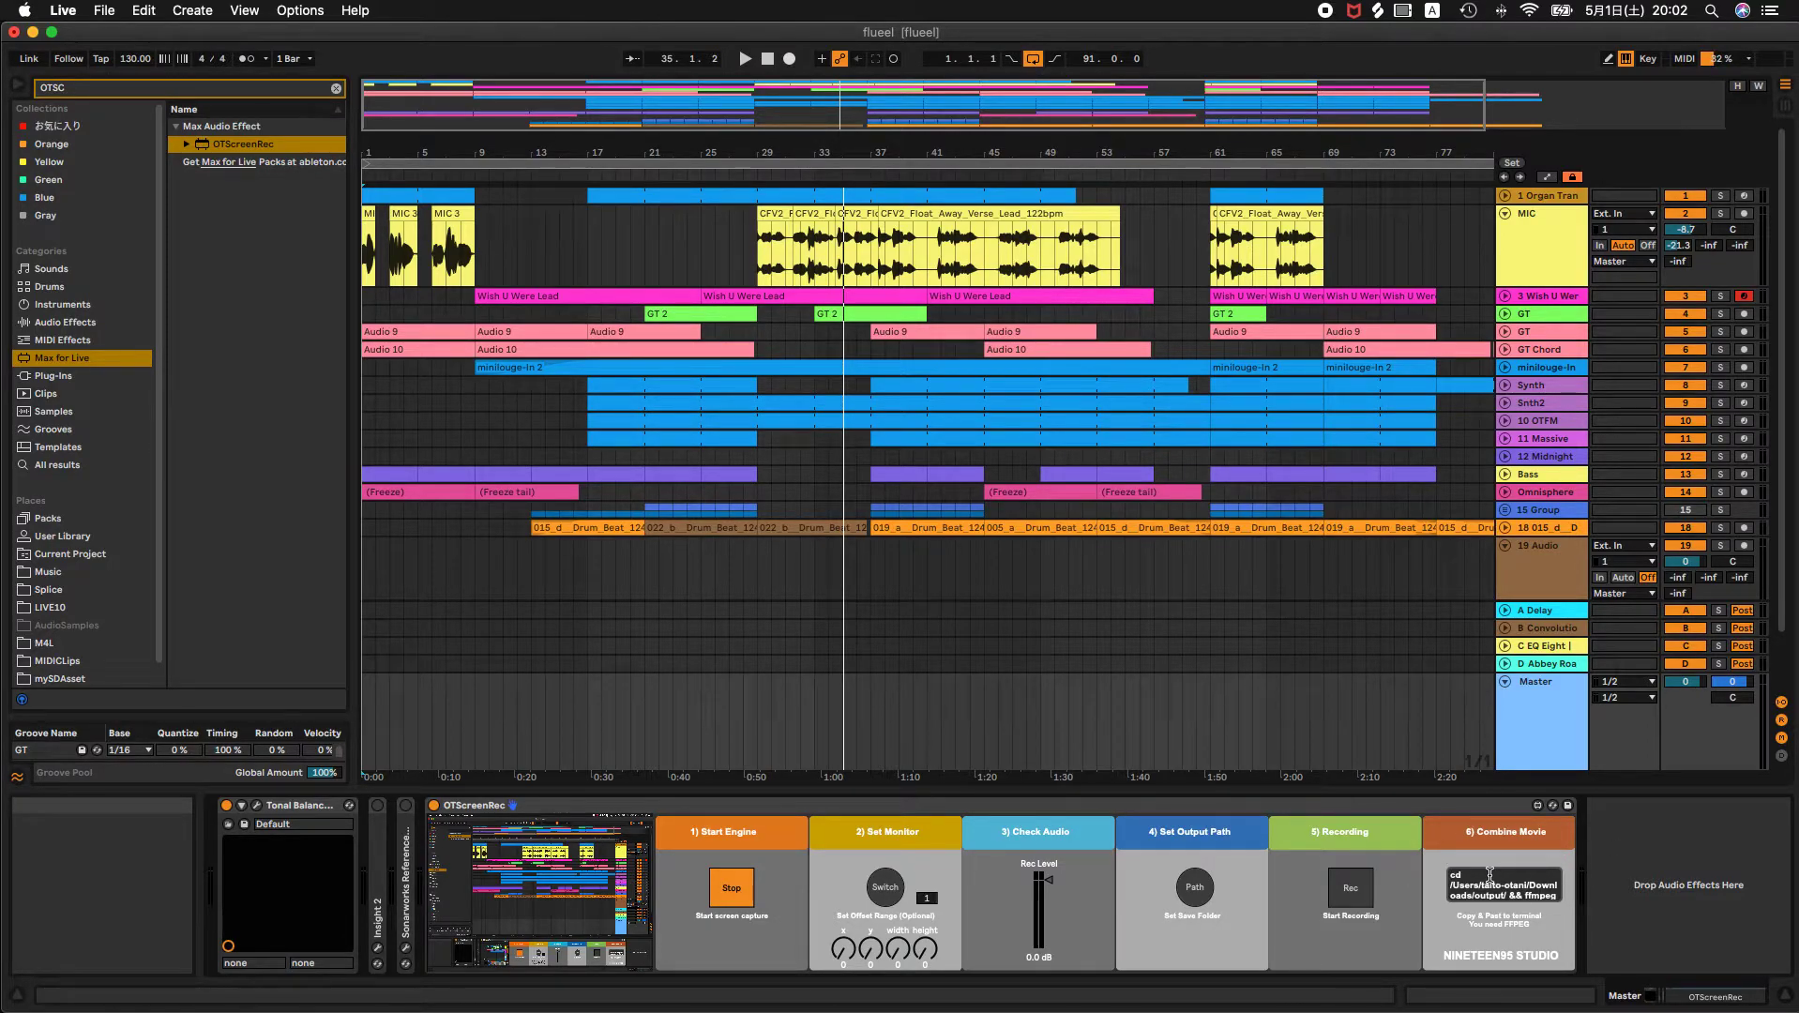
Switch to Finder and open the output folder inside Downloads in a new window.
key("ctrl+Right")
key("ctrl+Left")
key("super+Tab")
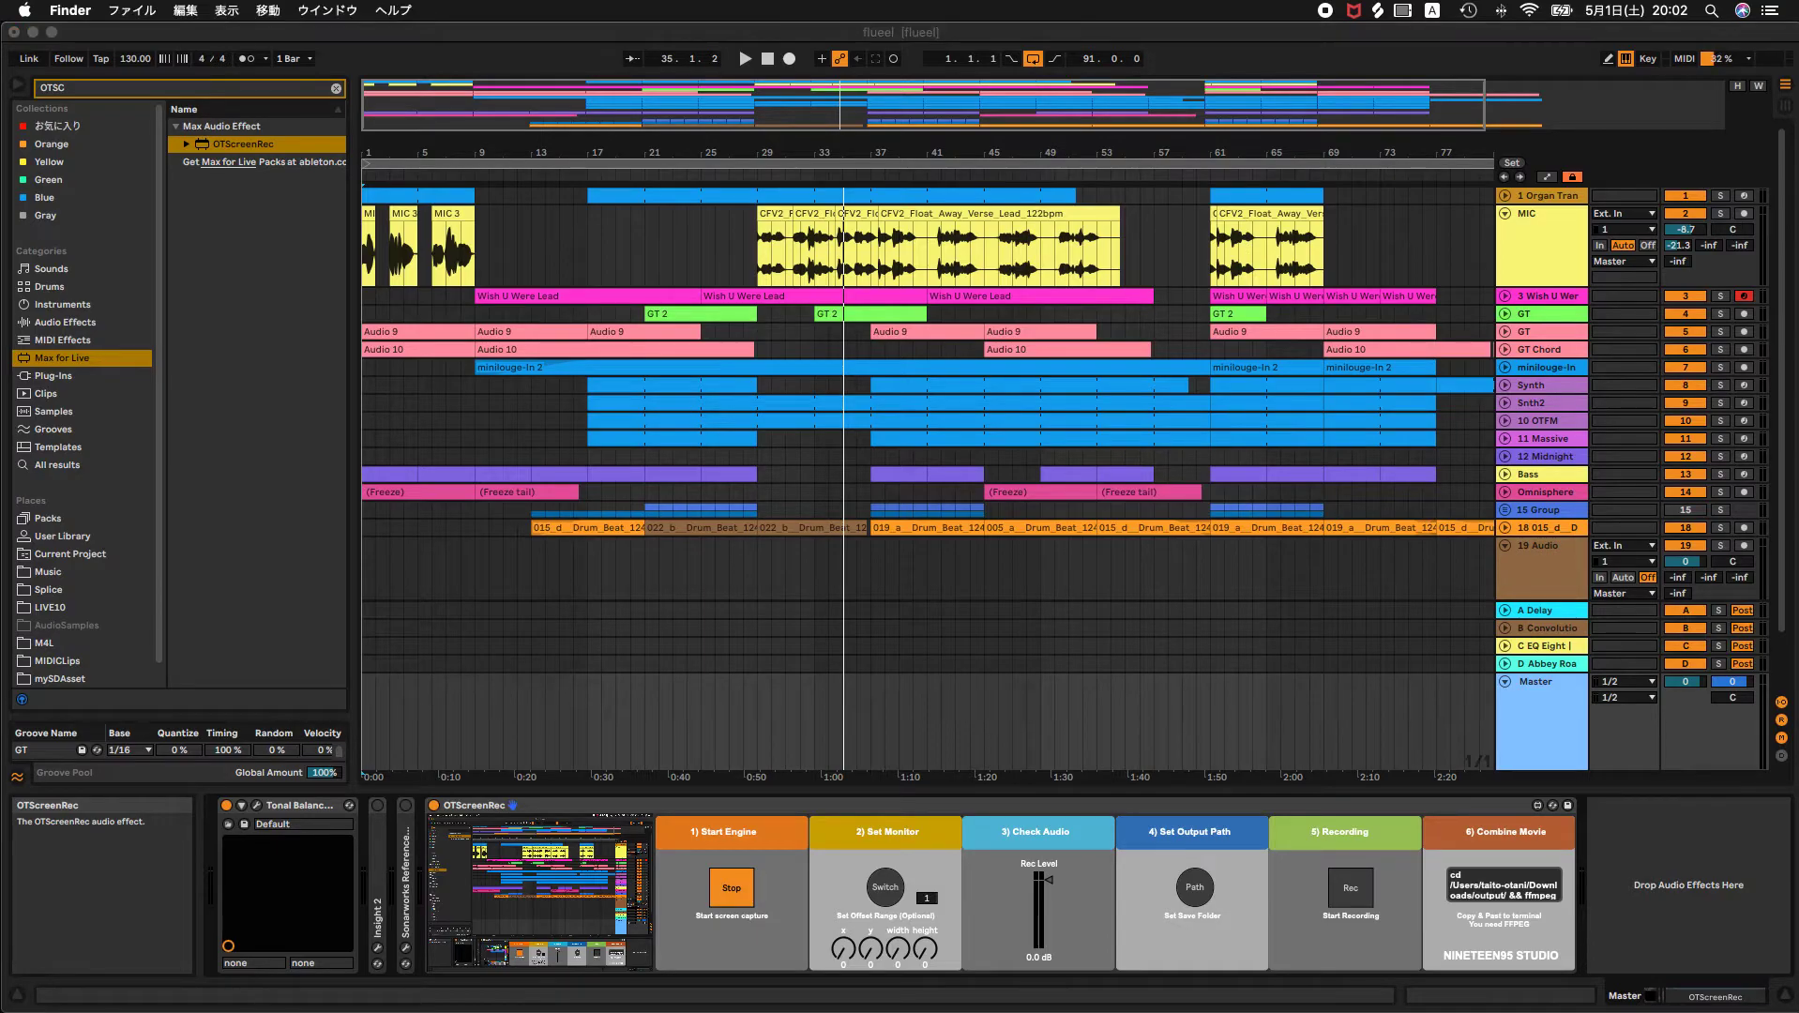
key("super+n")
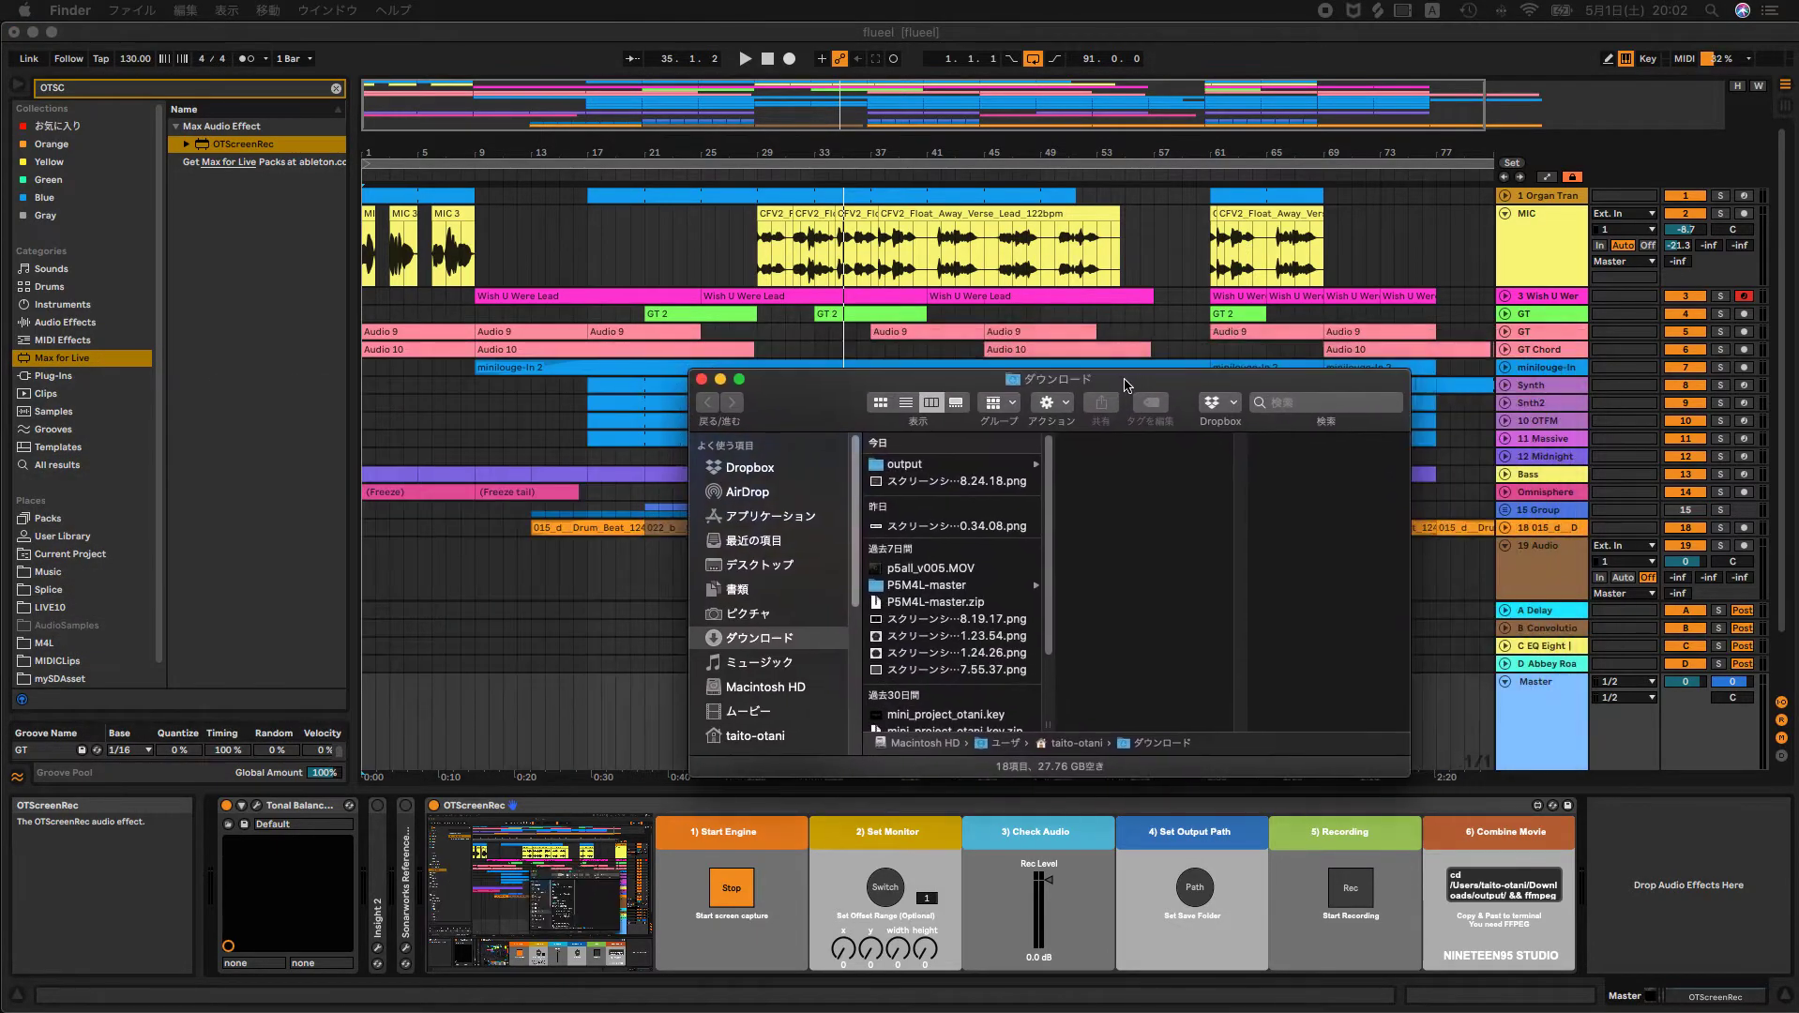
left_click(967, 466)
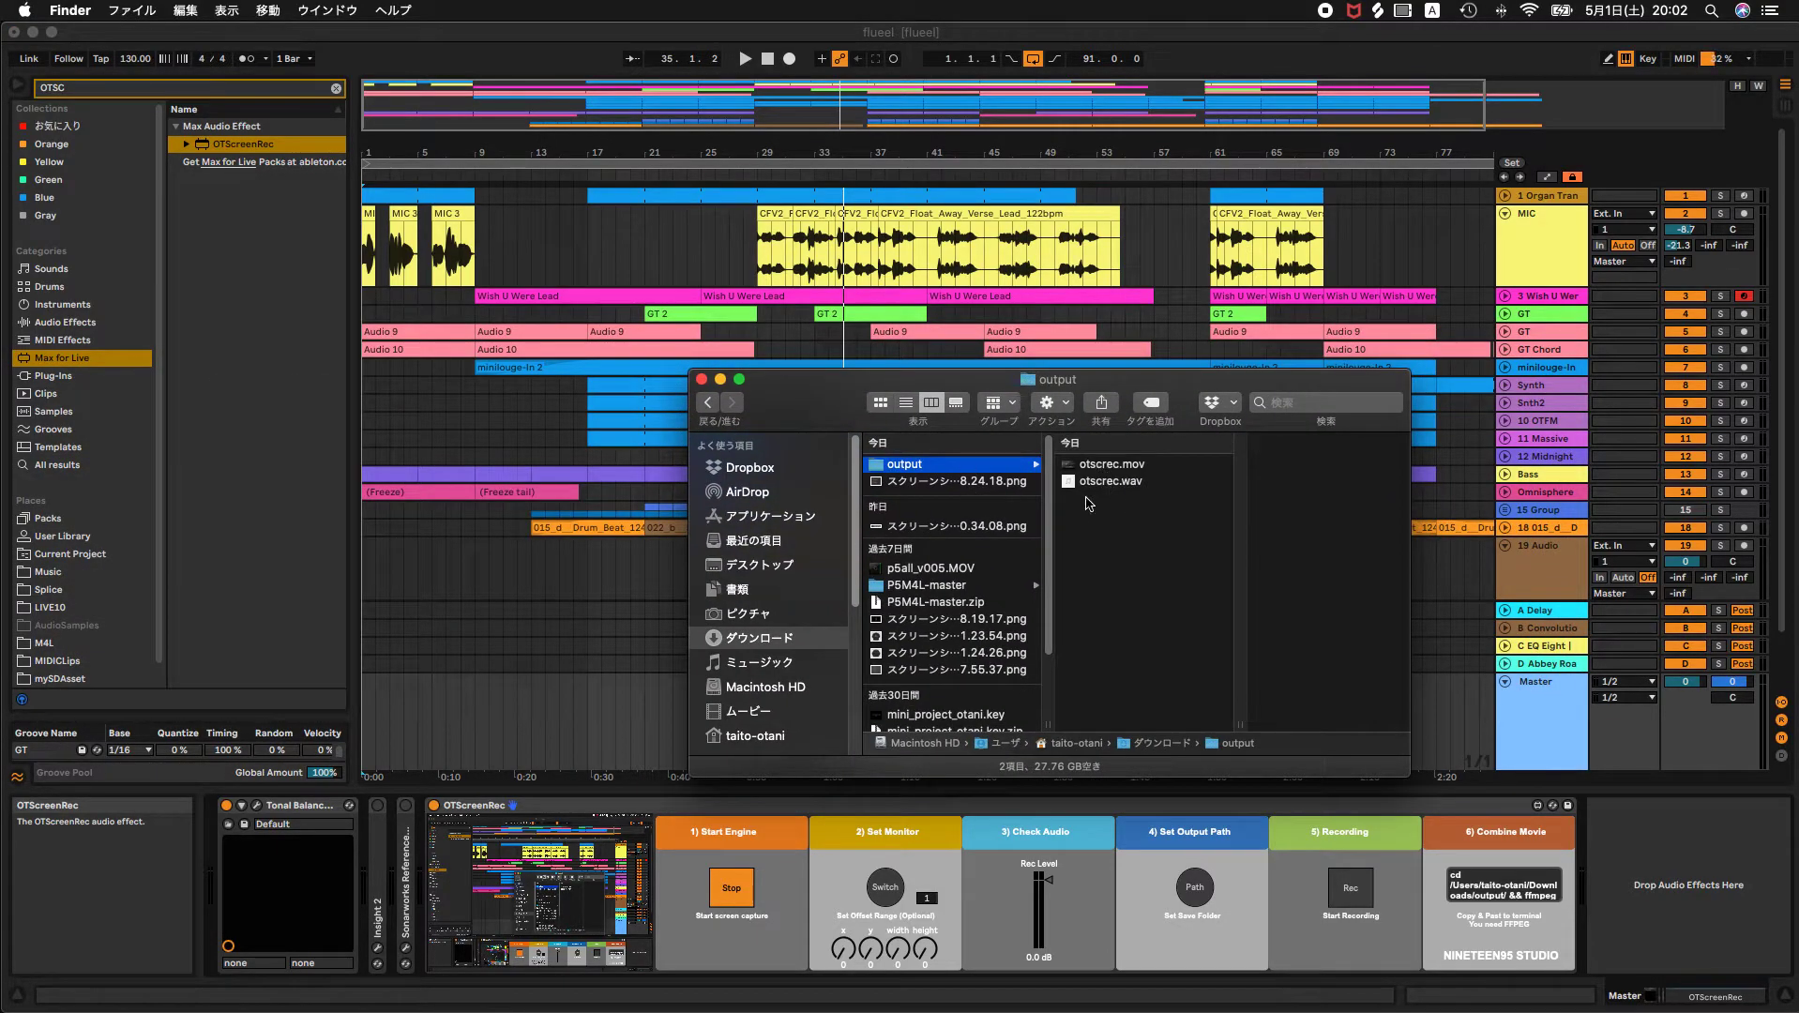
Preview the recorded otscrec.mov video and the otscrec.wav audio file.
left_click(1119, 476)
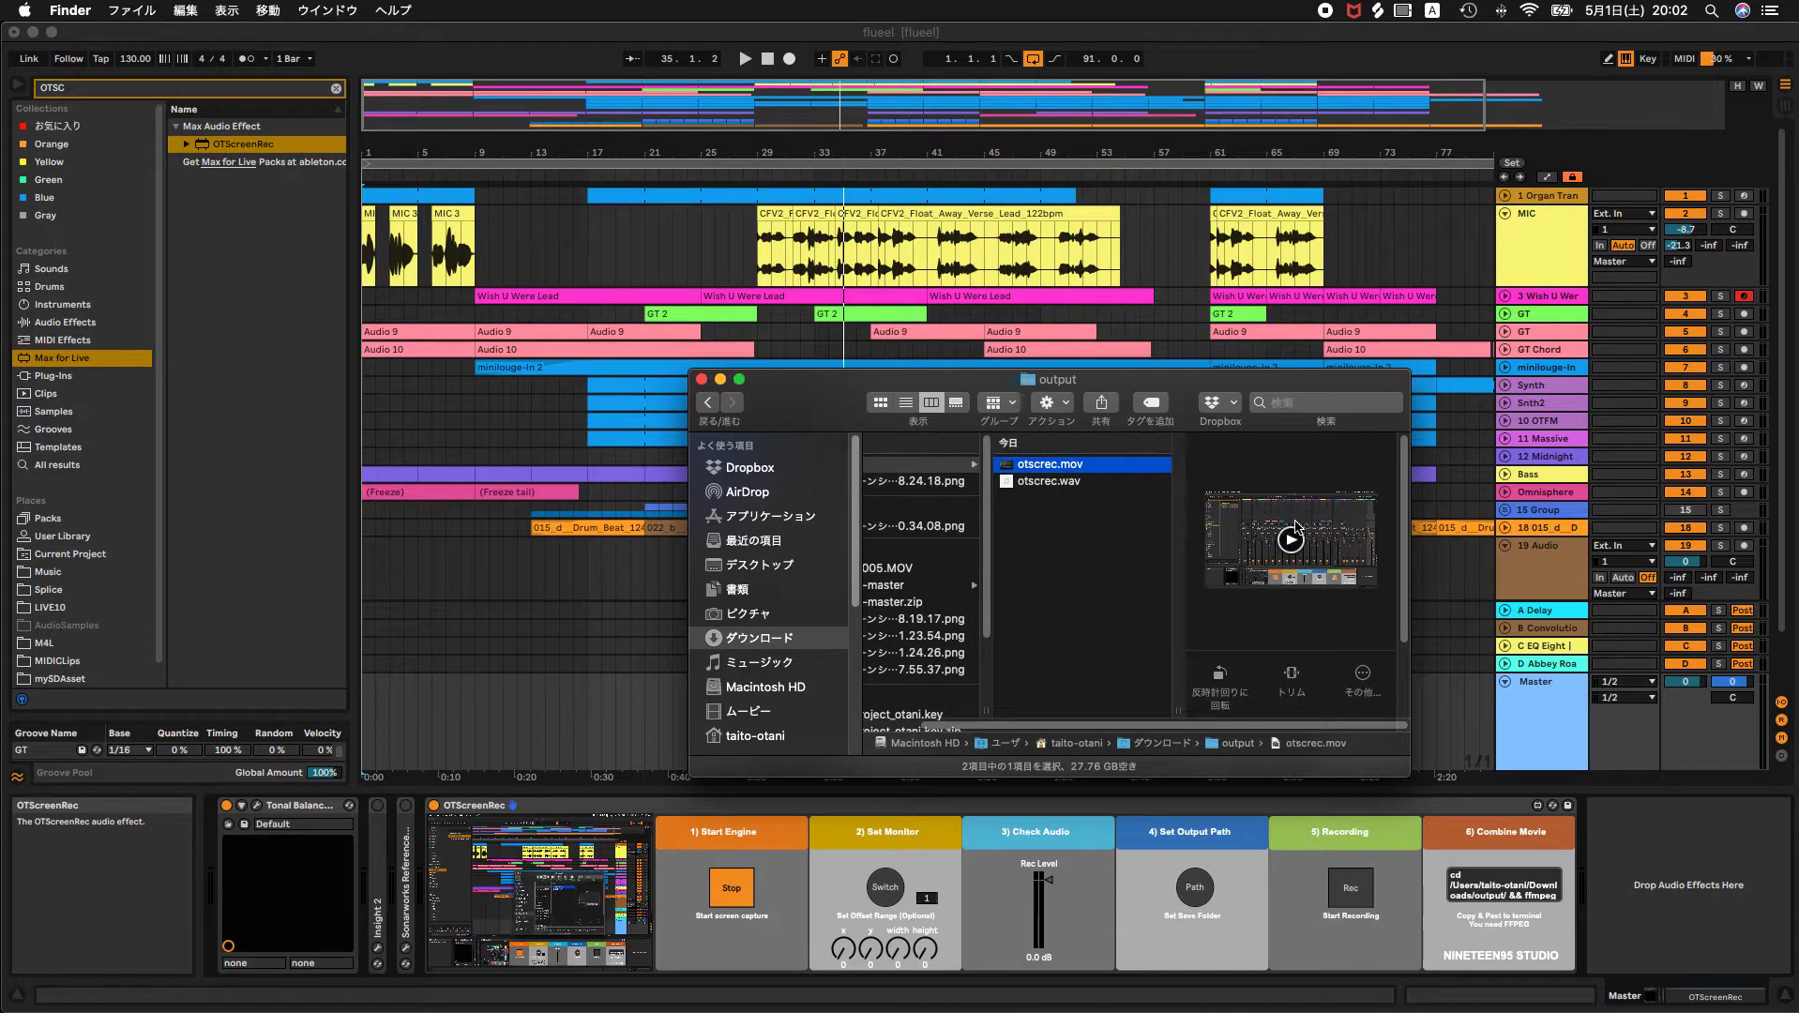
key("space")
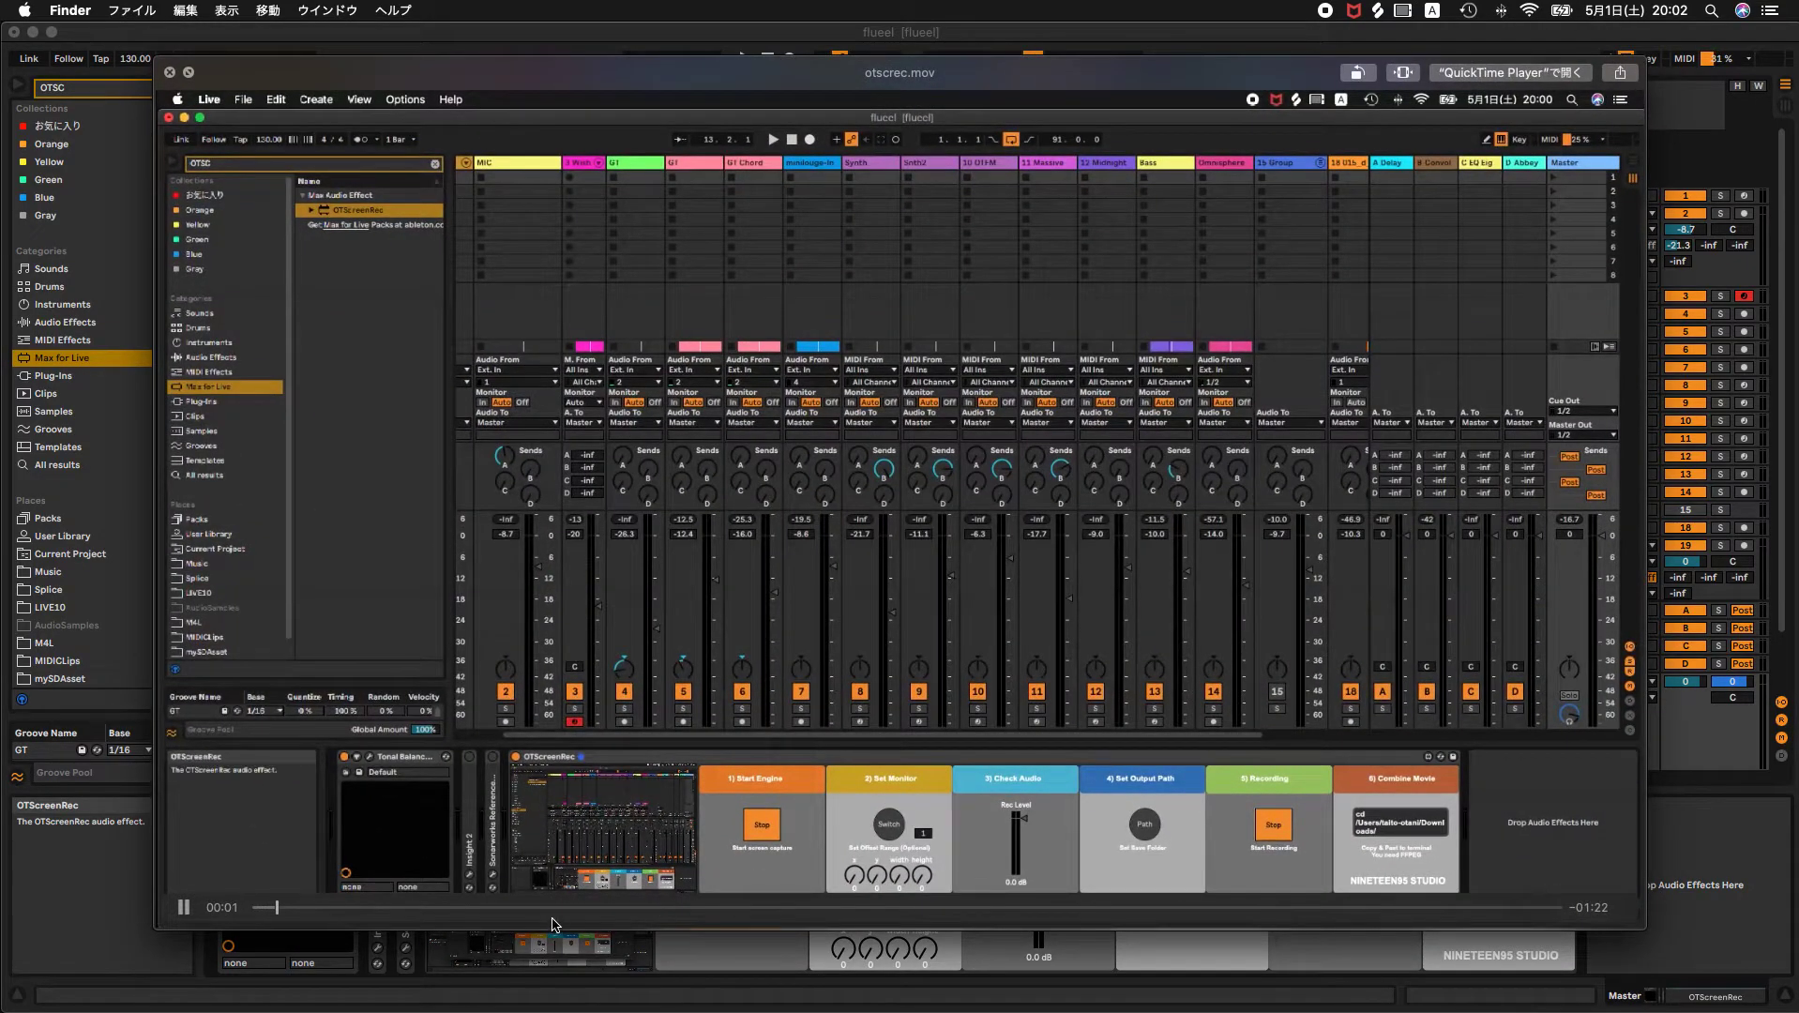
key("space")
left_click(1071, 482)
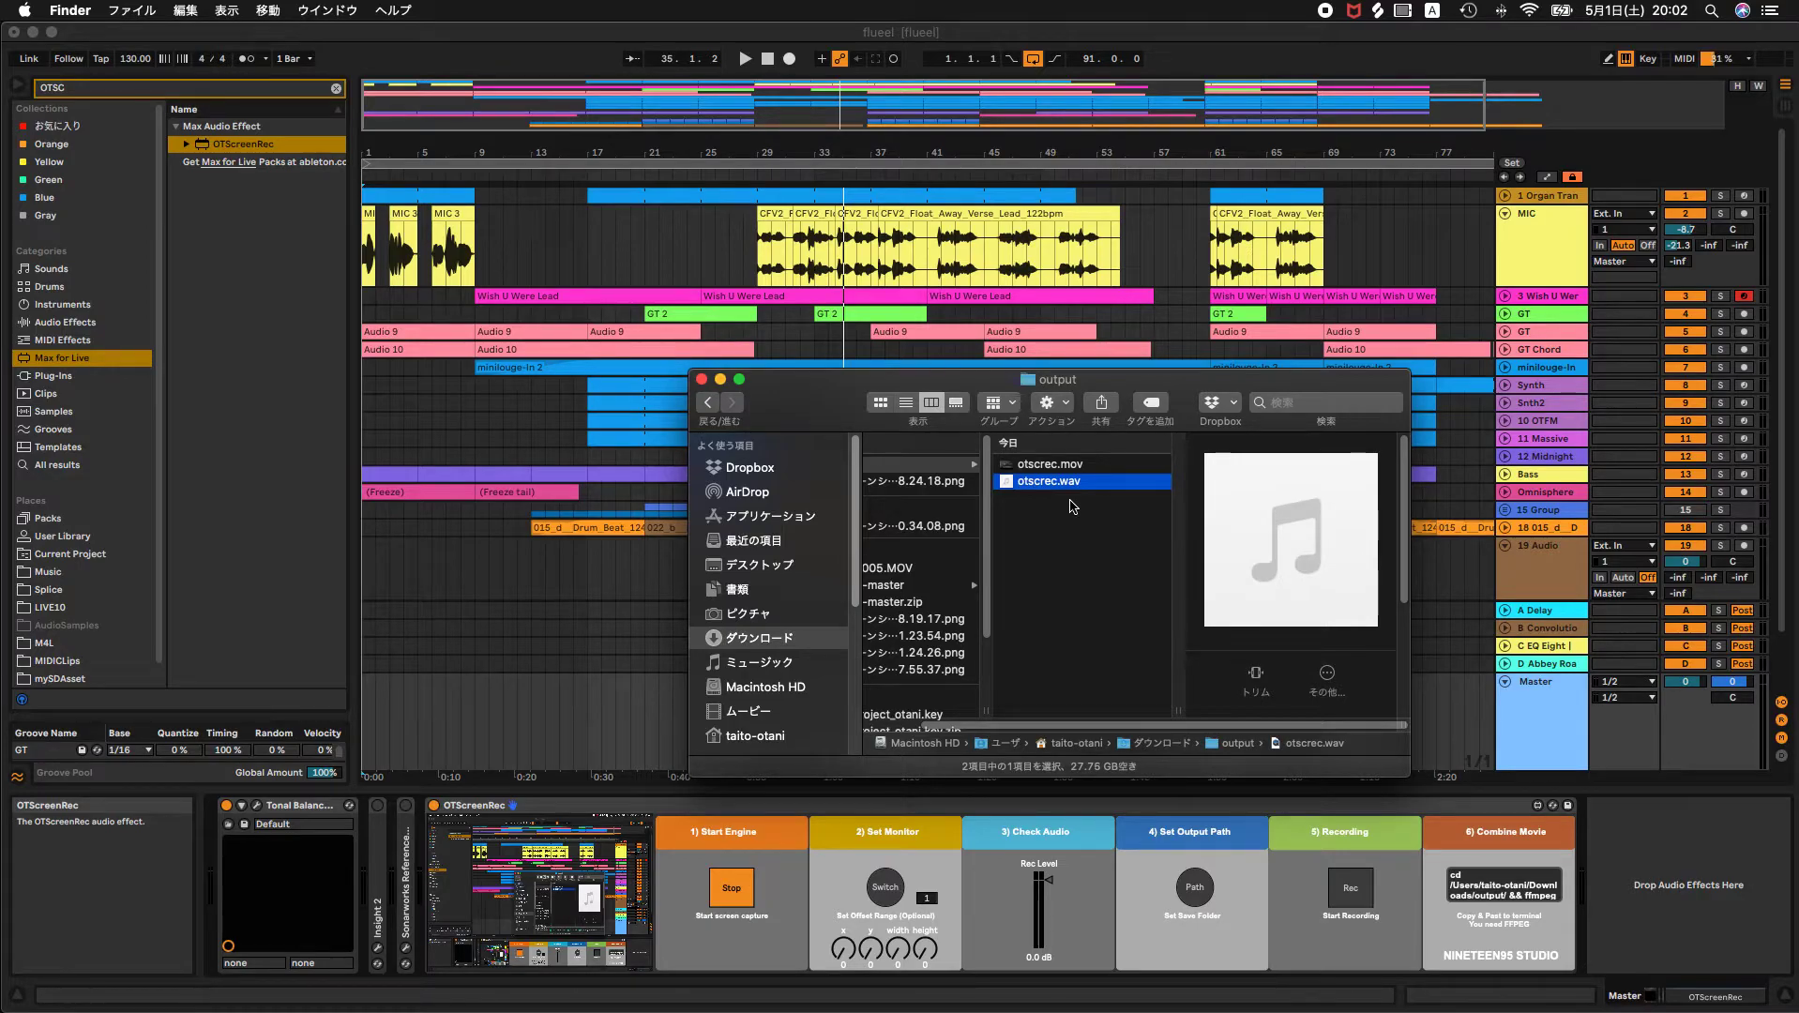
key("space")
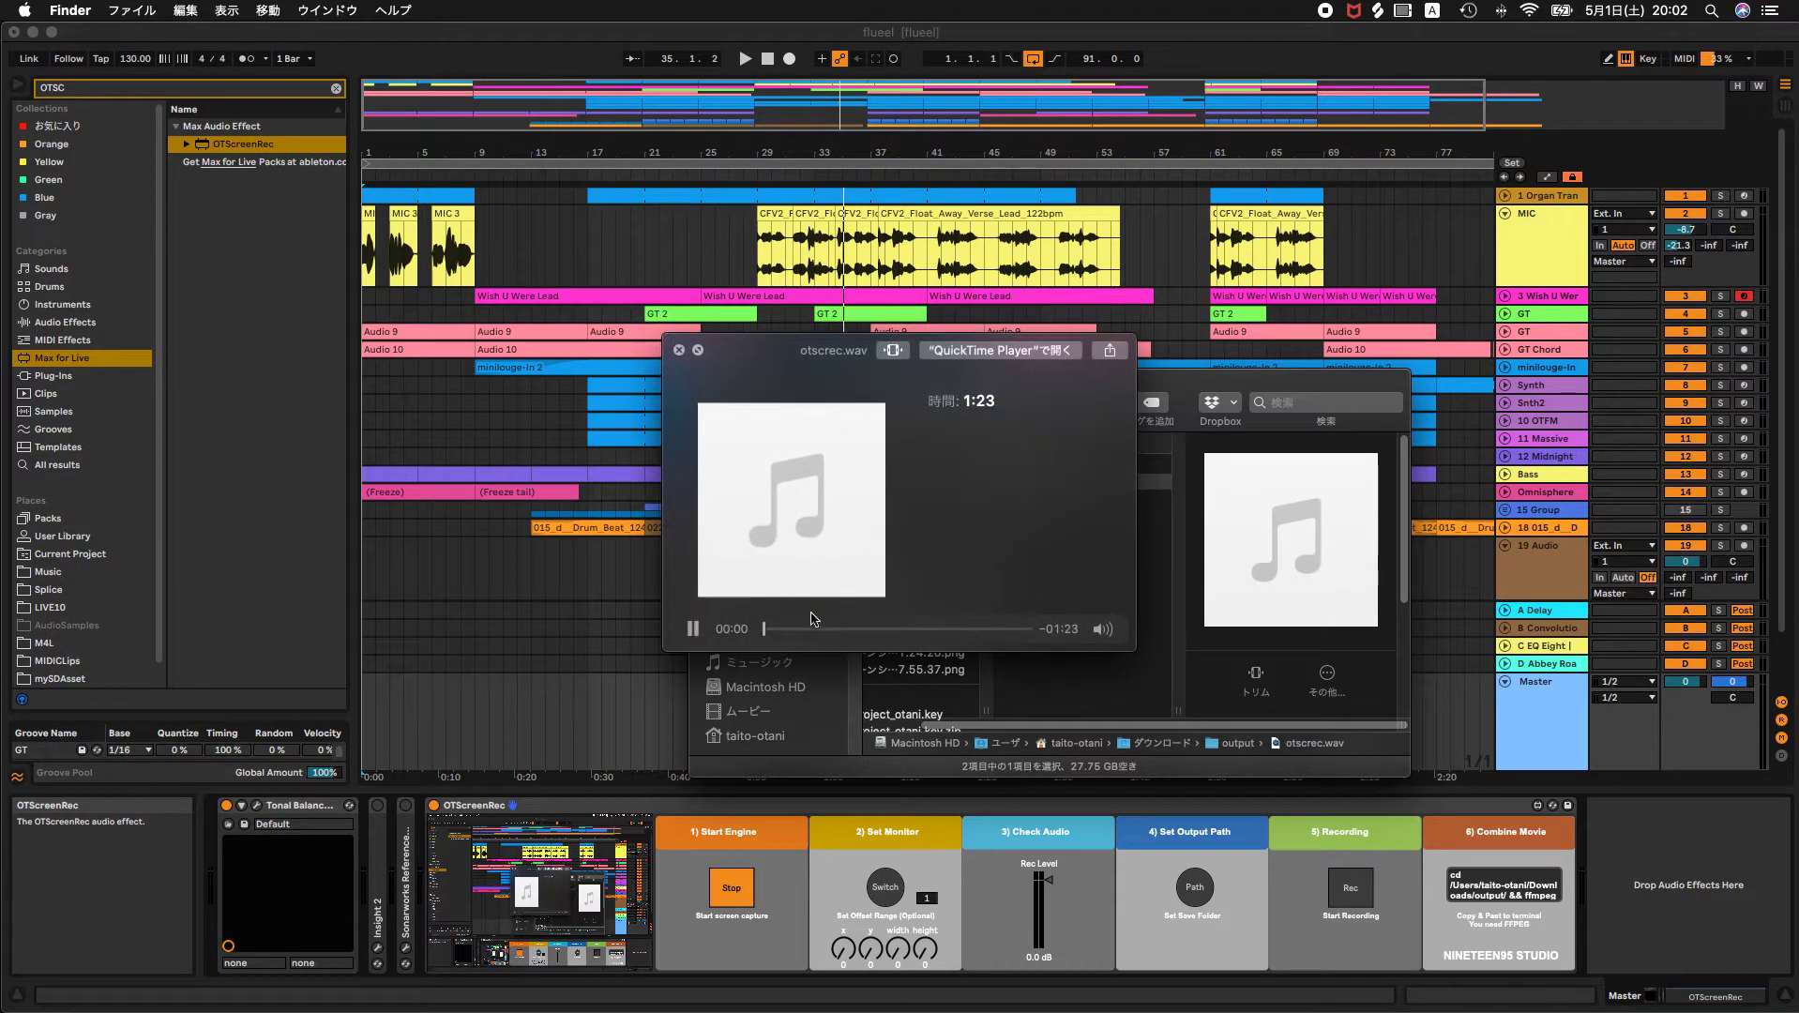
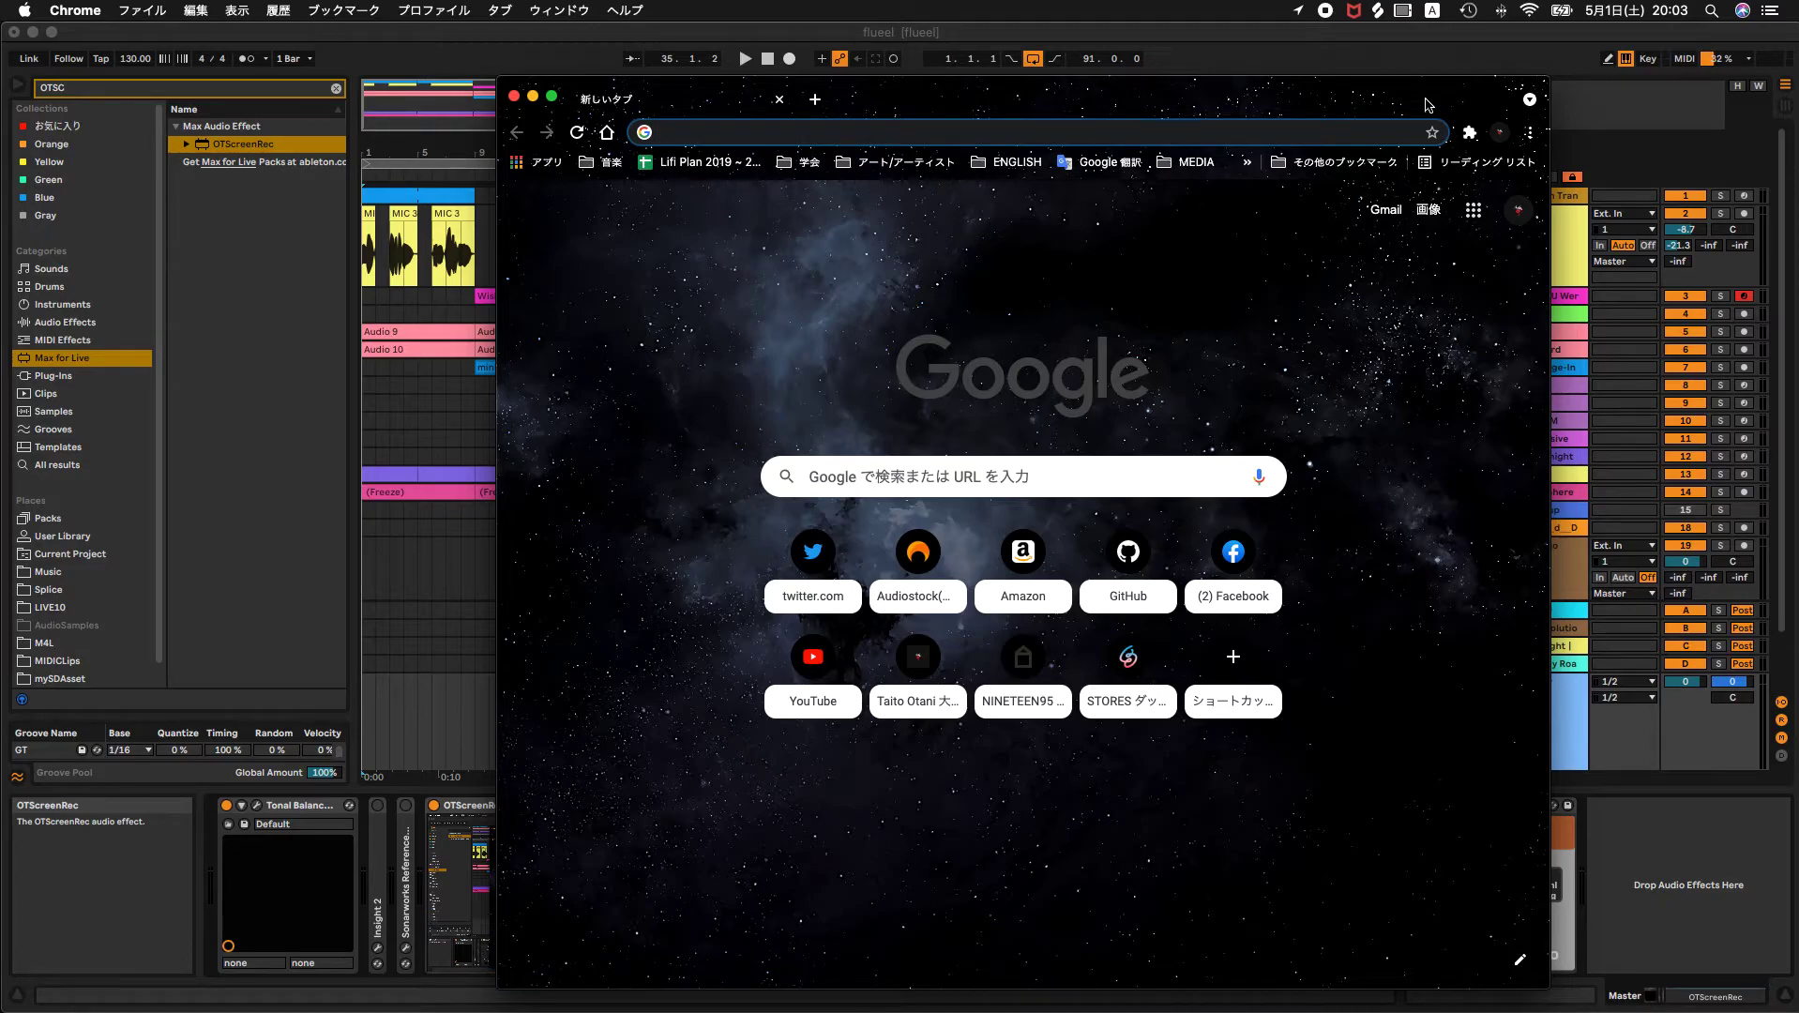
Search the web in Chrome for ffmpeg, look through the ffmpeg.org home page, then close it and return to Finder.
type("ffm")
key("Return")
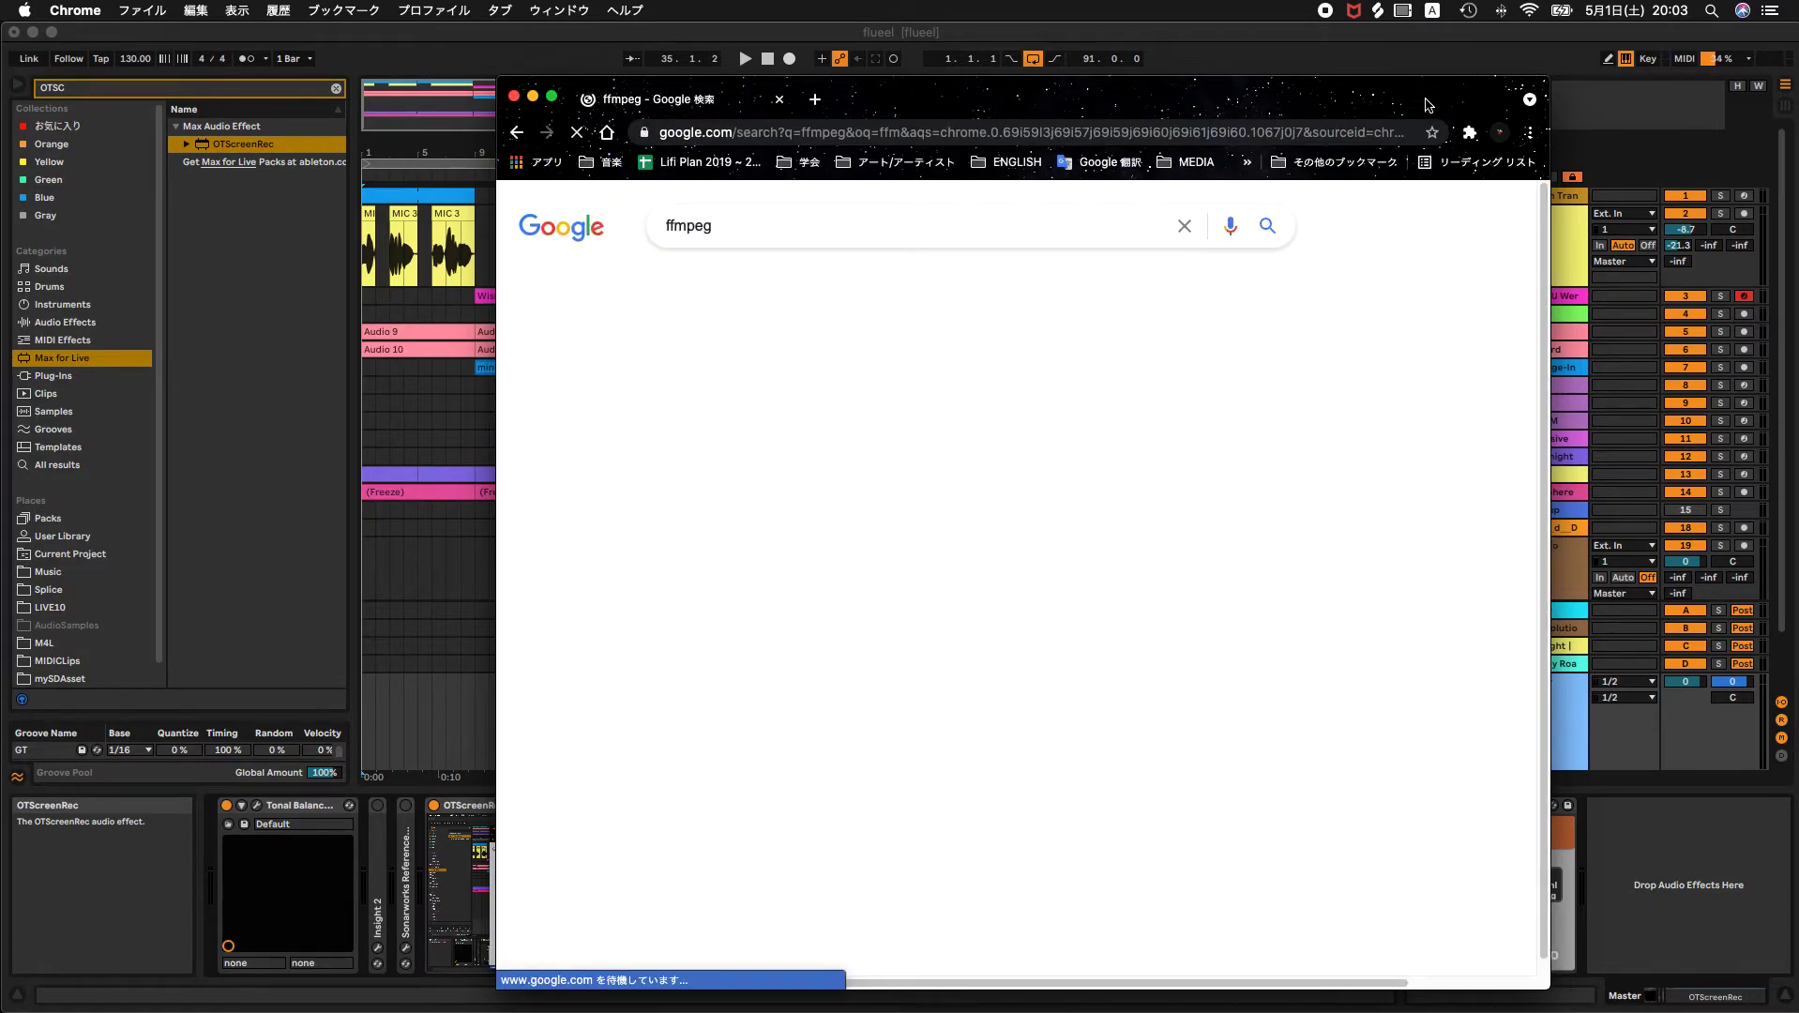
left_click(736, 598)
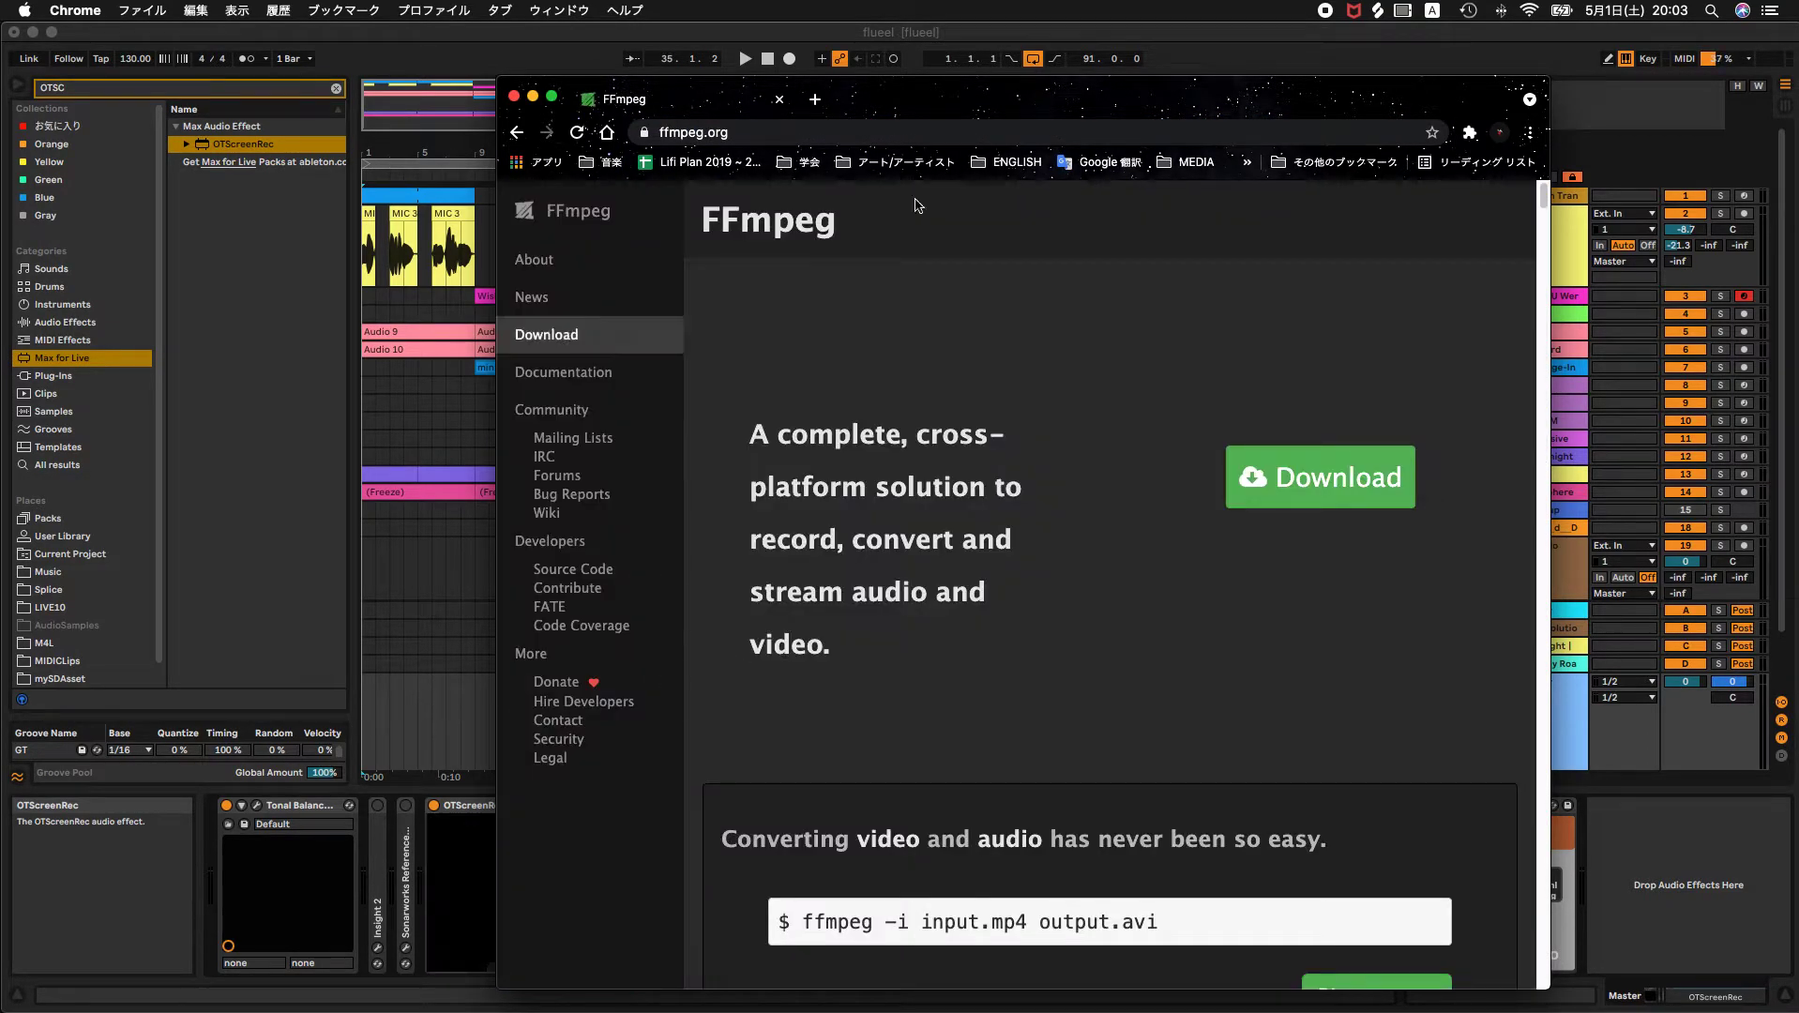
scroll(1149, 436, "down", 15)
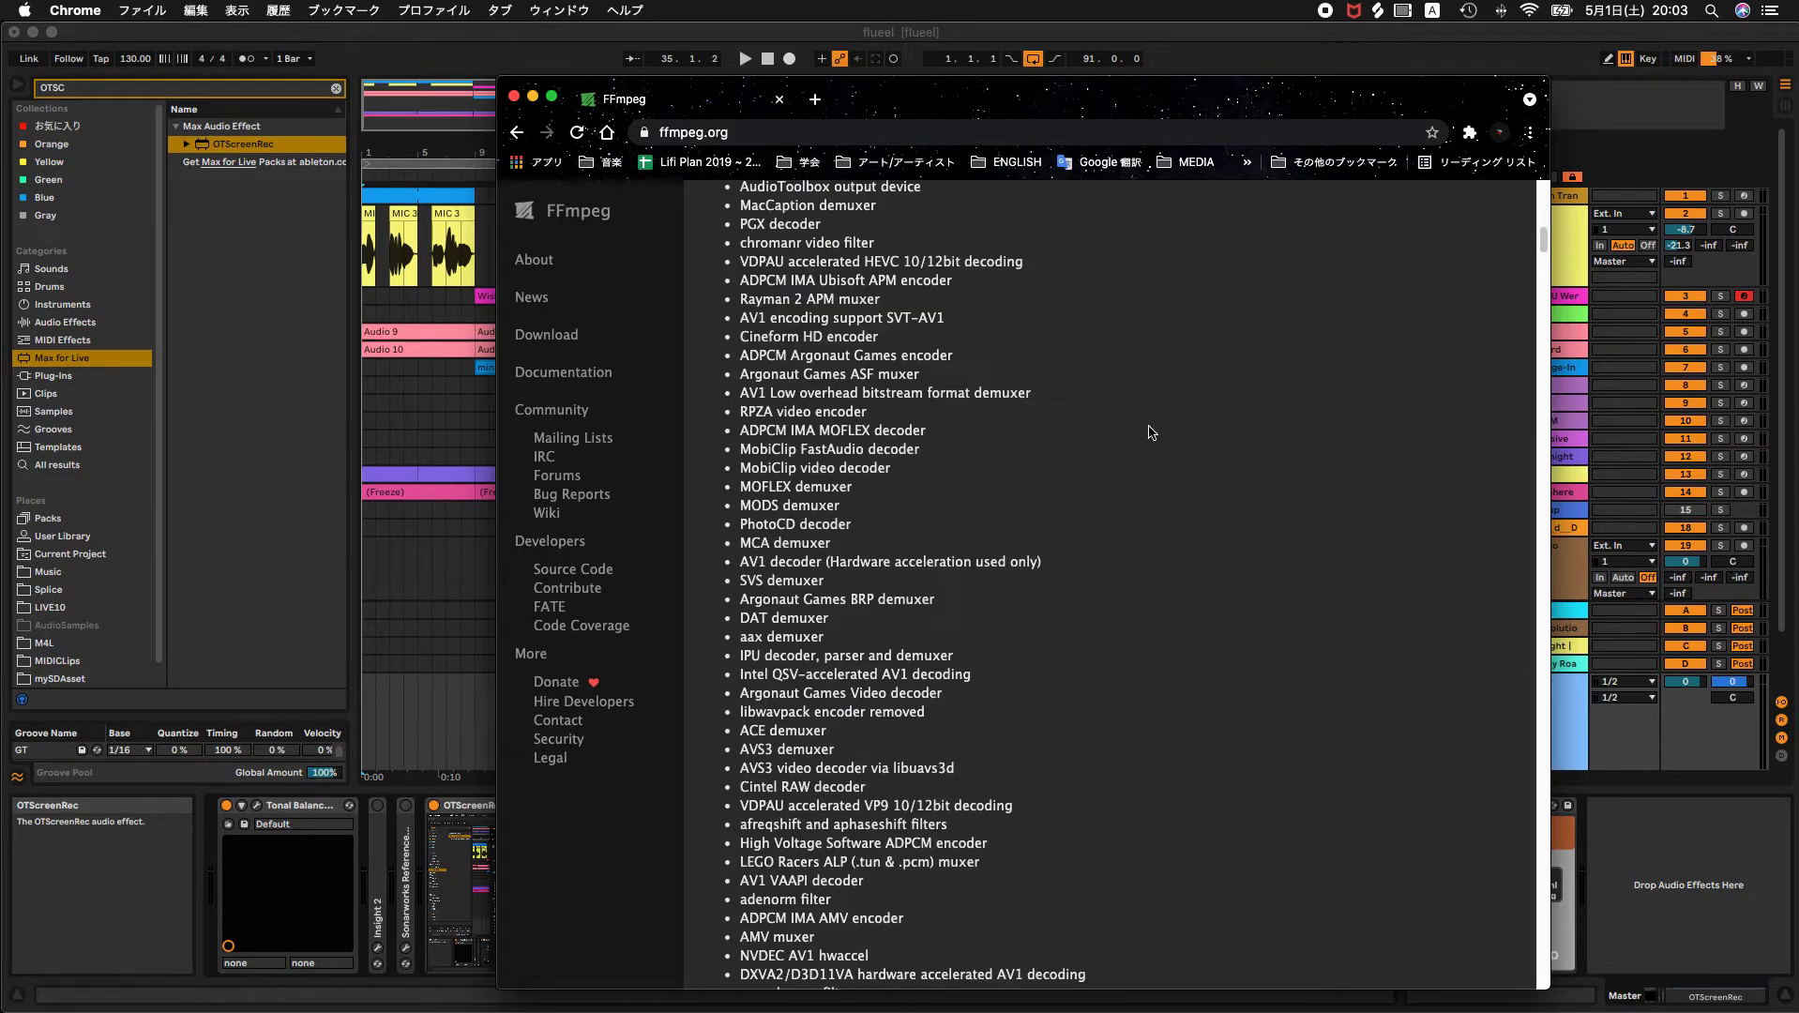
scroll(1152, 426, "down", 20)
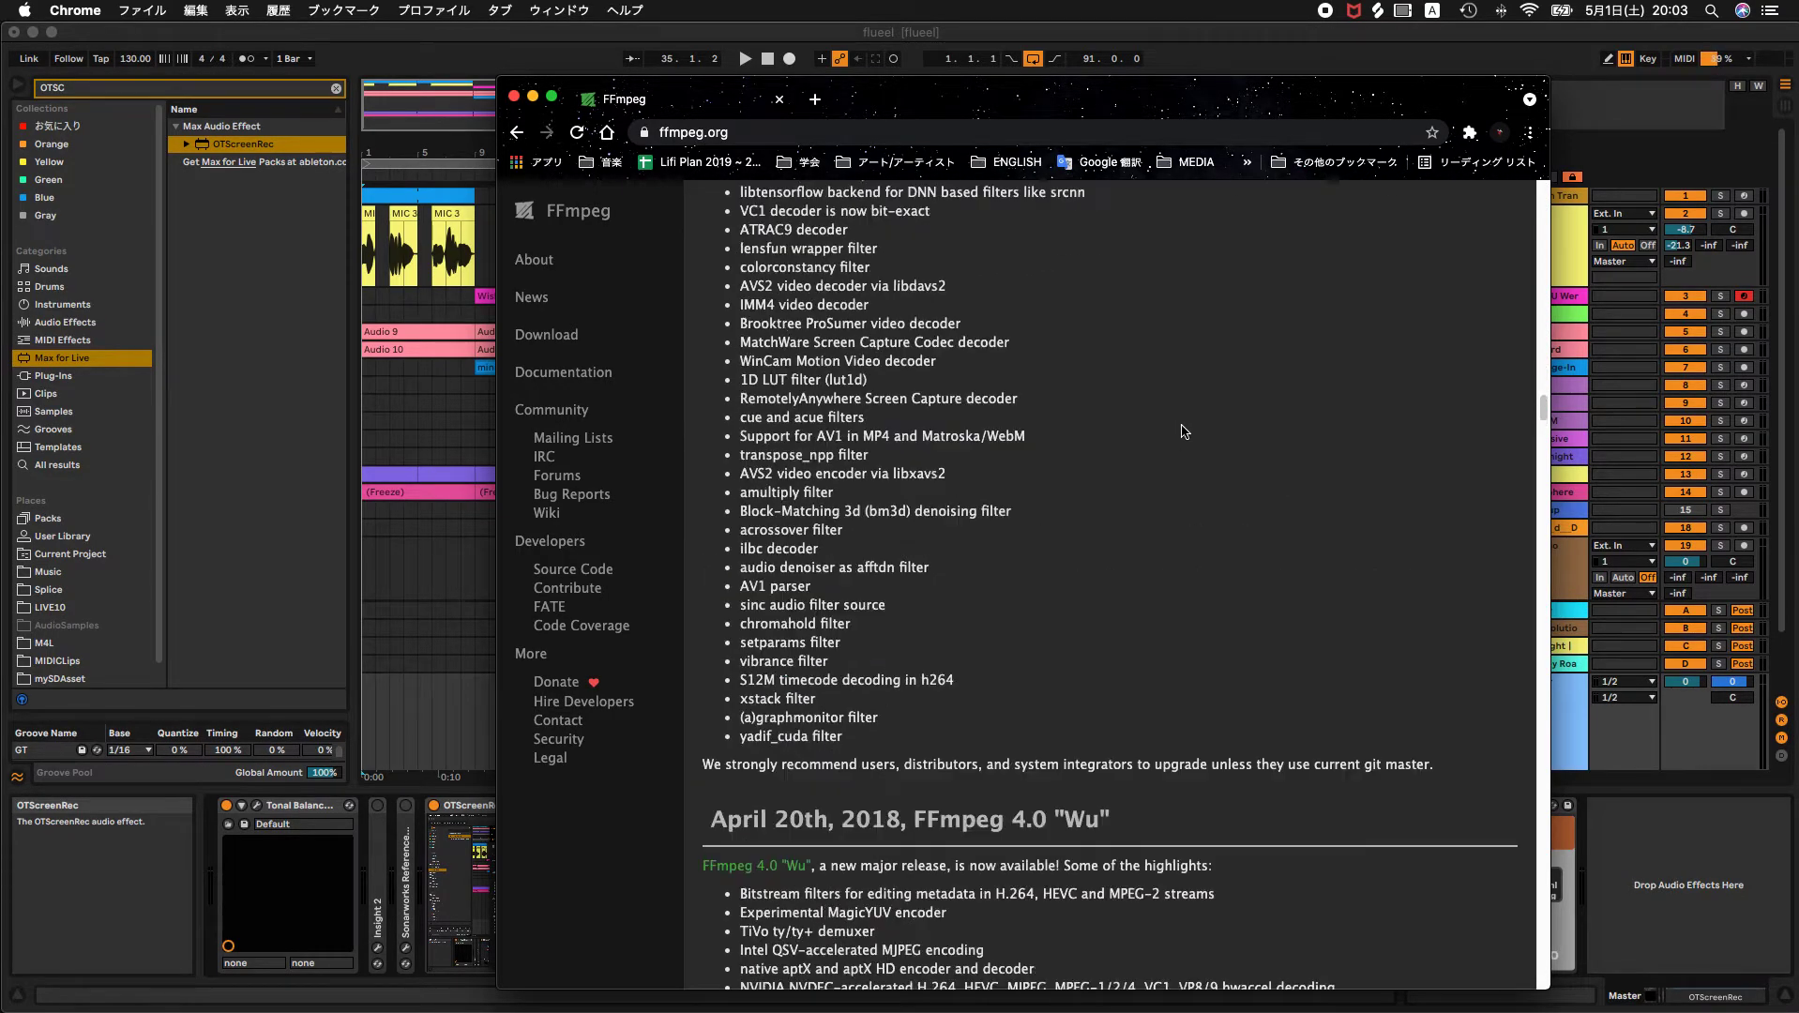
scroll(1183, 427, "up", 20)
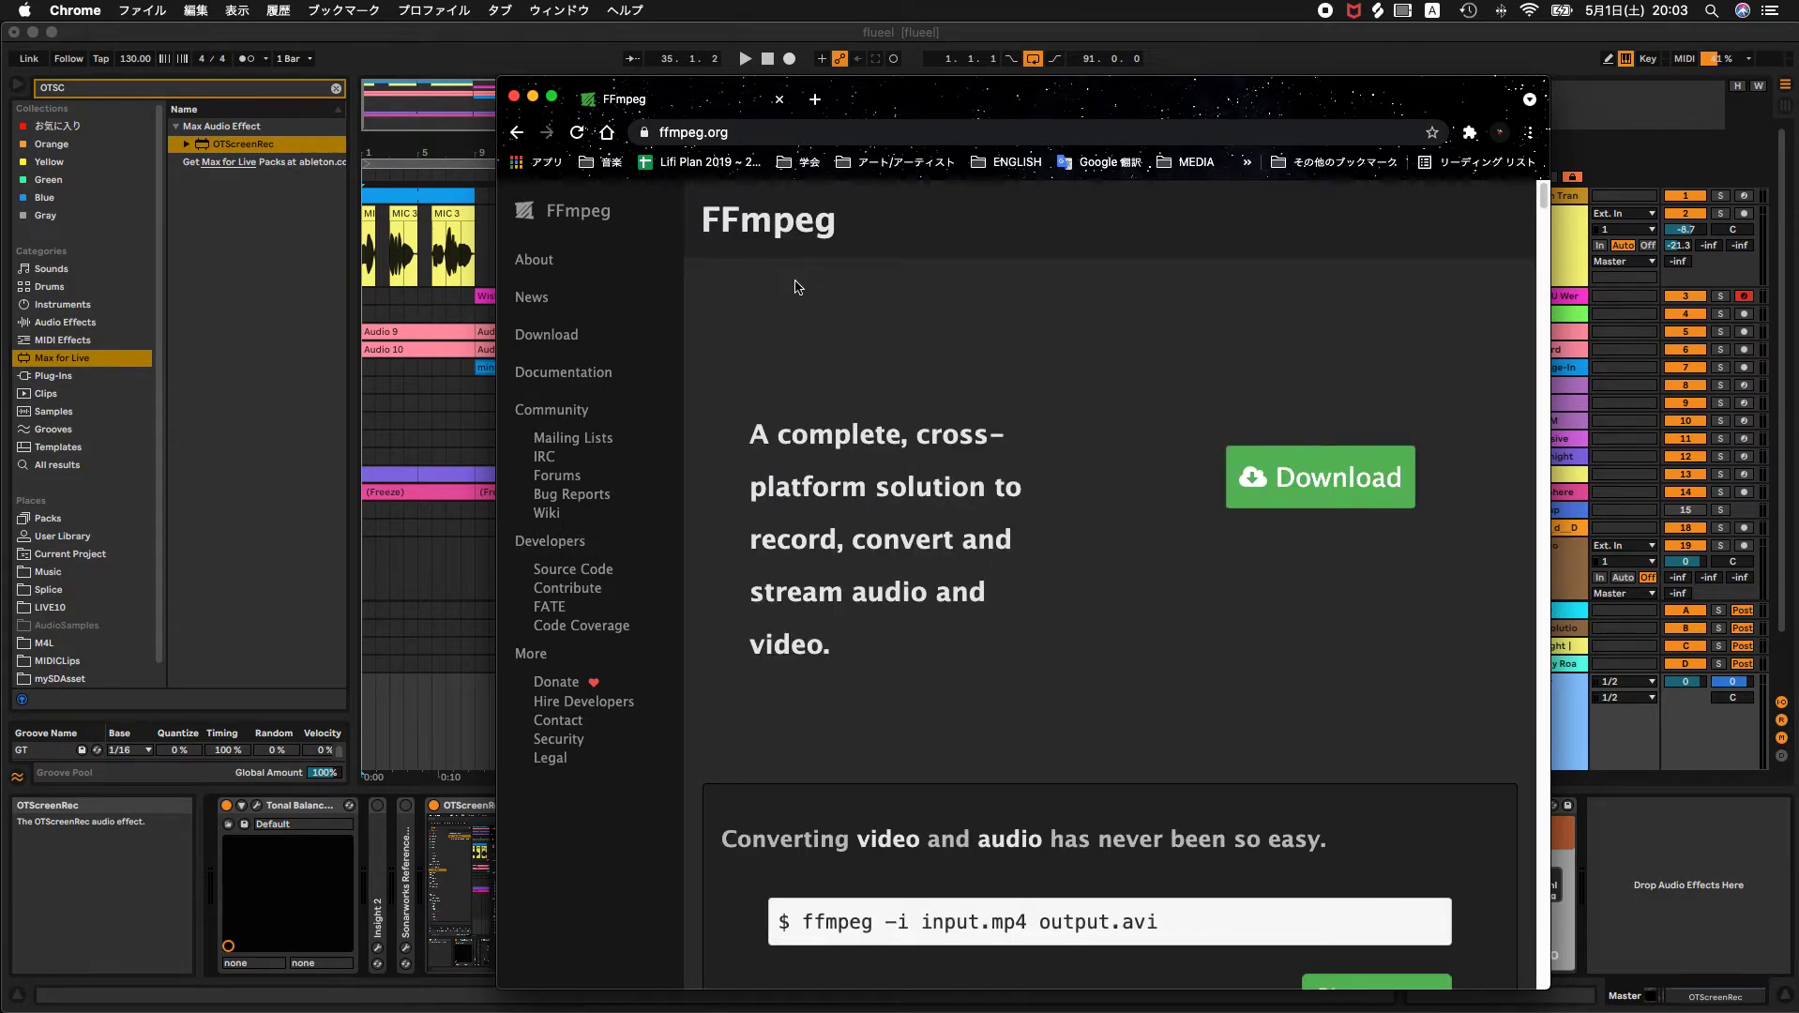
left_click(777, 100)
left_click(1135, 380)
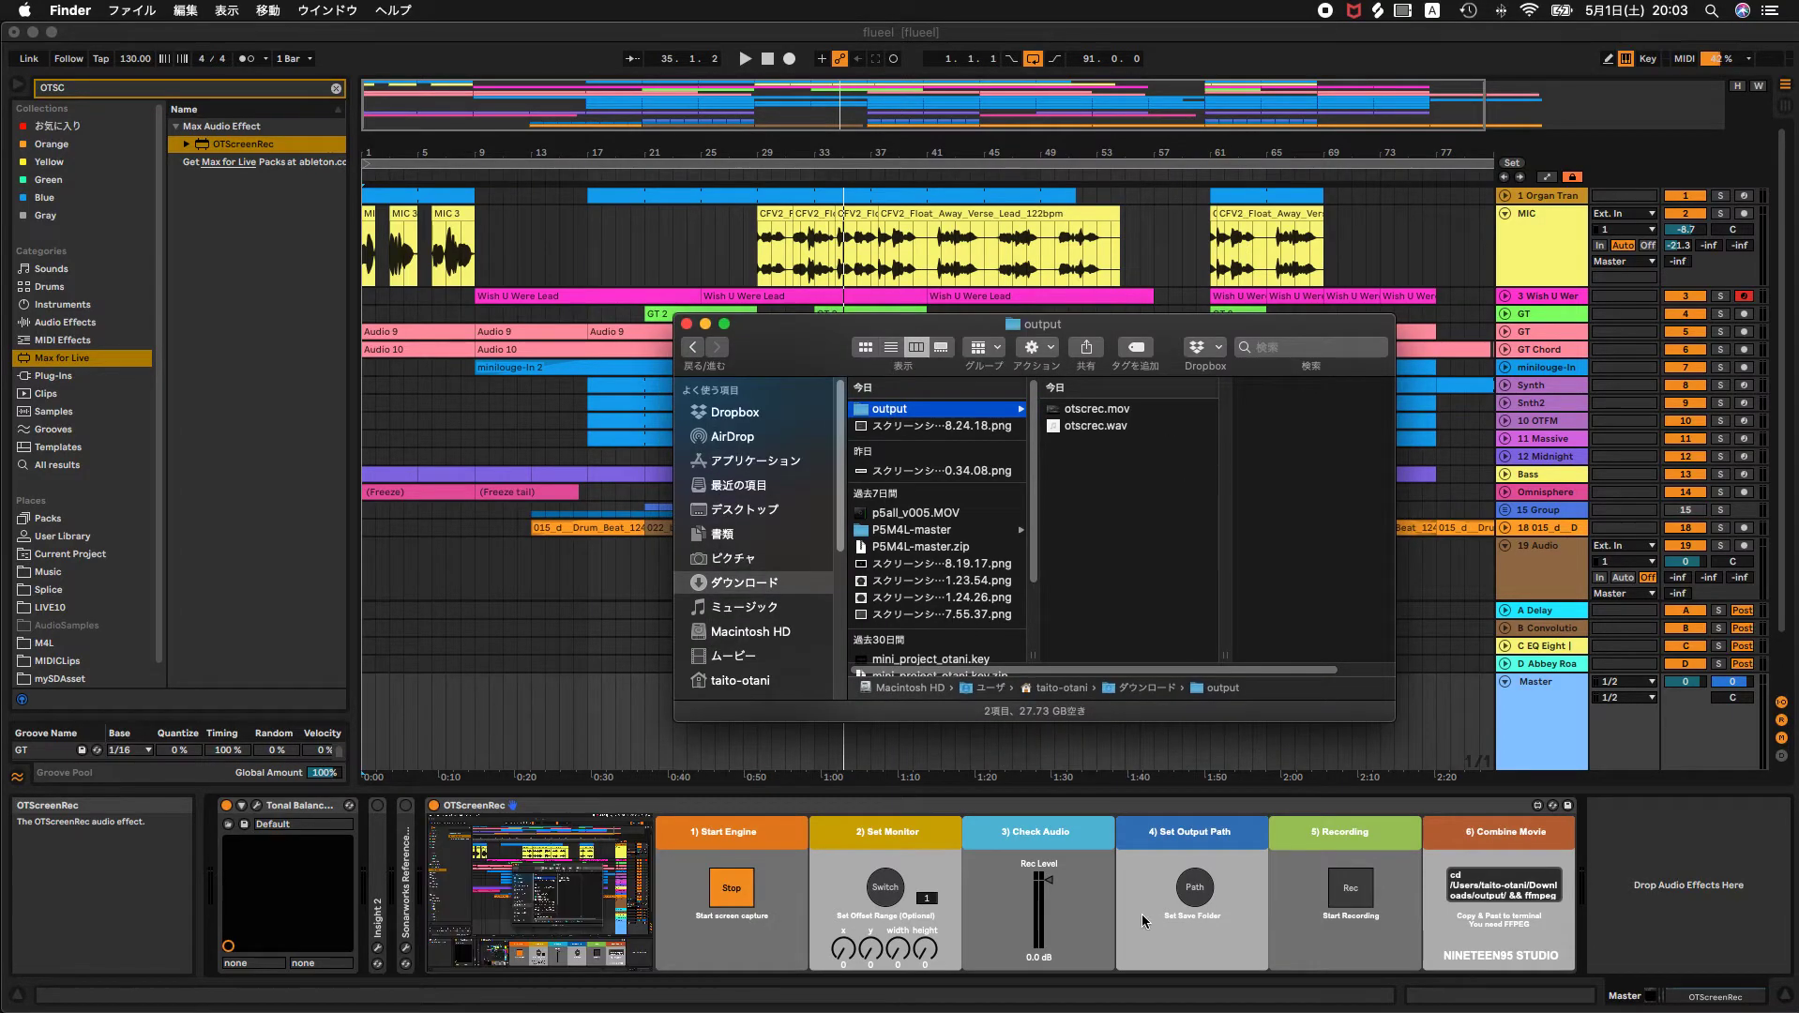
Copy the entire Combine Movie command from the OTScreenRec device in Live.
left_click(1472, 846)
left_click(1488, 884)
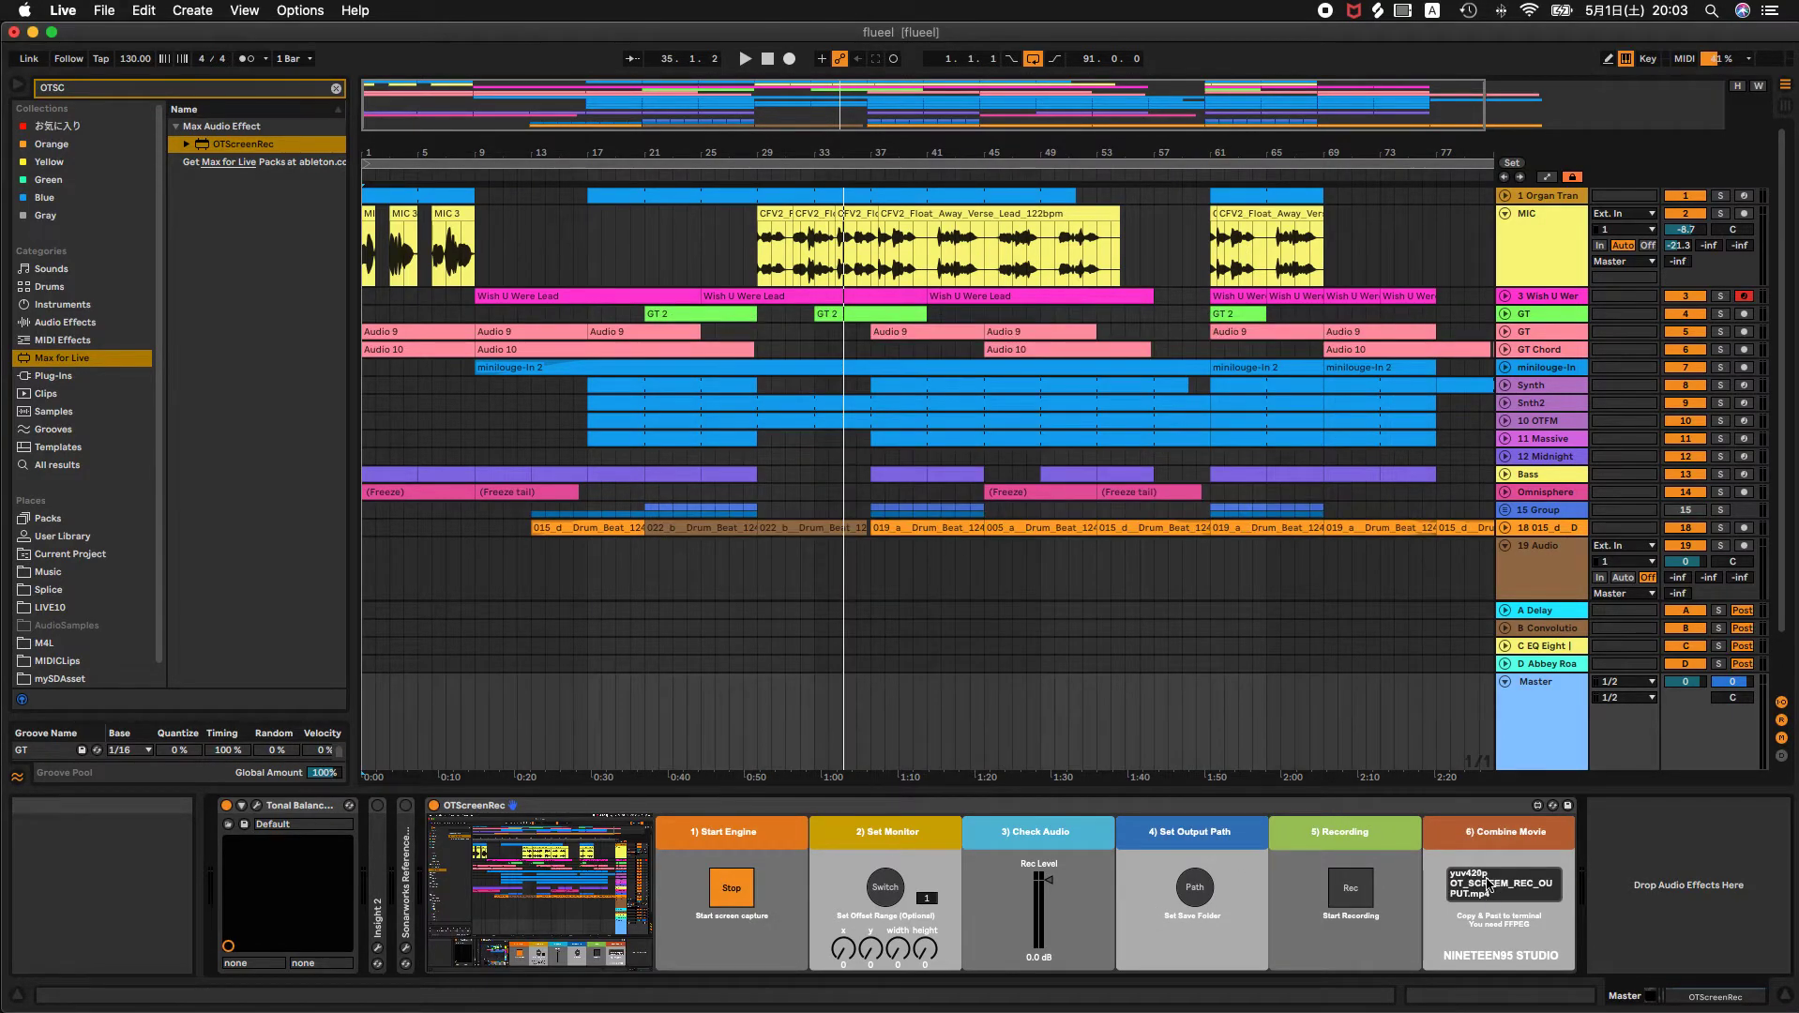
left_click_drag(1498, 896, 1433, 860)
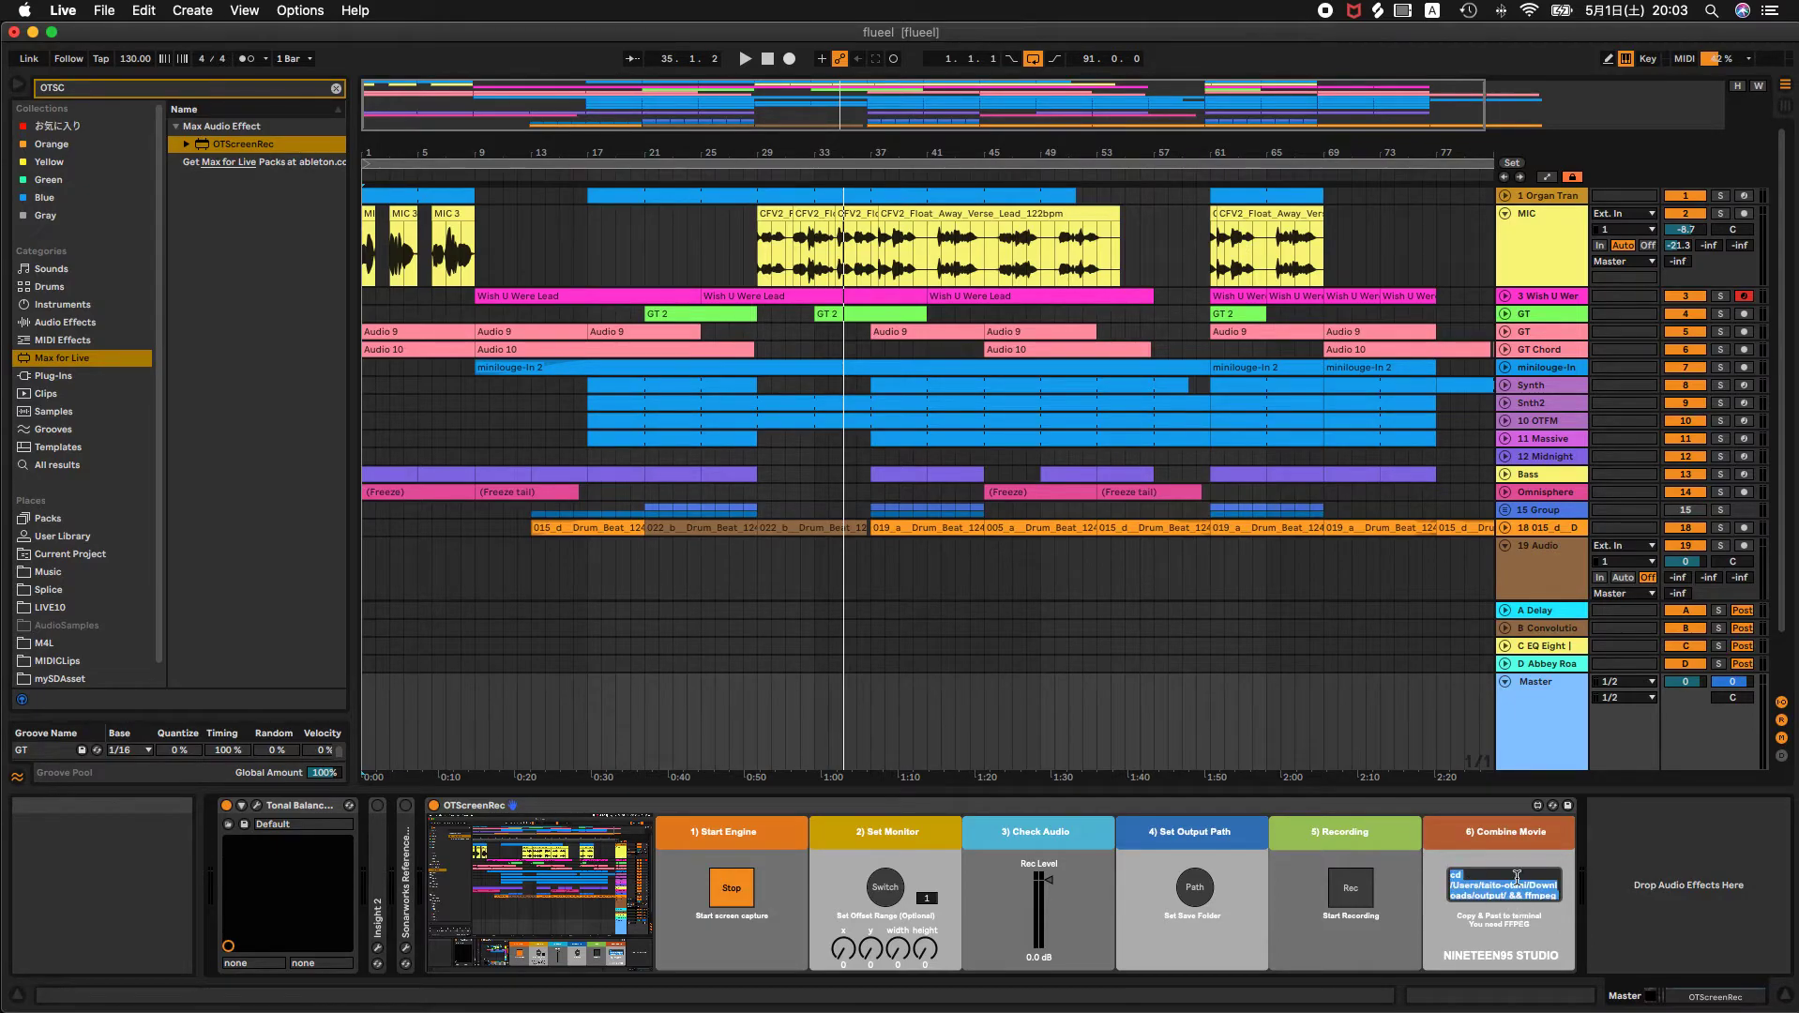
key("super+c")
Open Terminal and run the copied ffmpeg command to combine otscrec.mov and otscrec.wav into OT_SCREEM_REC_OUPUT.mp4.
key("super+space")
type("ter")
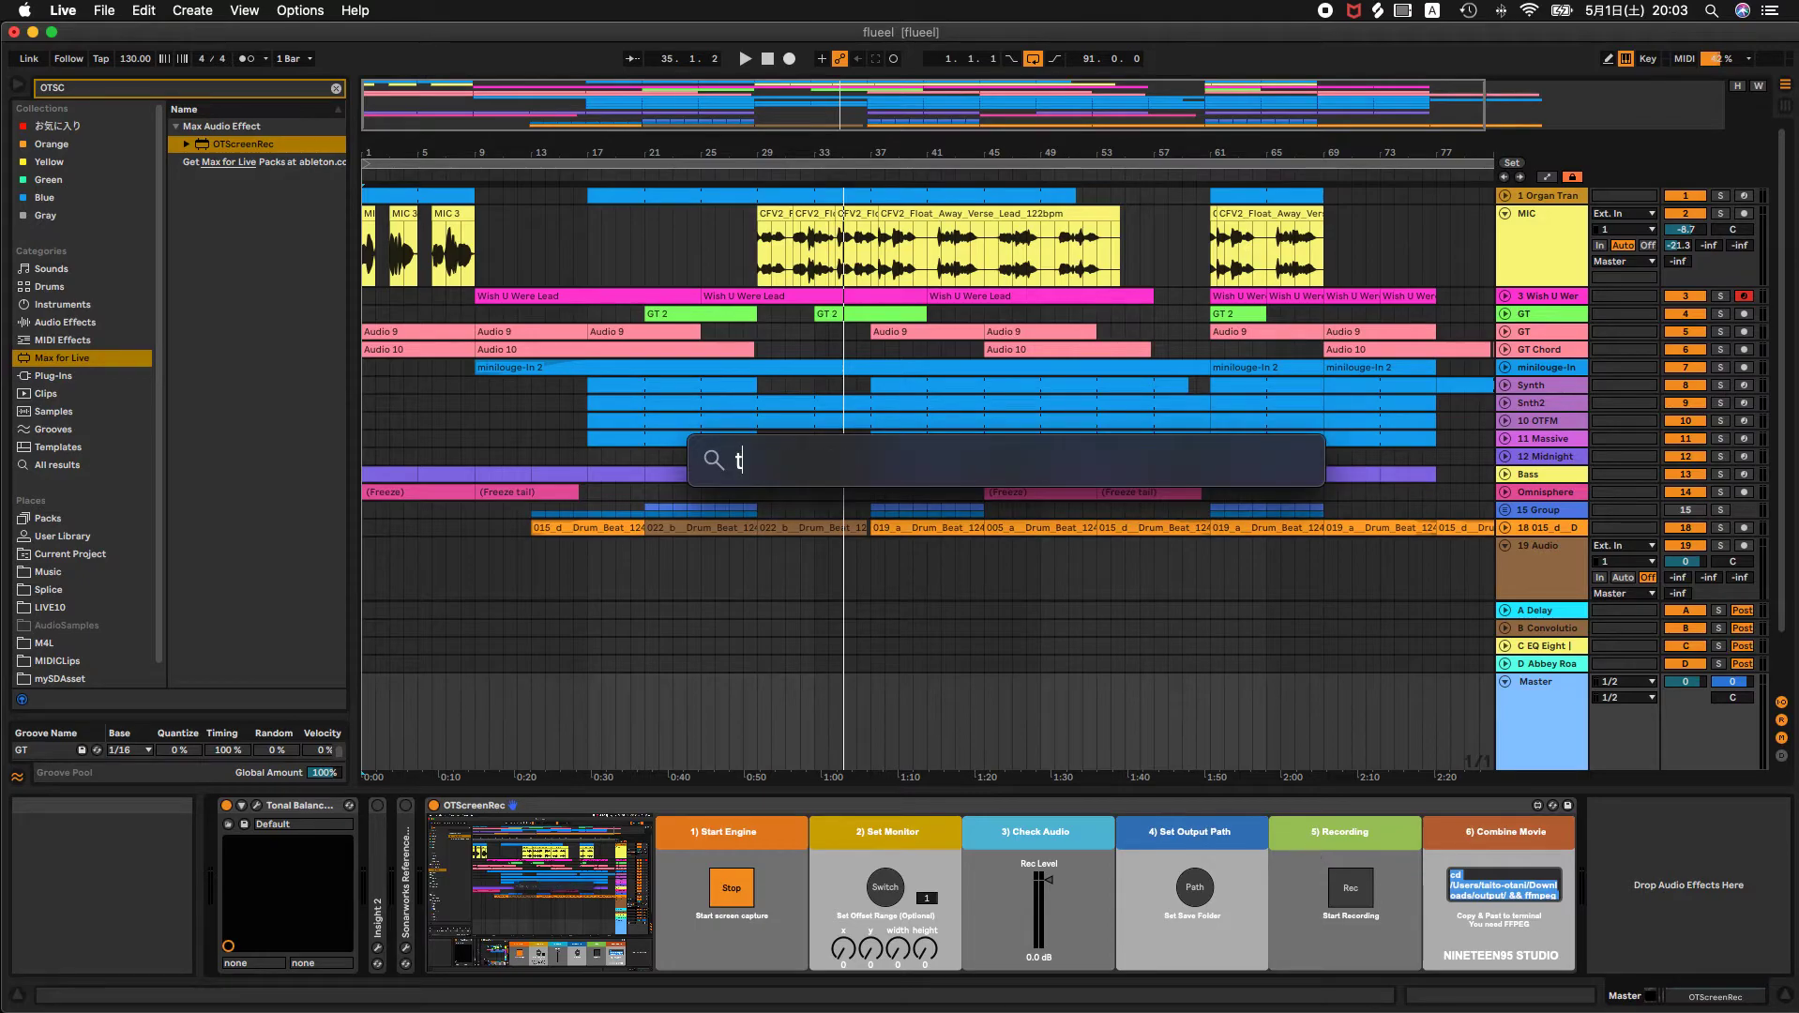
key("Return")
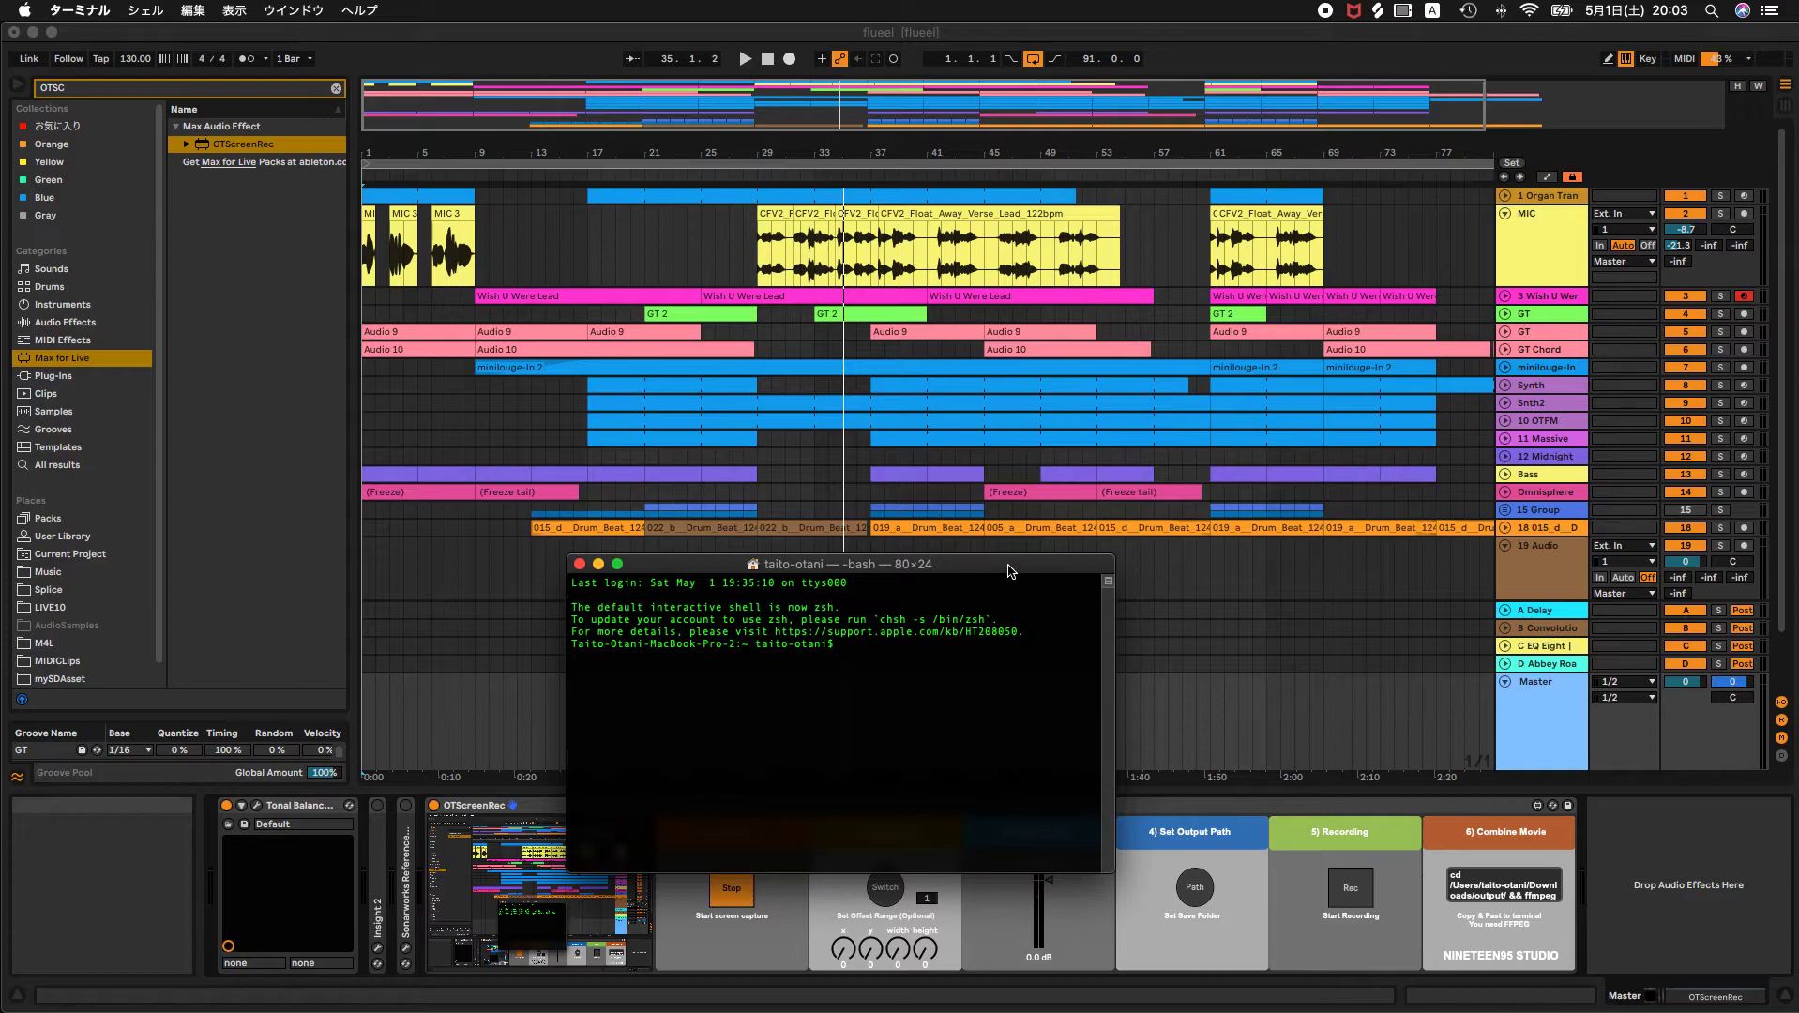
left_click_drag(1009, 571, 1141, 390)
key("super+v")
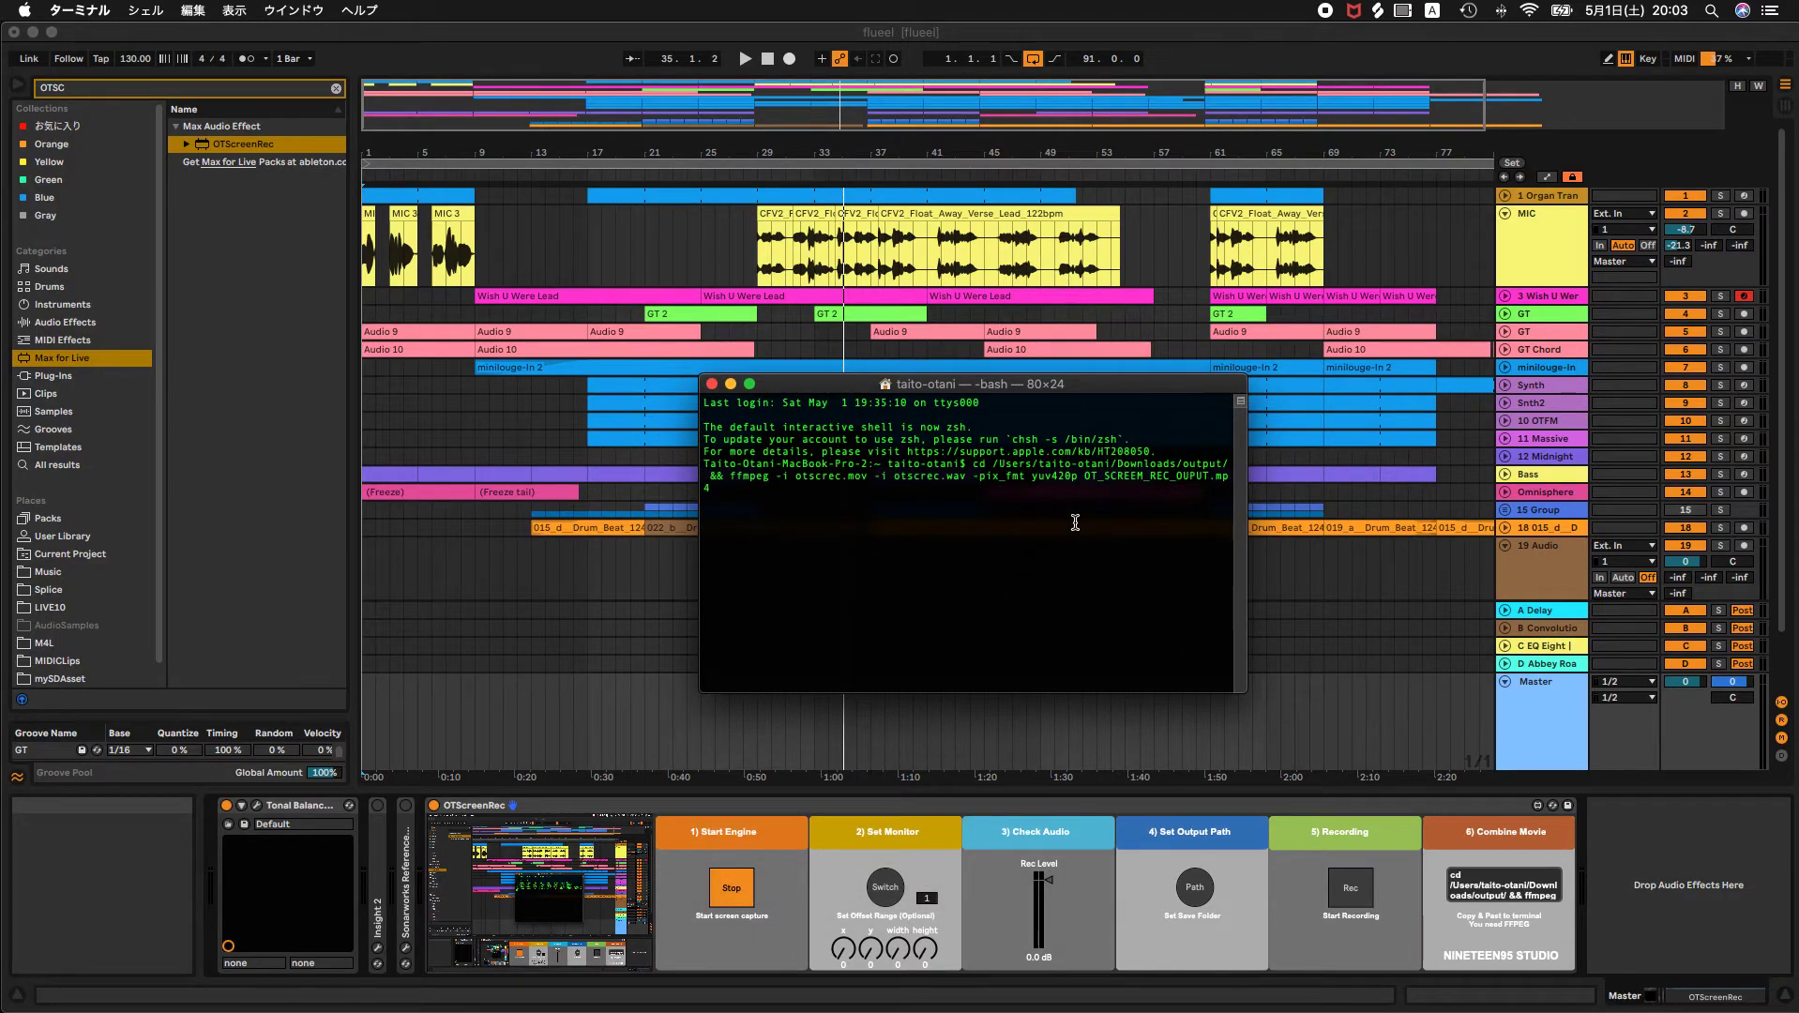
key("Return")
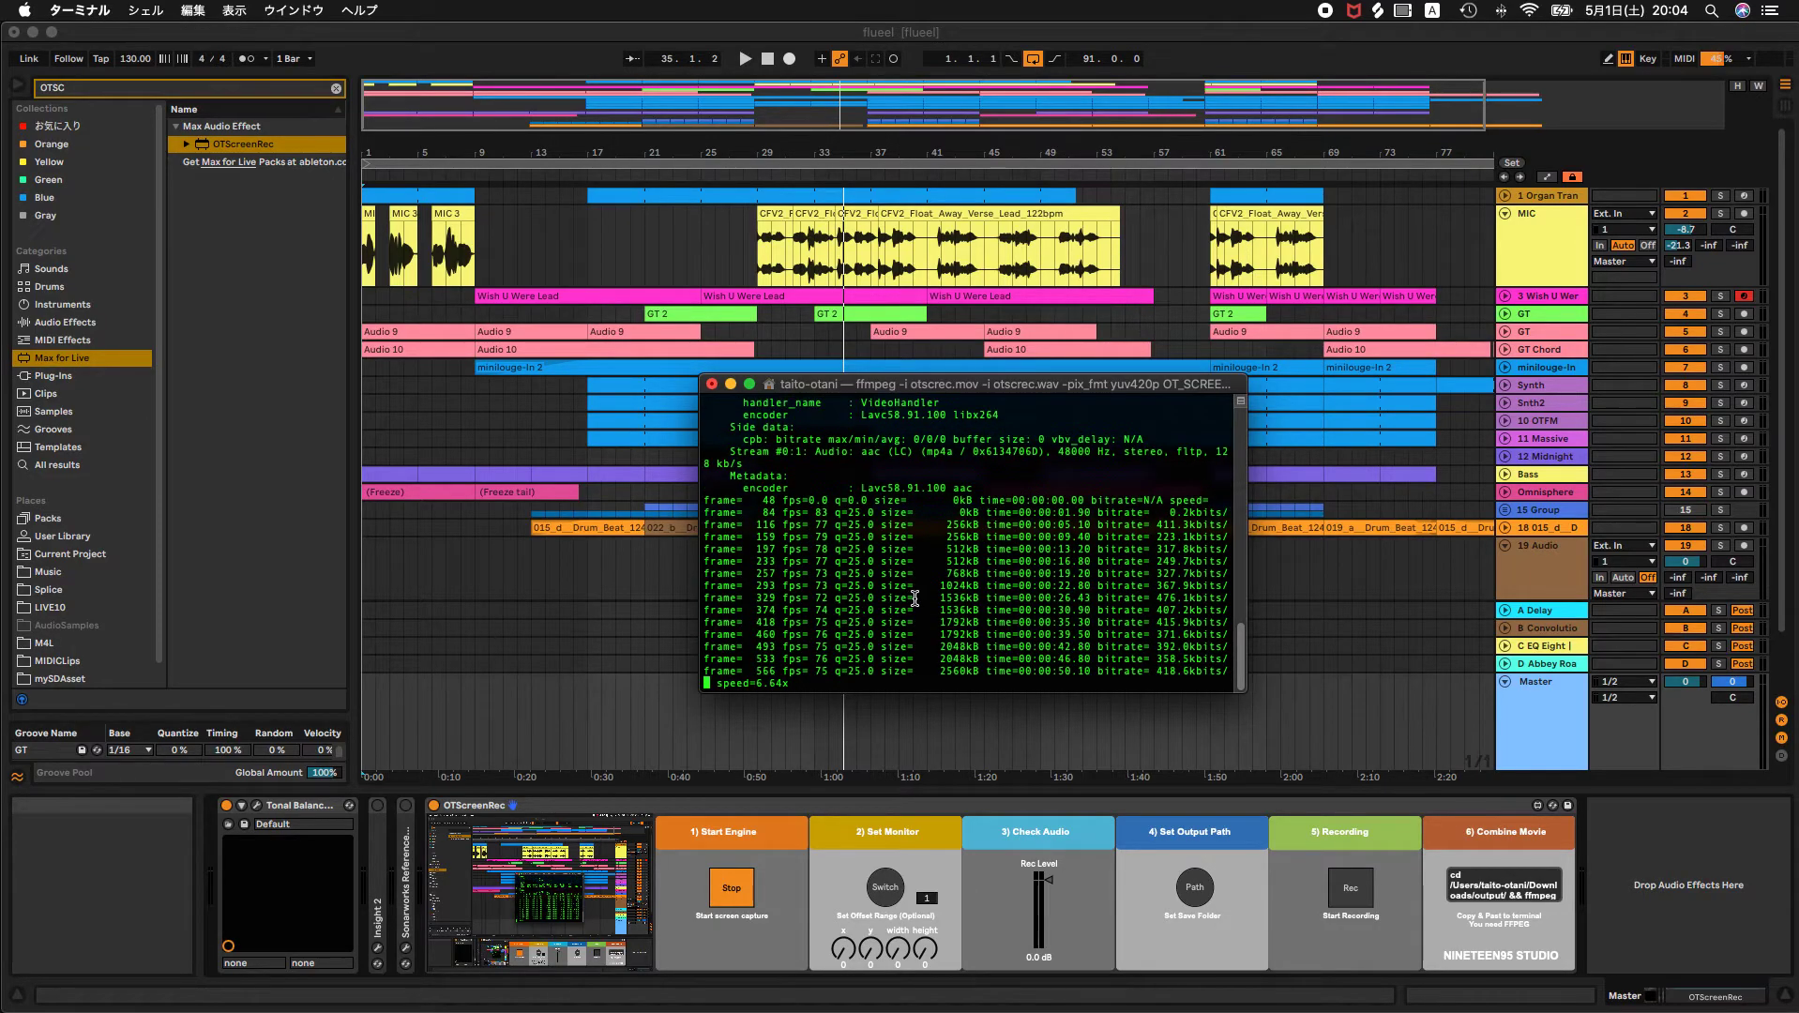
Open the current output folder in Finder from Terminal with the command "open .".
left_click_drag(812, 391, 813, 386)
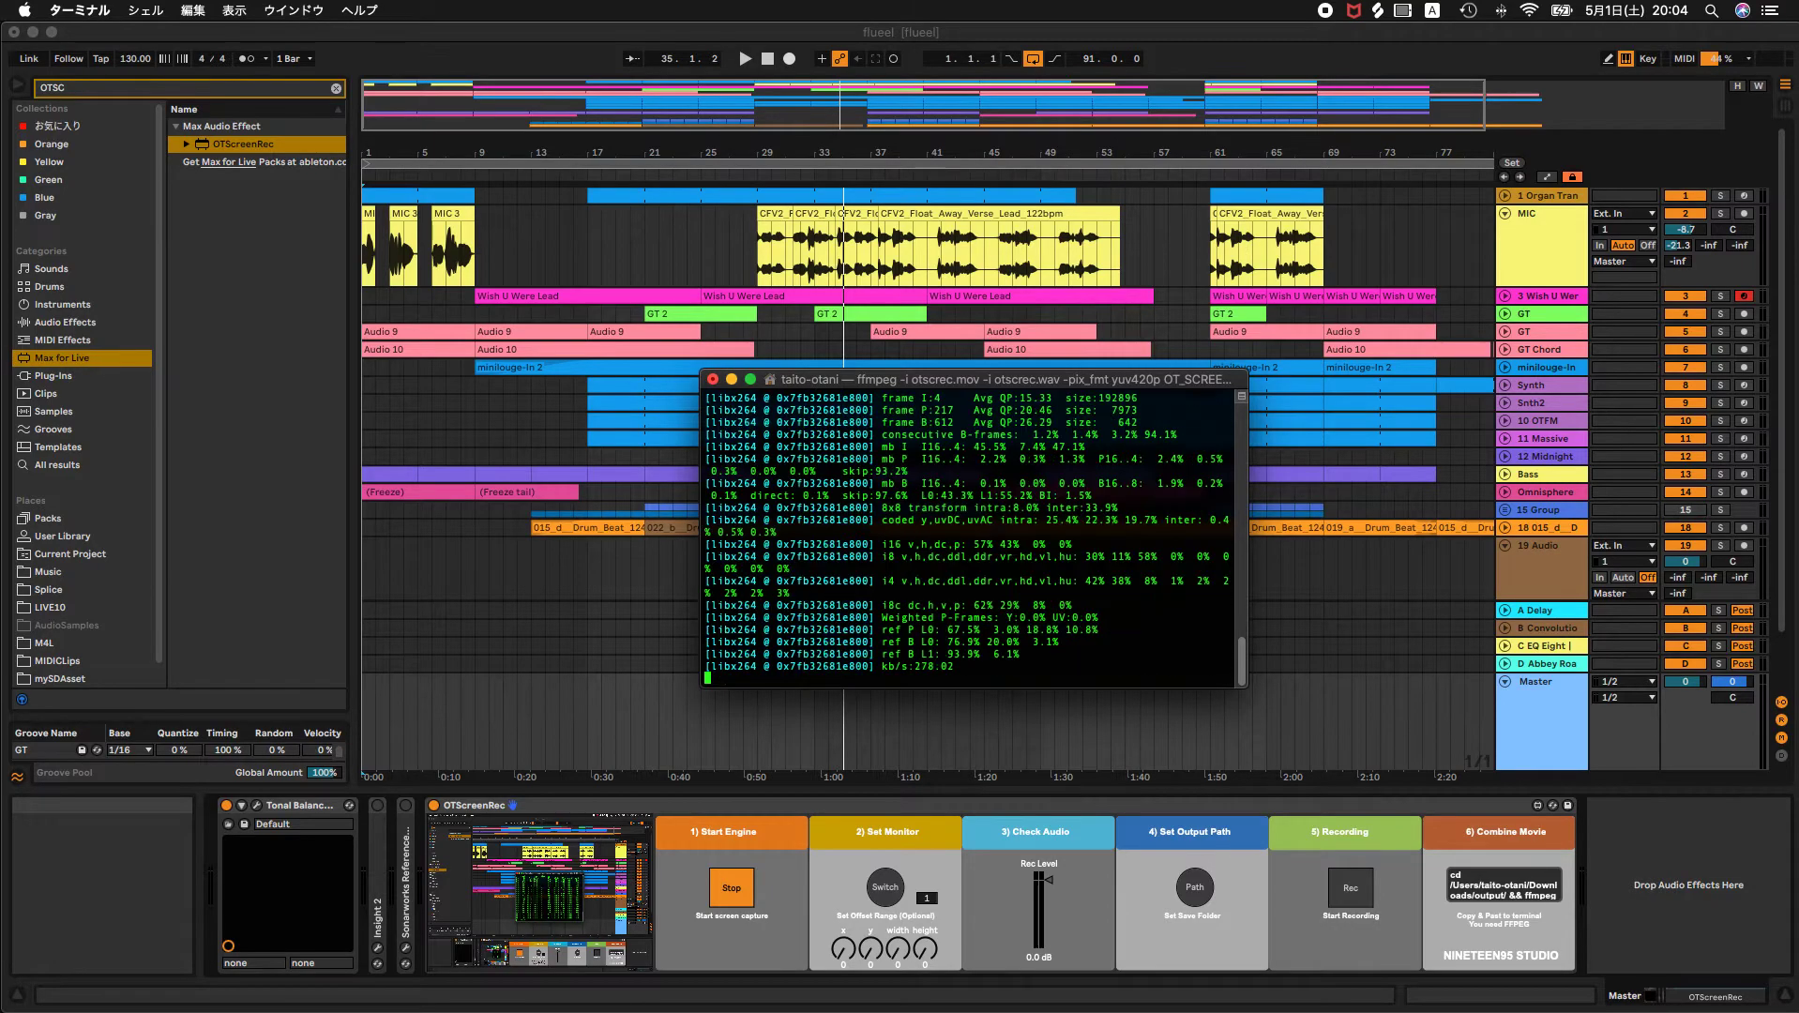
type("open .")
key("Return")
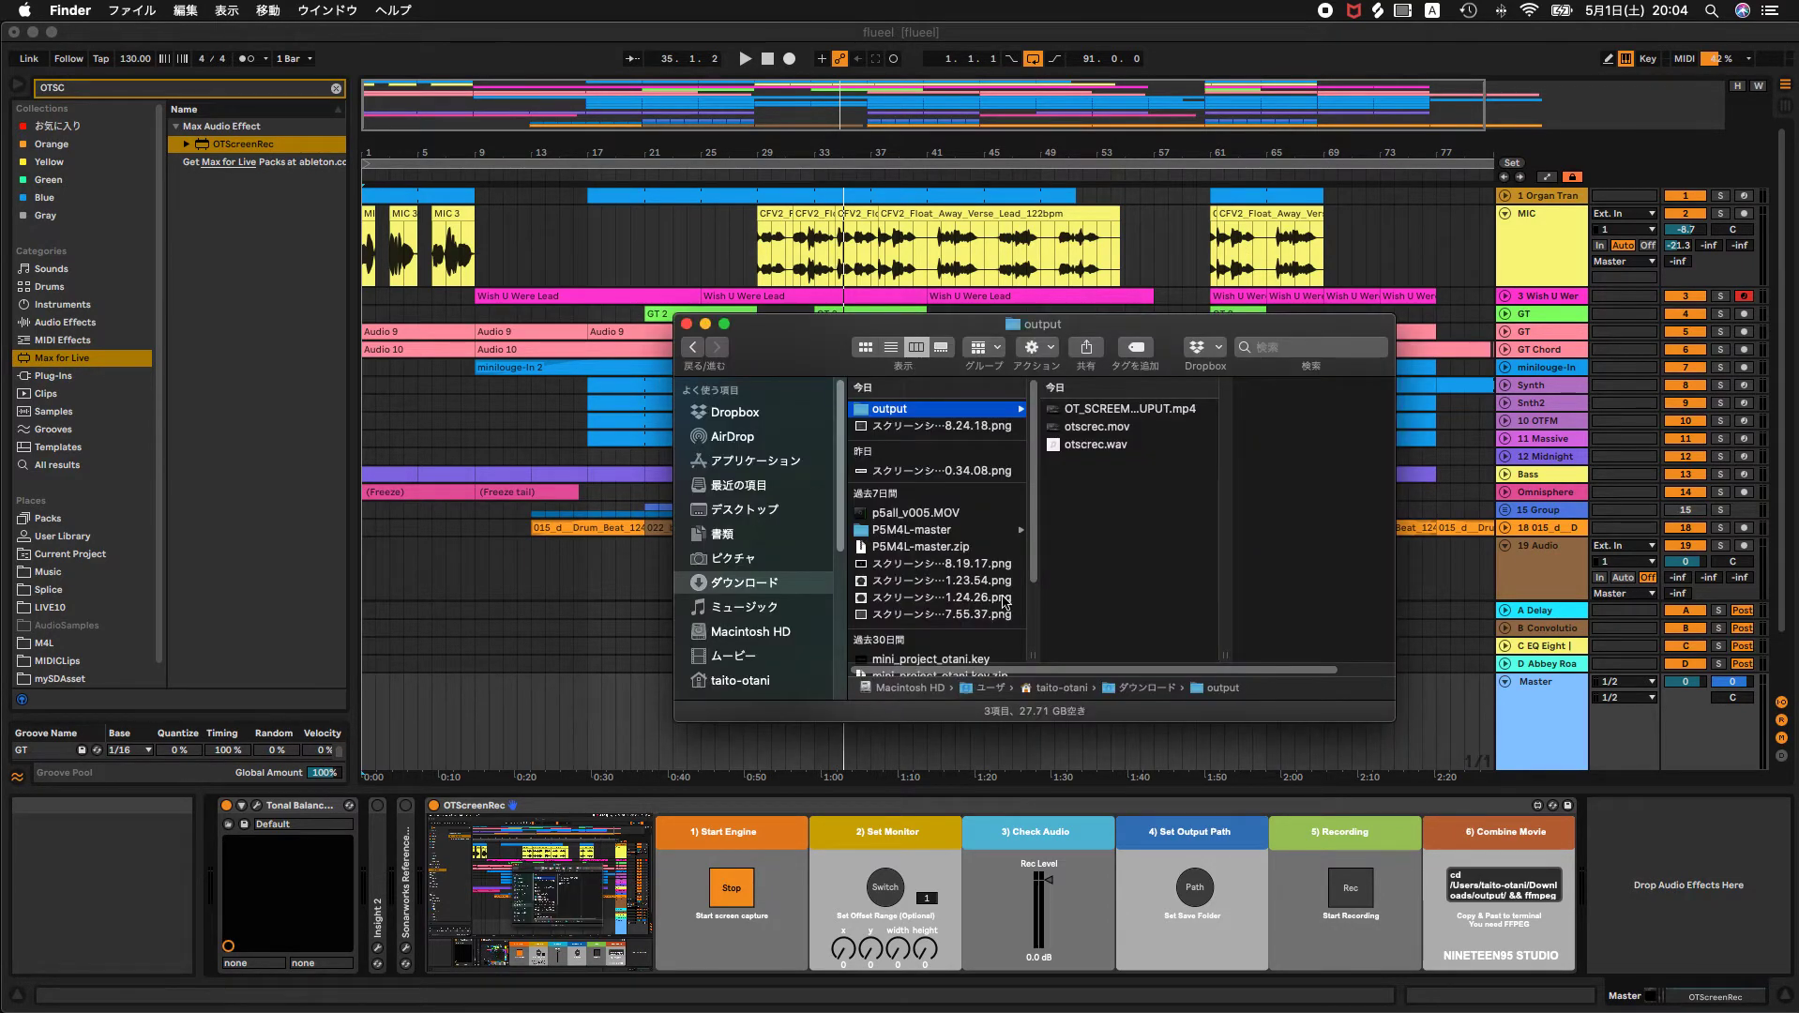
mouse_move(809, 346)
left_mouse_down()
mouse_move(725, 823)
mouse_move(809, 371)
left_mouse_up()
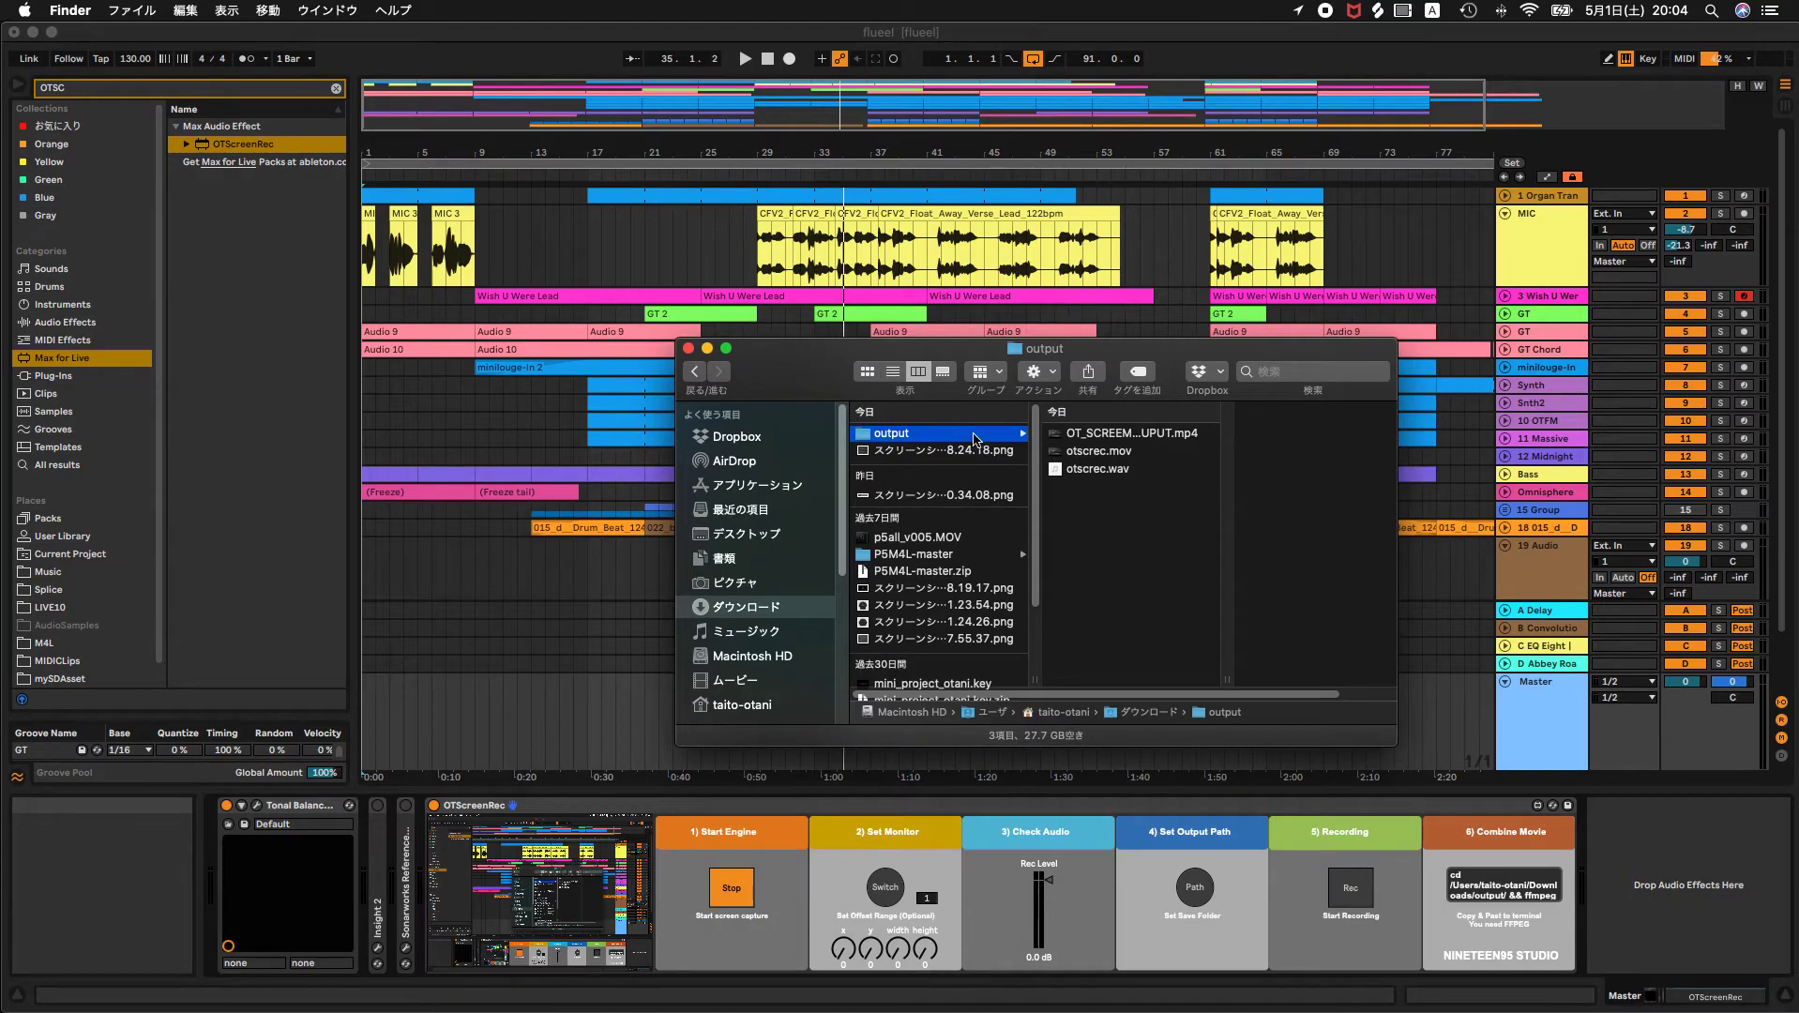
Examine the file details of OT_SCREEM_REC_OUPUT.mp4, including its dimensions, in the output folder.
left_click(1196, 436)
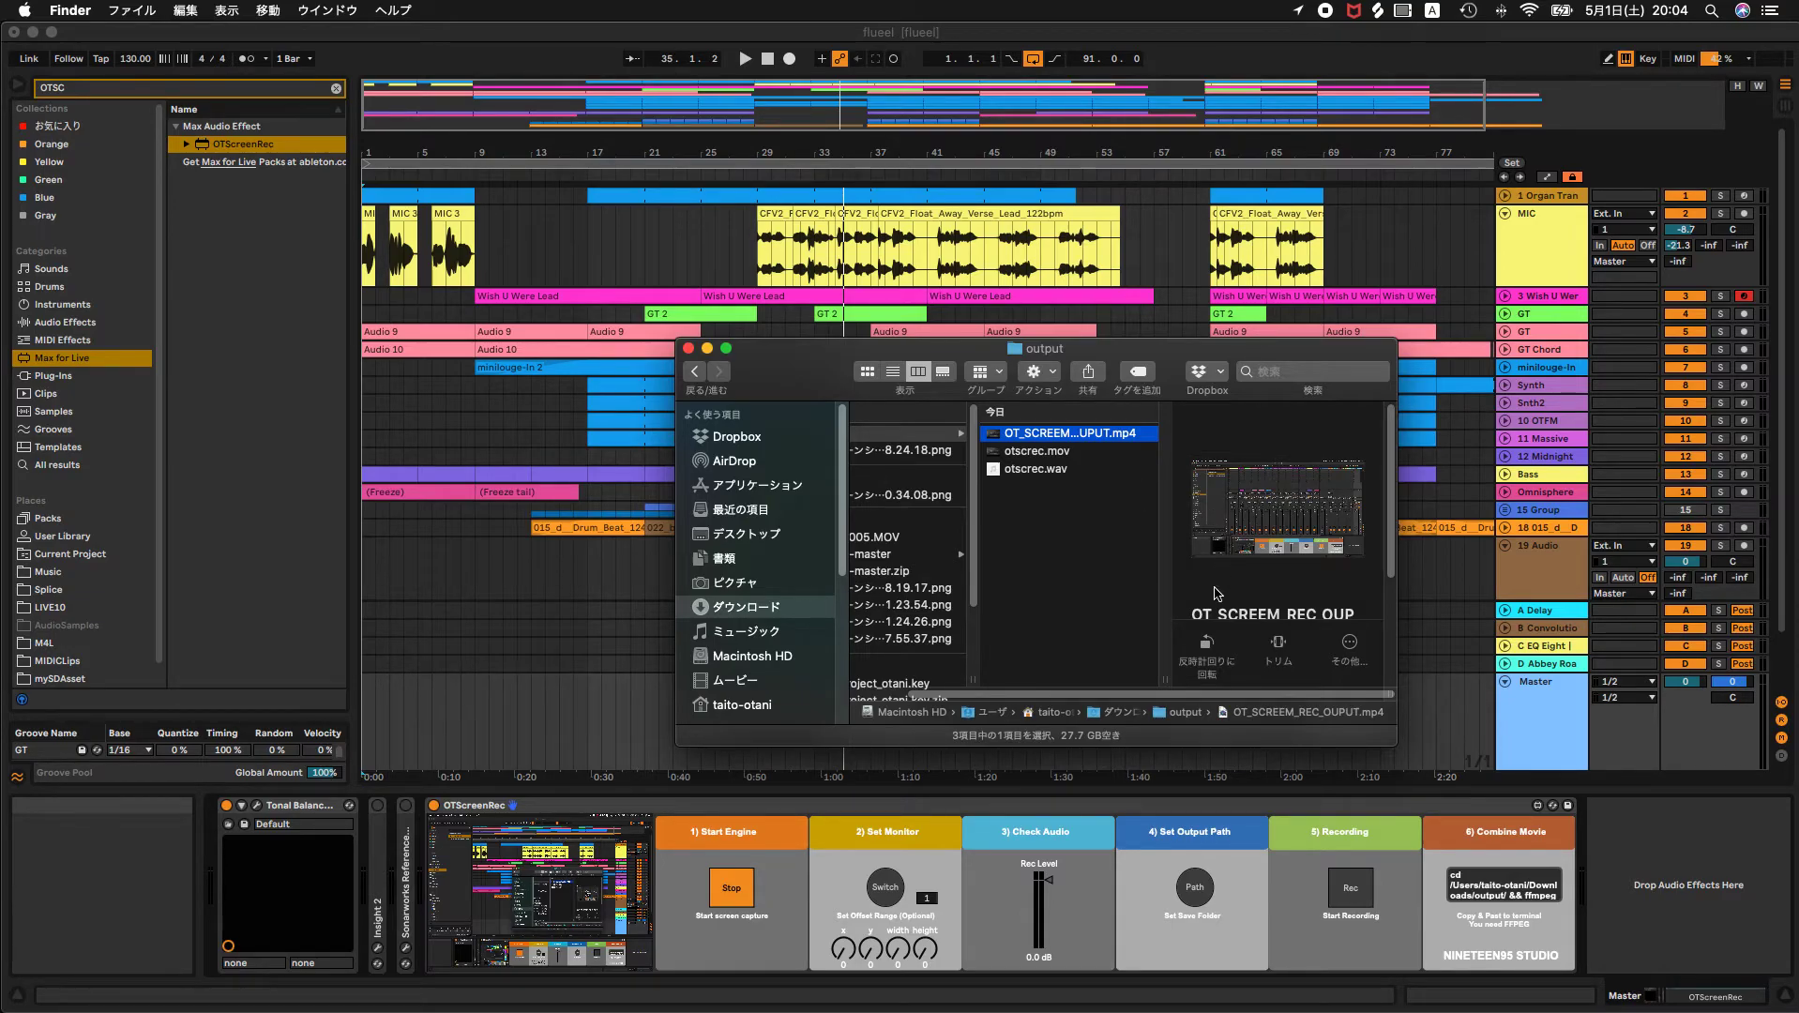
scroll(1216, 592, "down", 5)
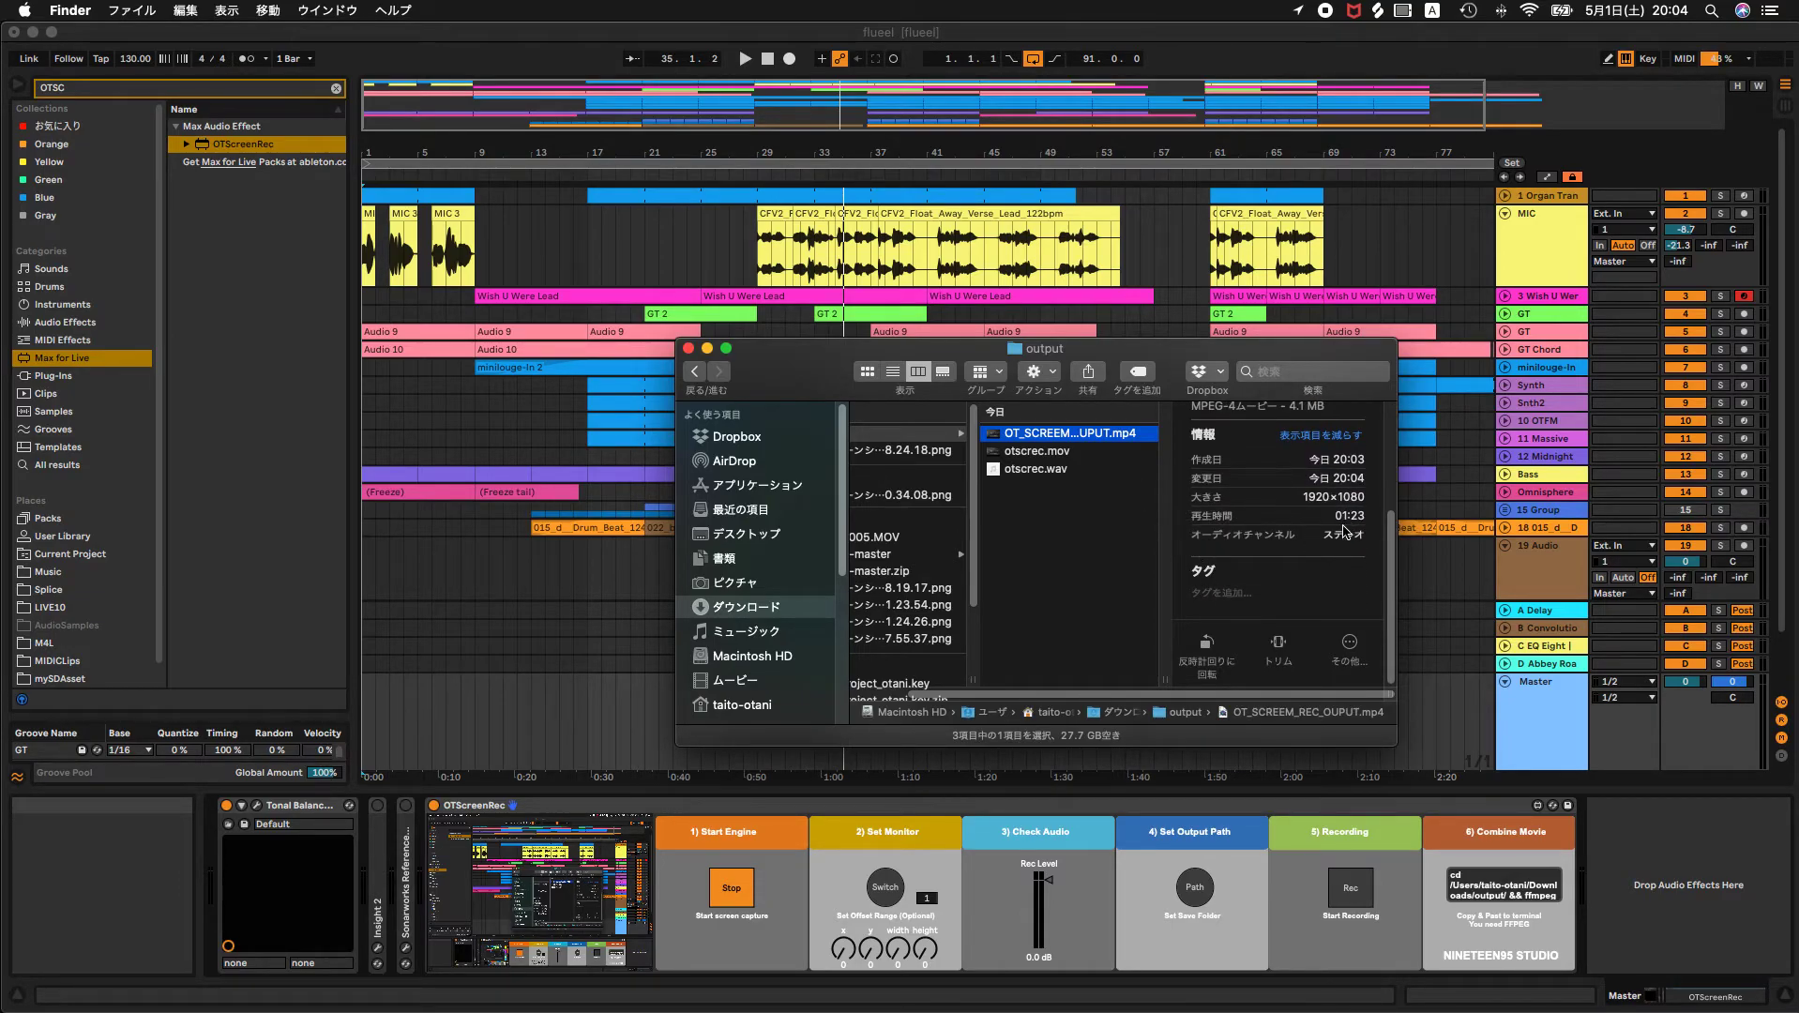
left_click_drag(1299, 497, 1372, 497)
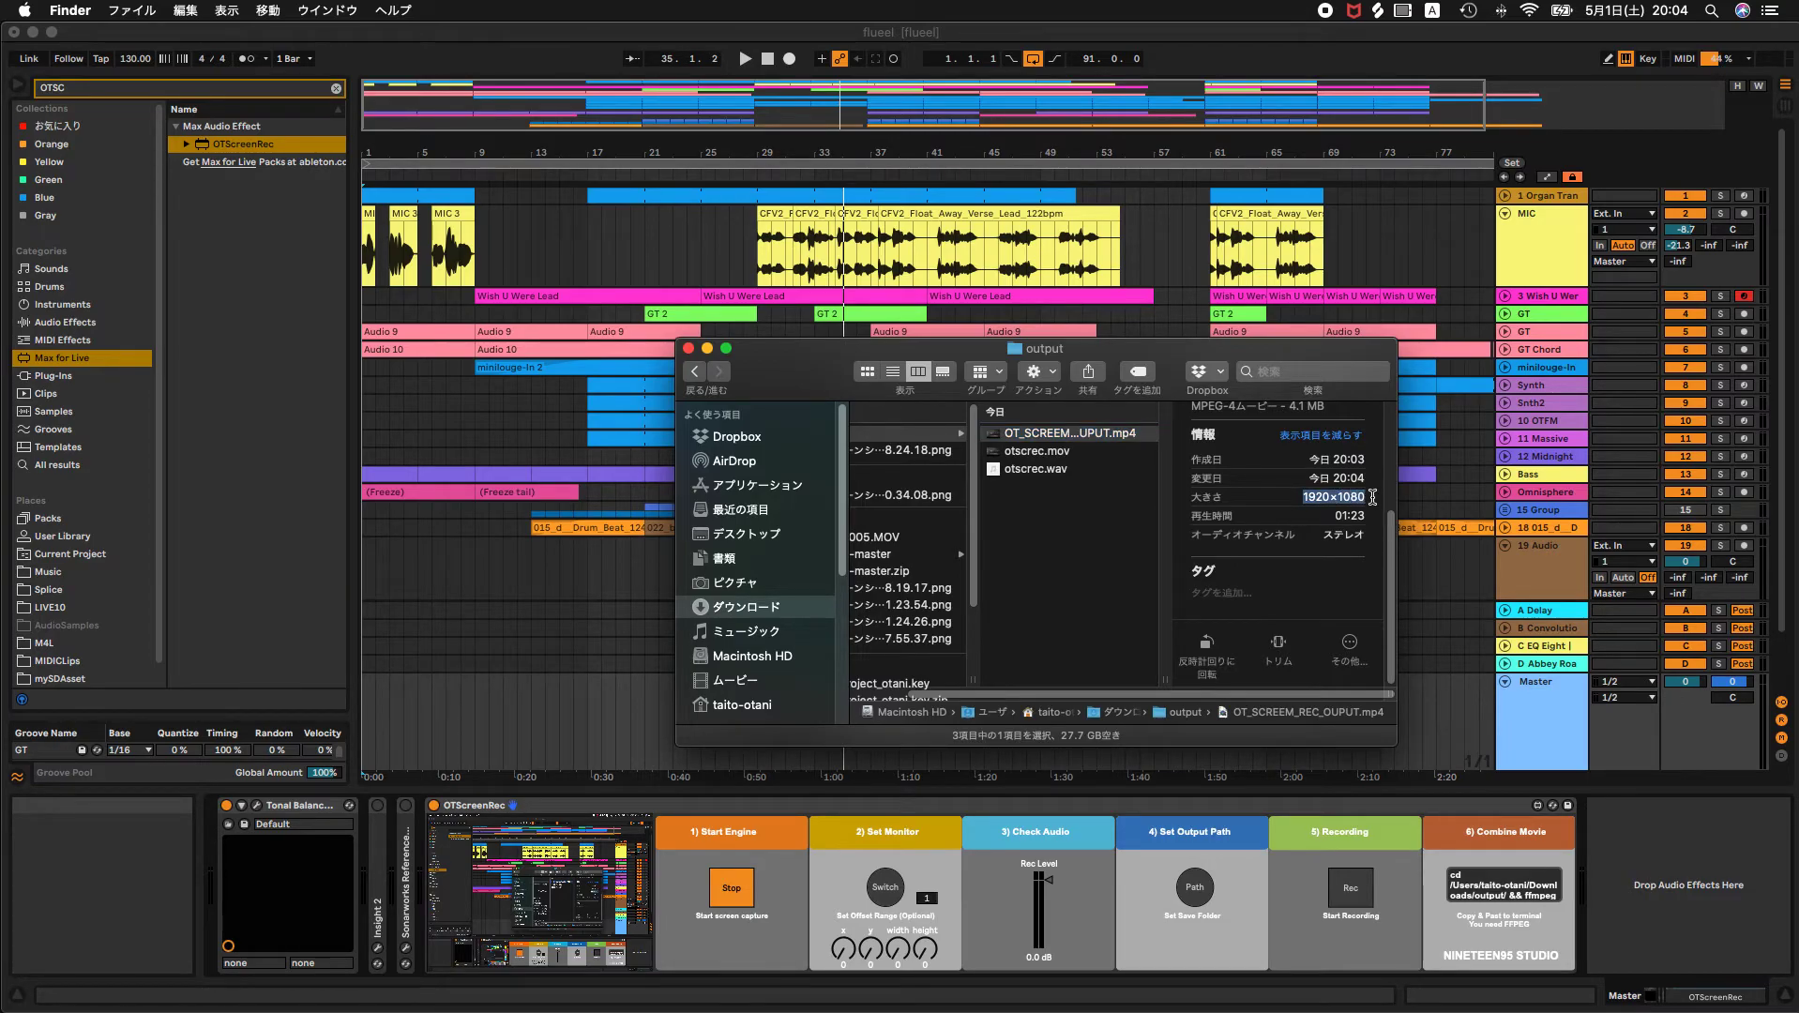
left_click(1362, 500)
Open OT_SCREEM_REC_OUPUT.mp4 in QuickTime Player, play and skim through different parts of the movie, and close it.
double_click(1103, 436)
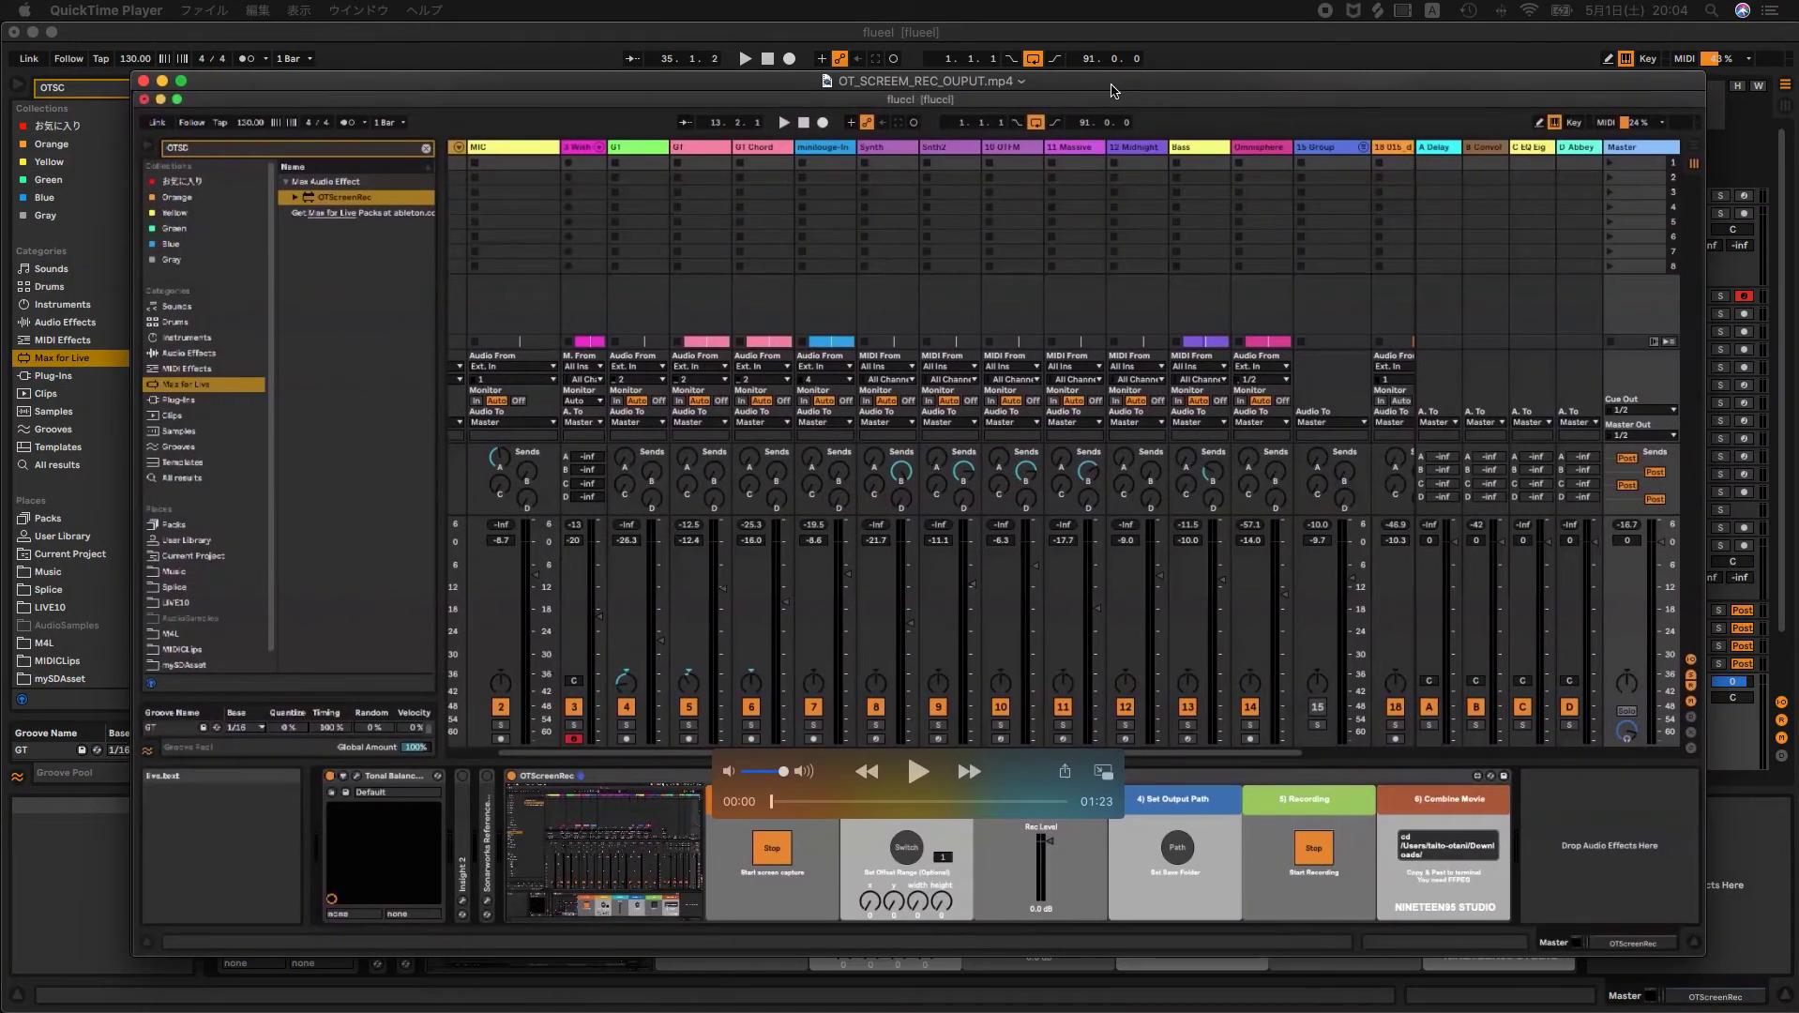
left_click(889, 802)
key("space")
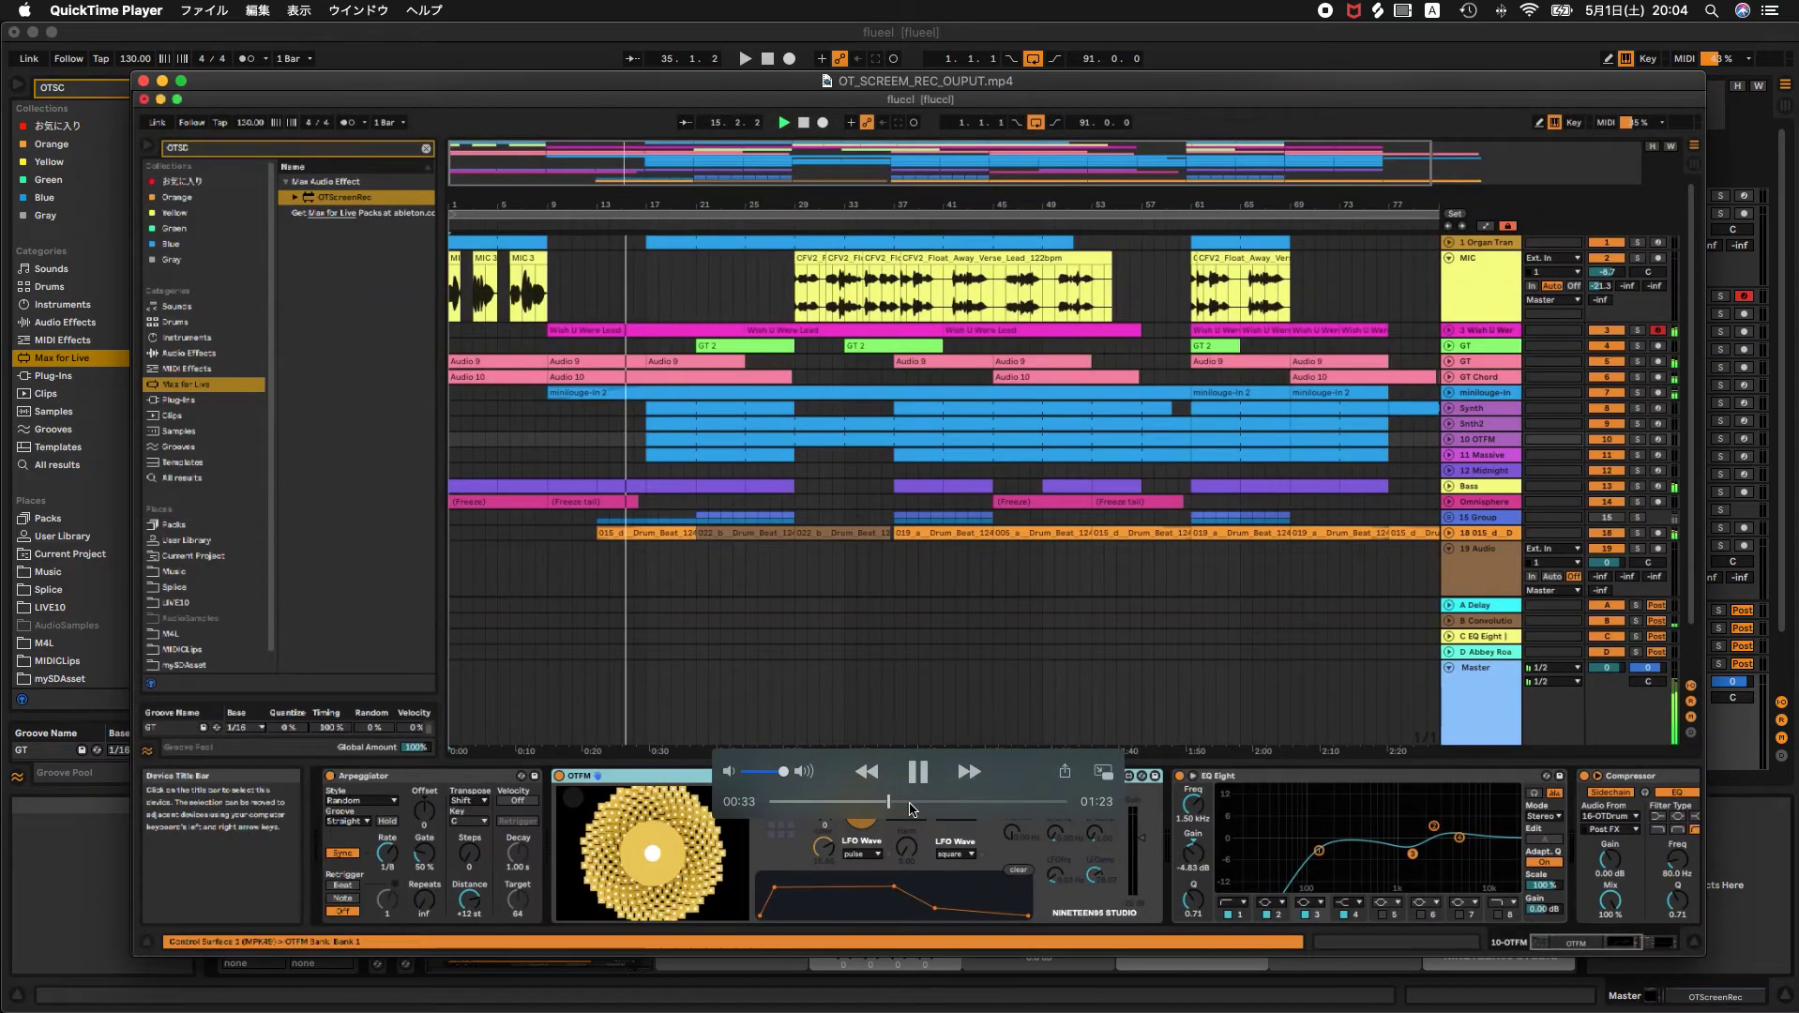
left_click(913, 790)
left_click(912, 790)
left_click(912, 791)
left_click(847, 802)
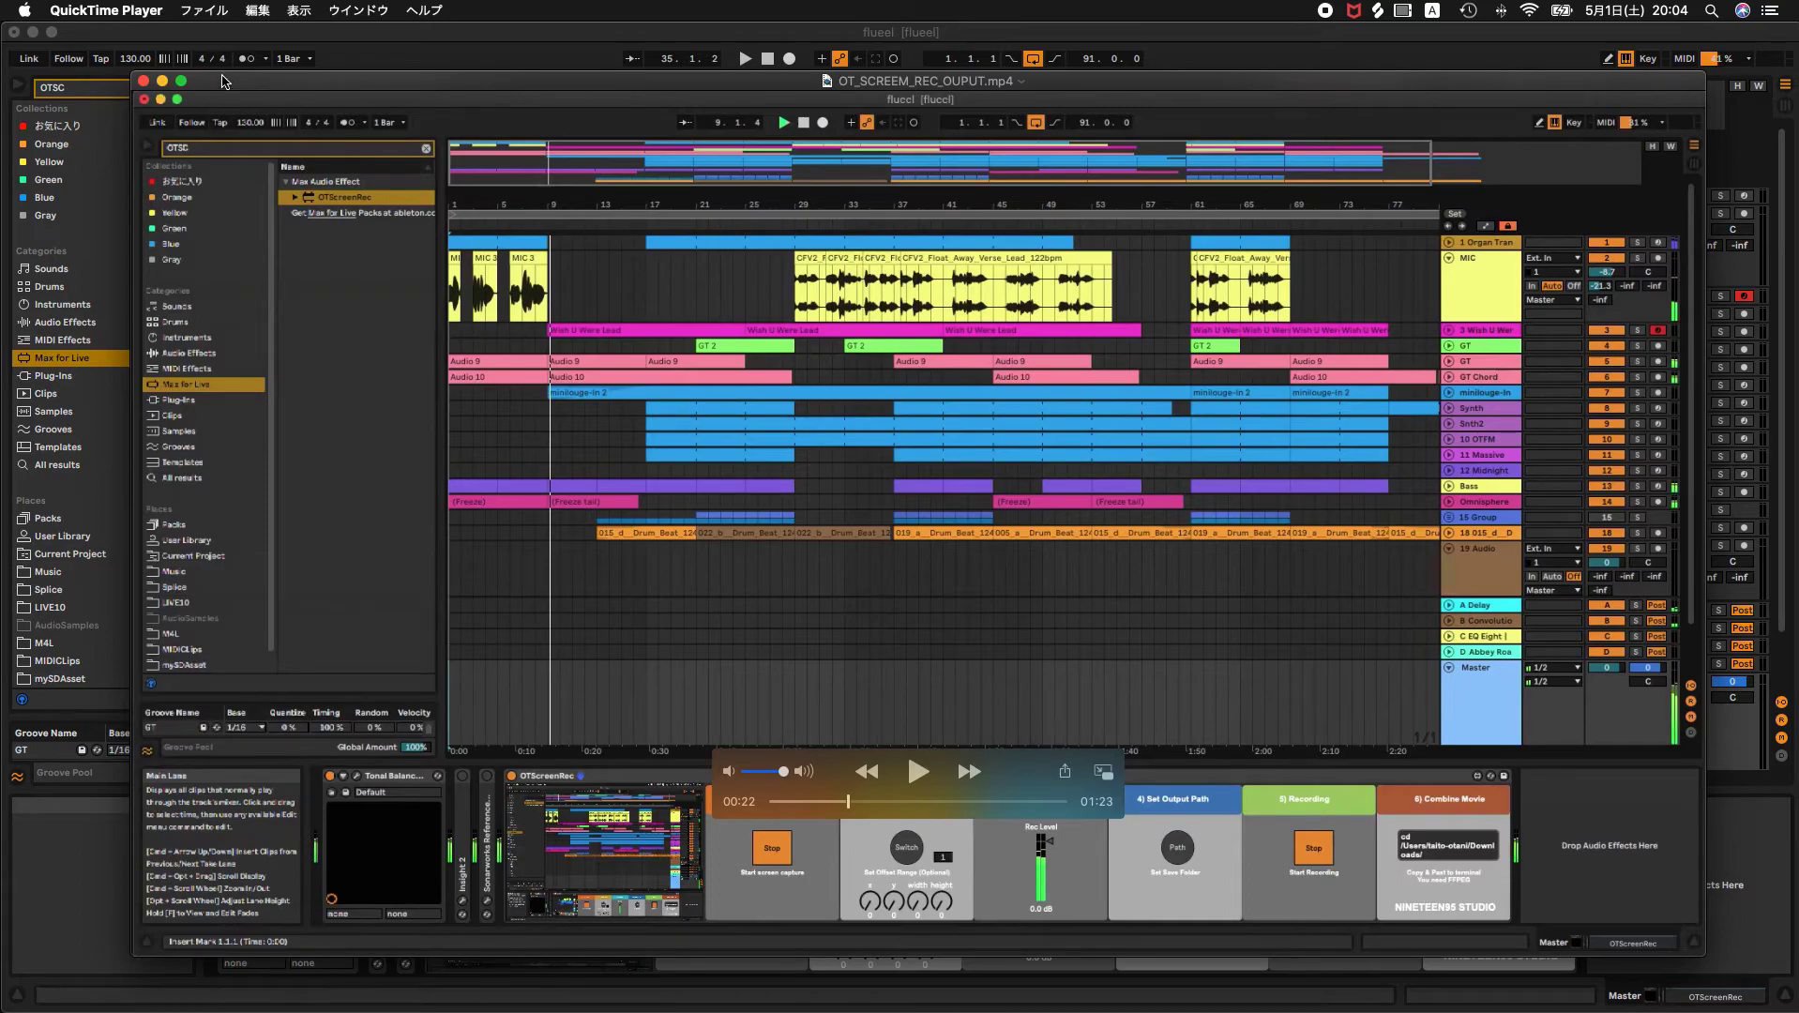
left_click(143, 81)
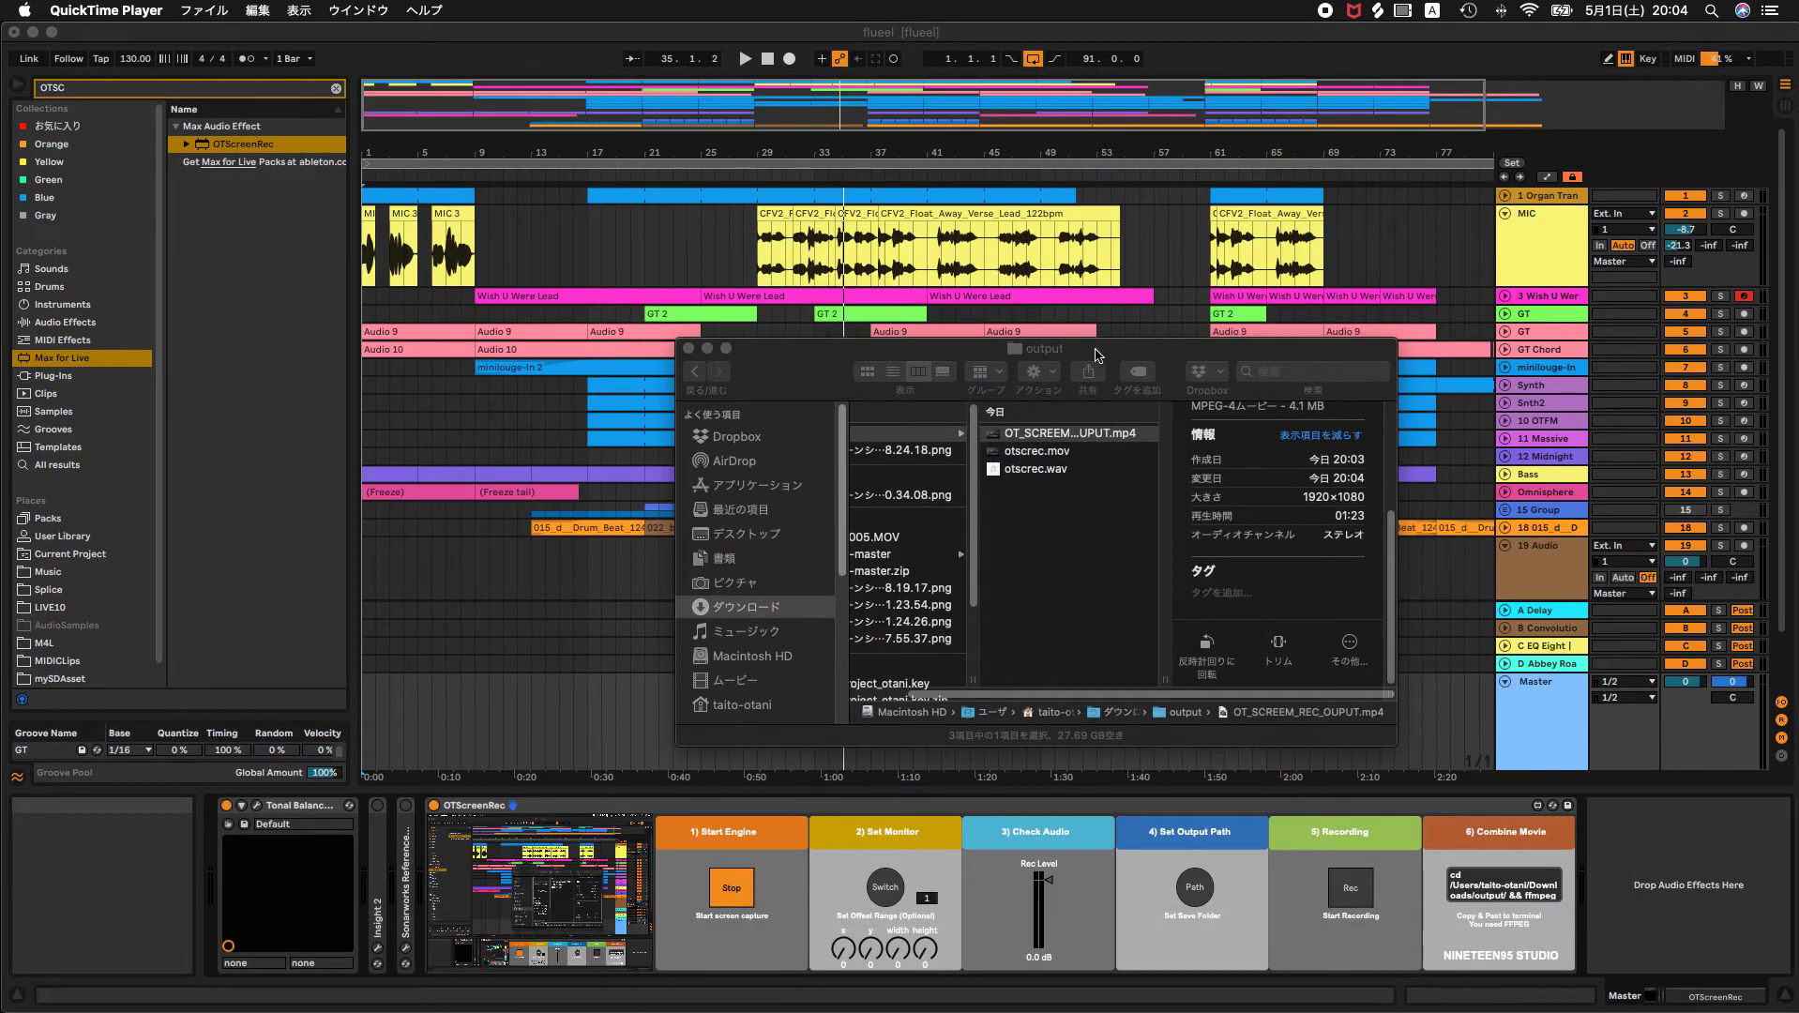
Move the output folder window aside, return to Live with the OTScreenRec device in view, and stop the transport.
left_click_drag(1094, 349, 1027, 347)
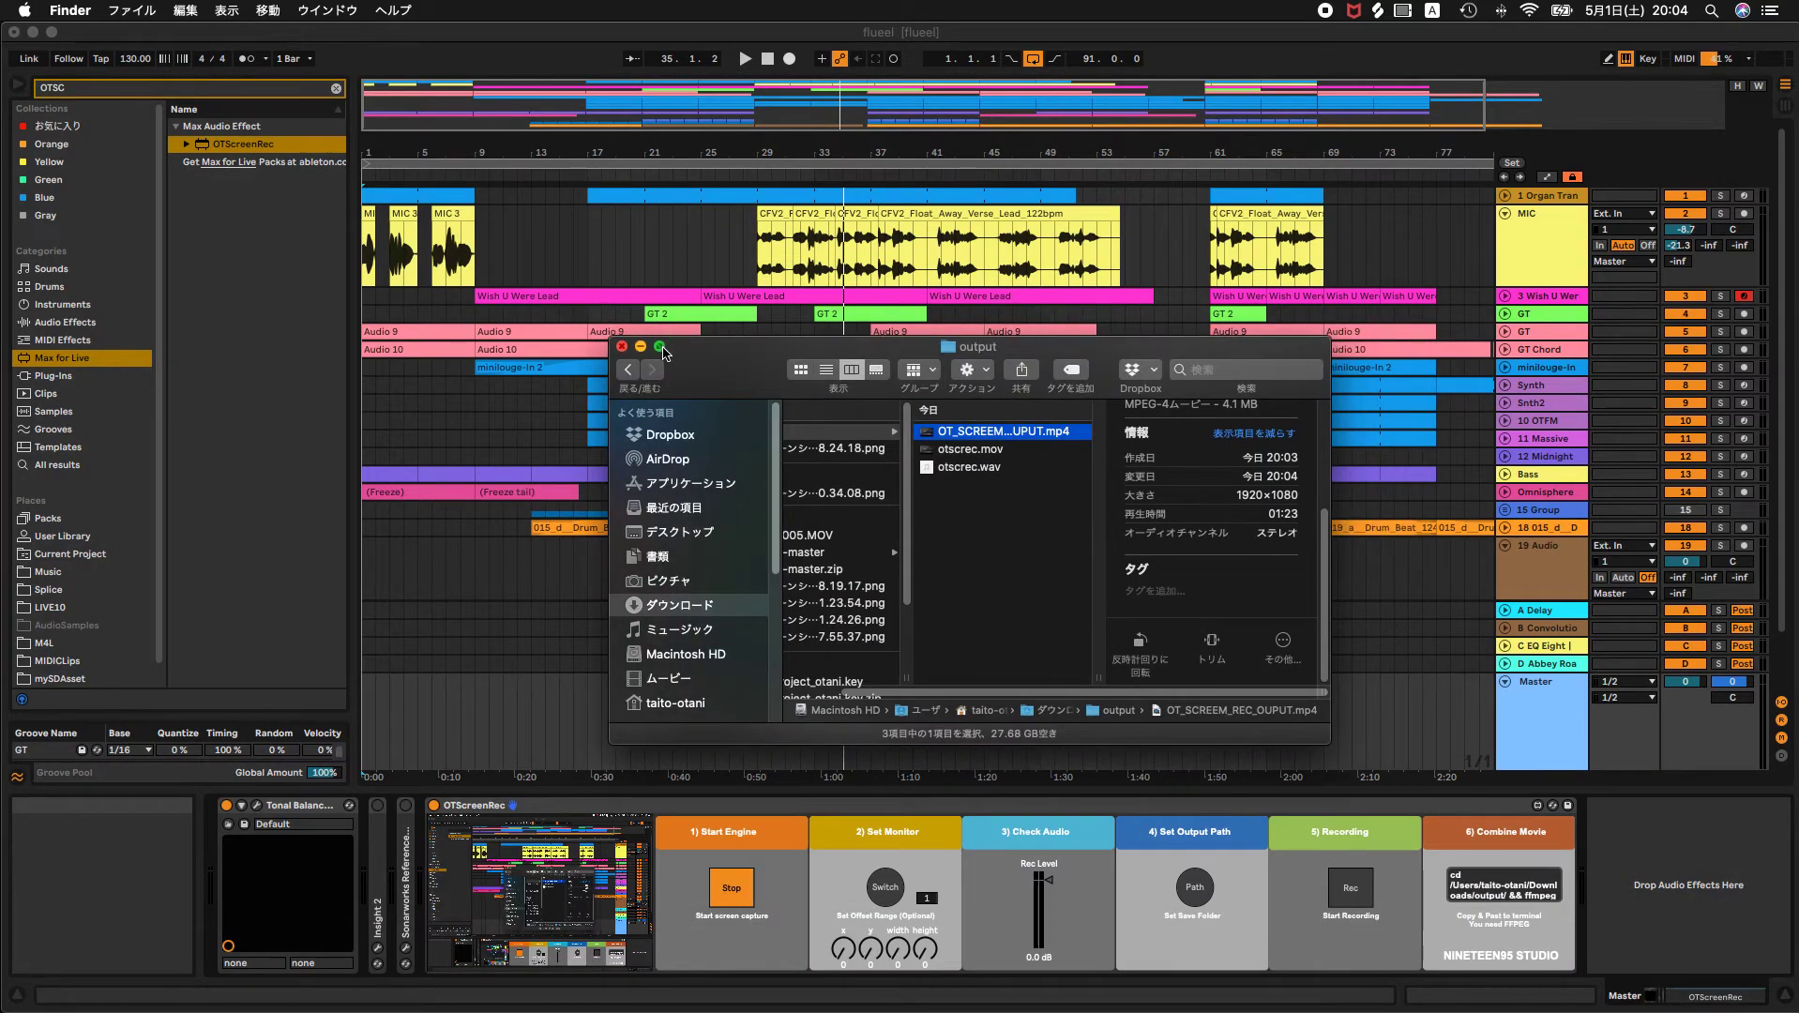
left_click_drag(693, 367, 656, 353)
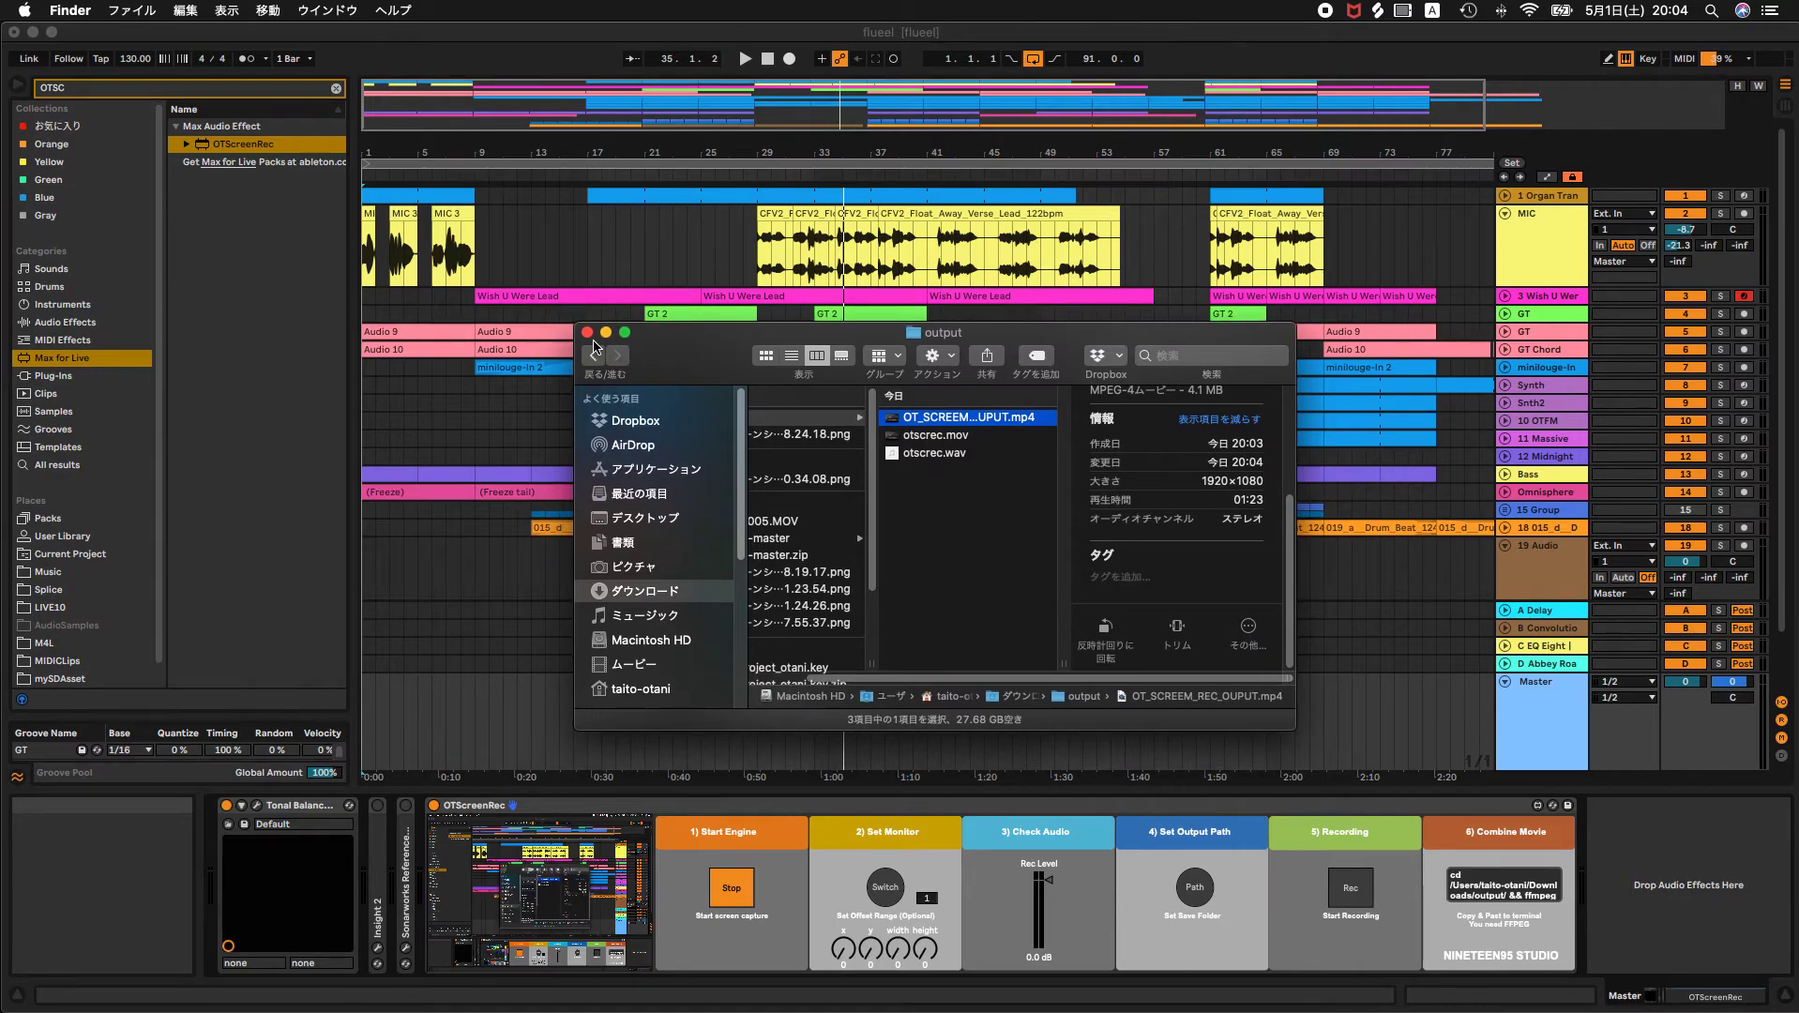
left_click(818, 49)
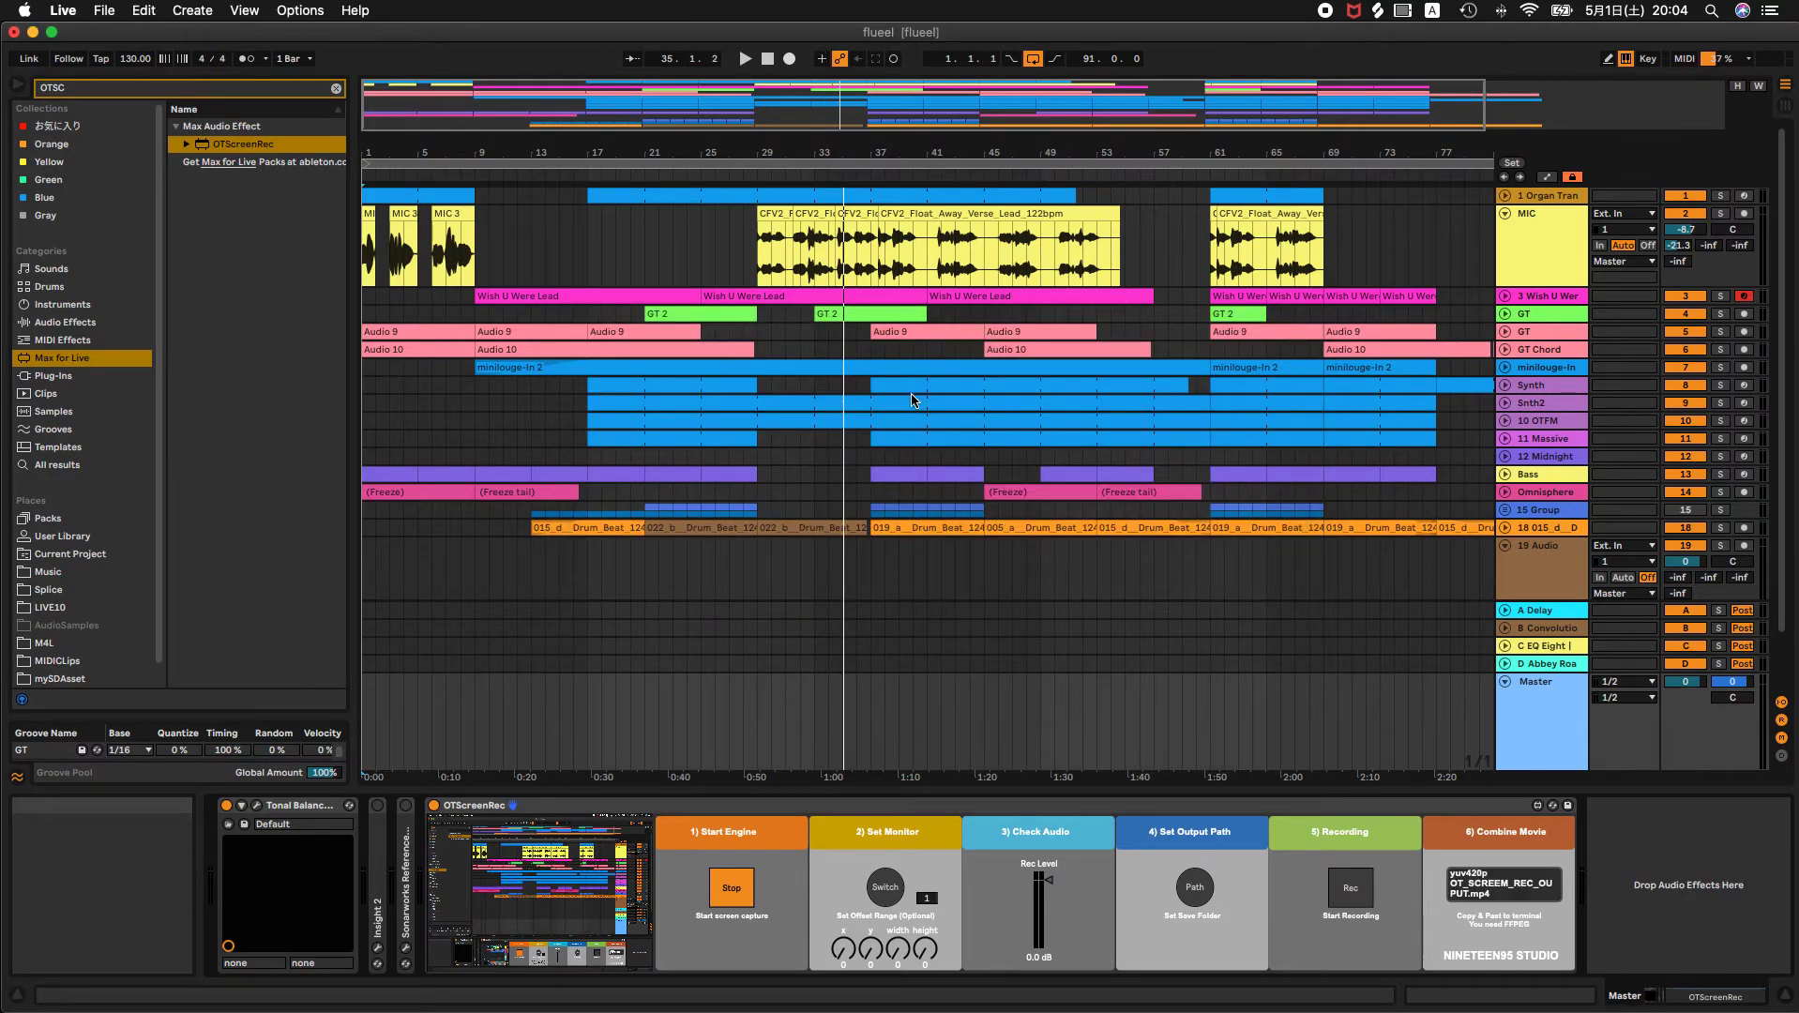
left_click(1152, 893)
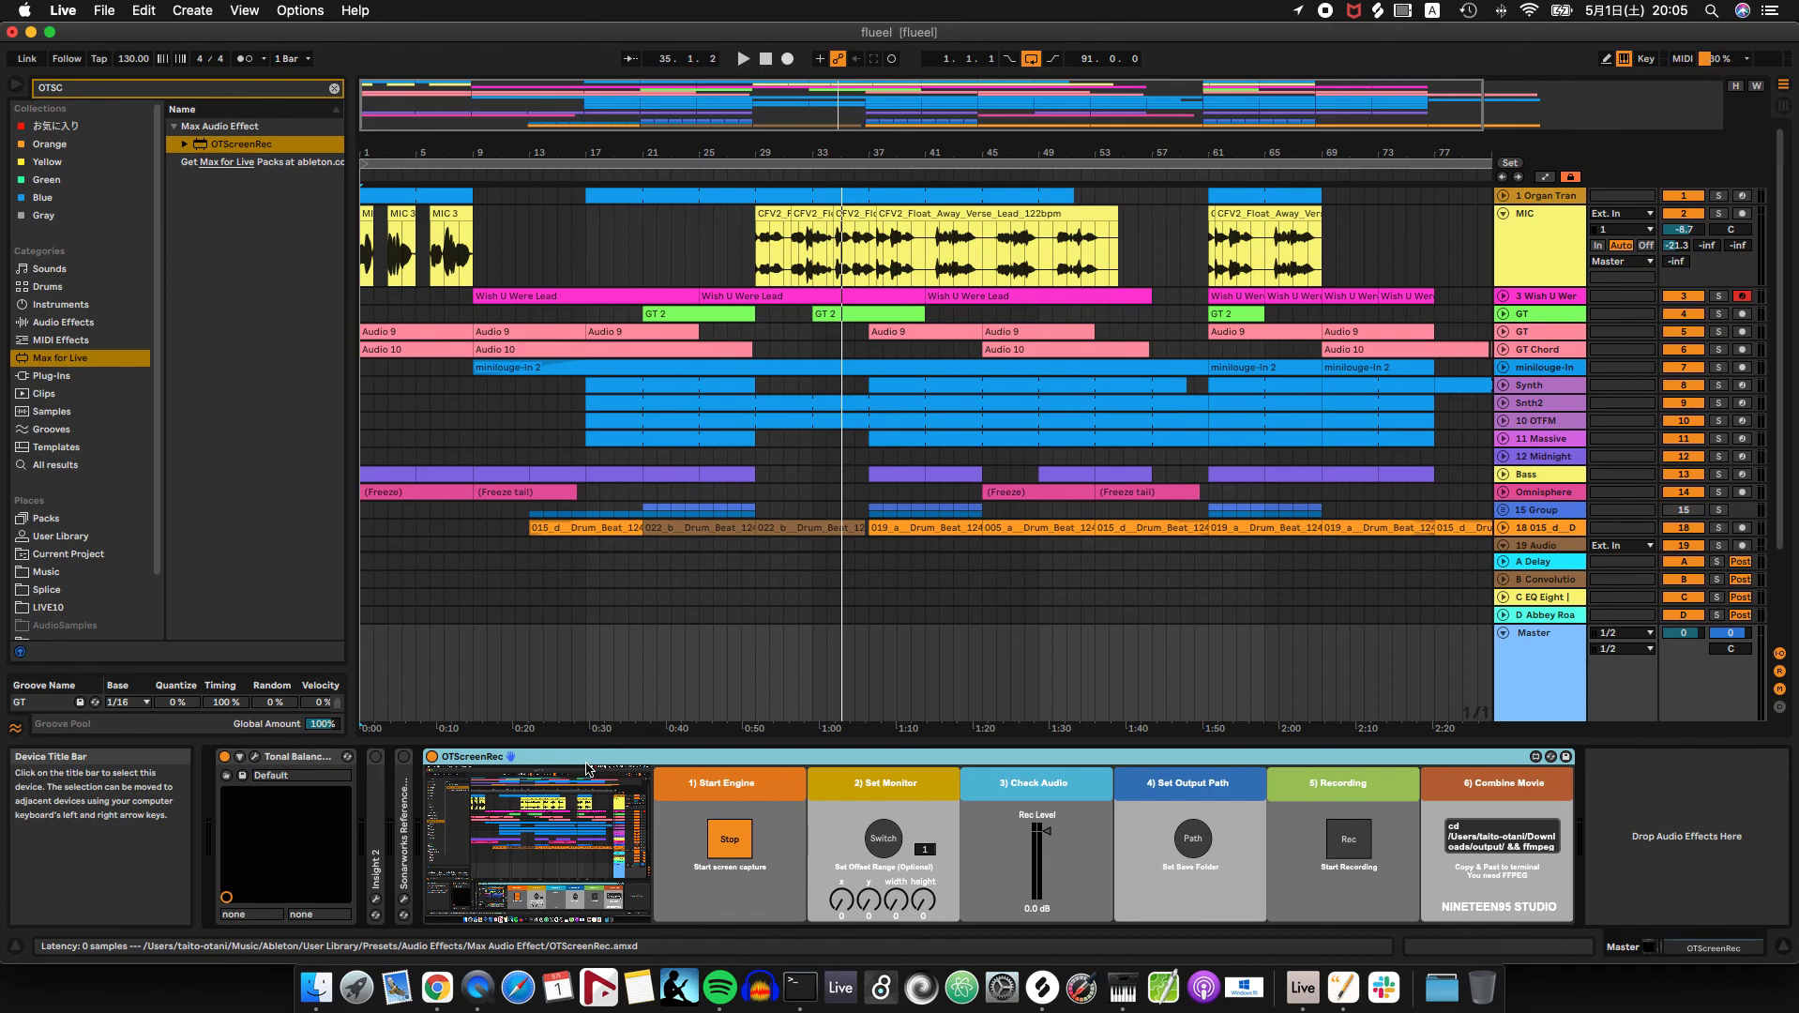
left_click(765, 58)
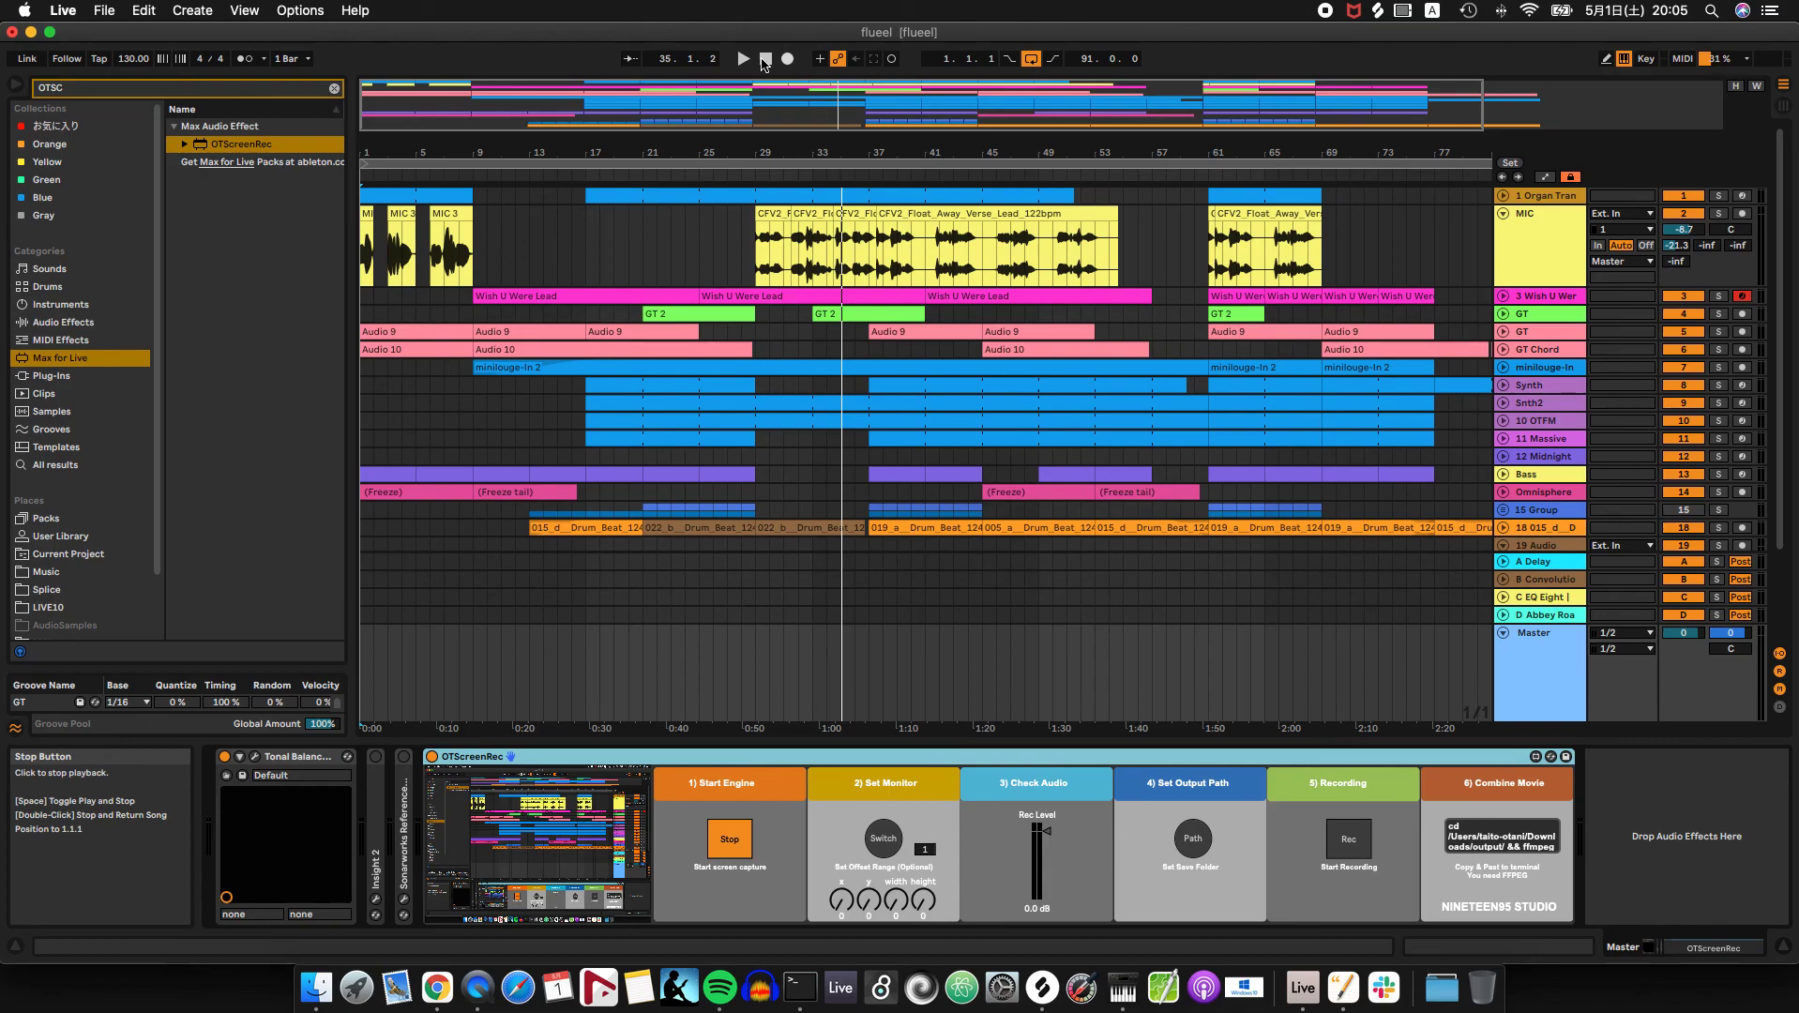